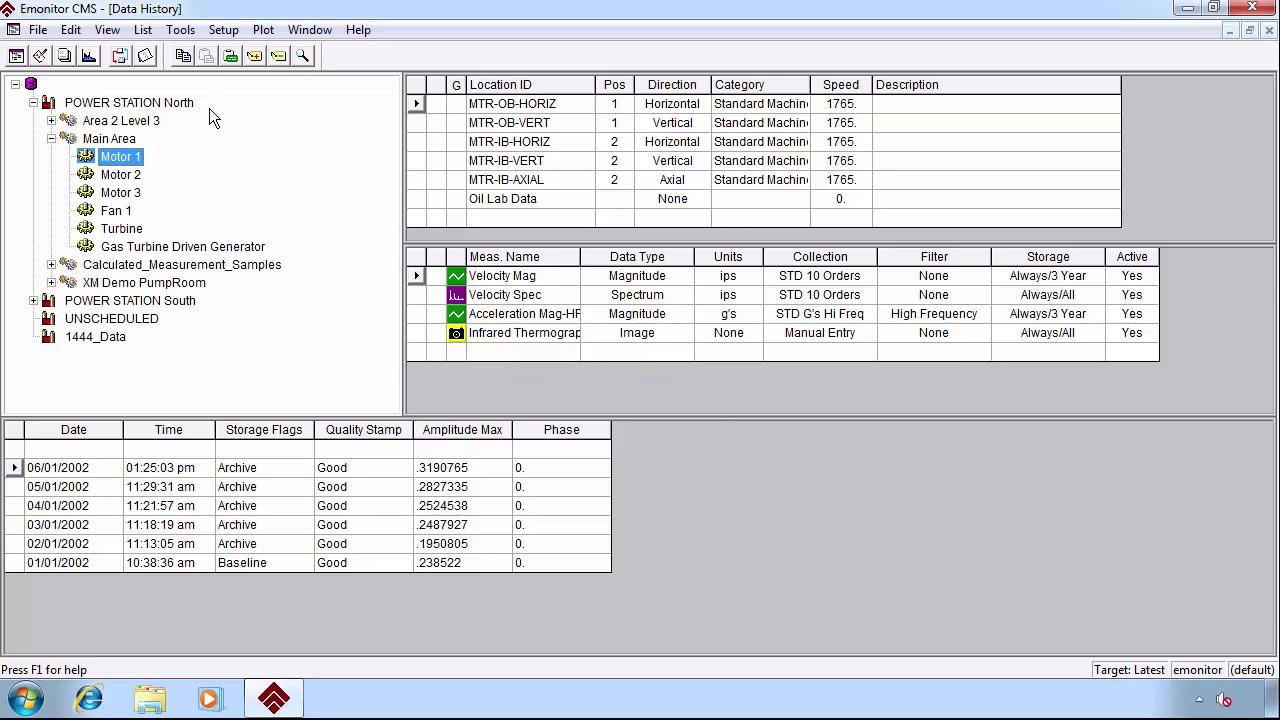
- Switch the main window to the Alarm Panel using View > 2 Alarm Panel
click(108, 30)
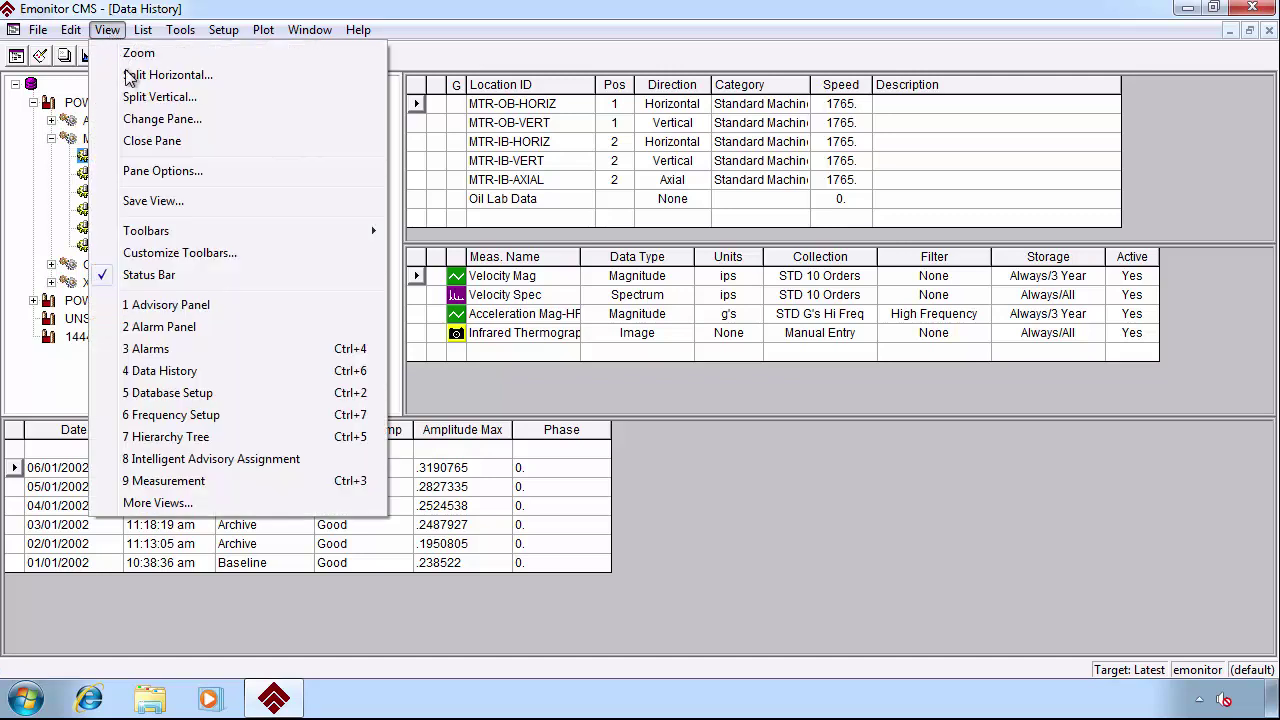
click(213, 337)
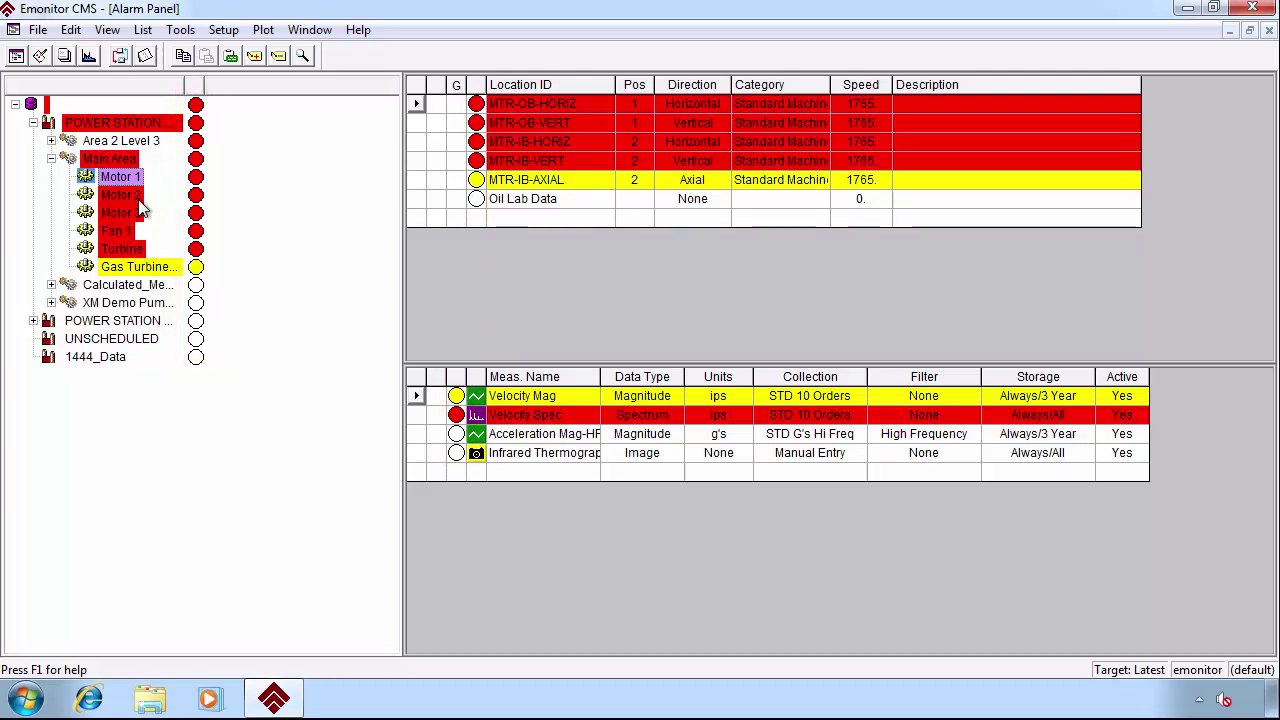
- Select Motor 2 in the hierarchy and acknowledge its alarm status
click(130, 194)
right_click(128, 194)
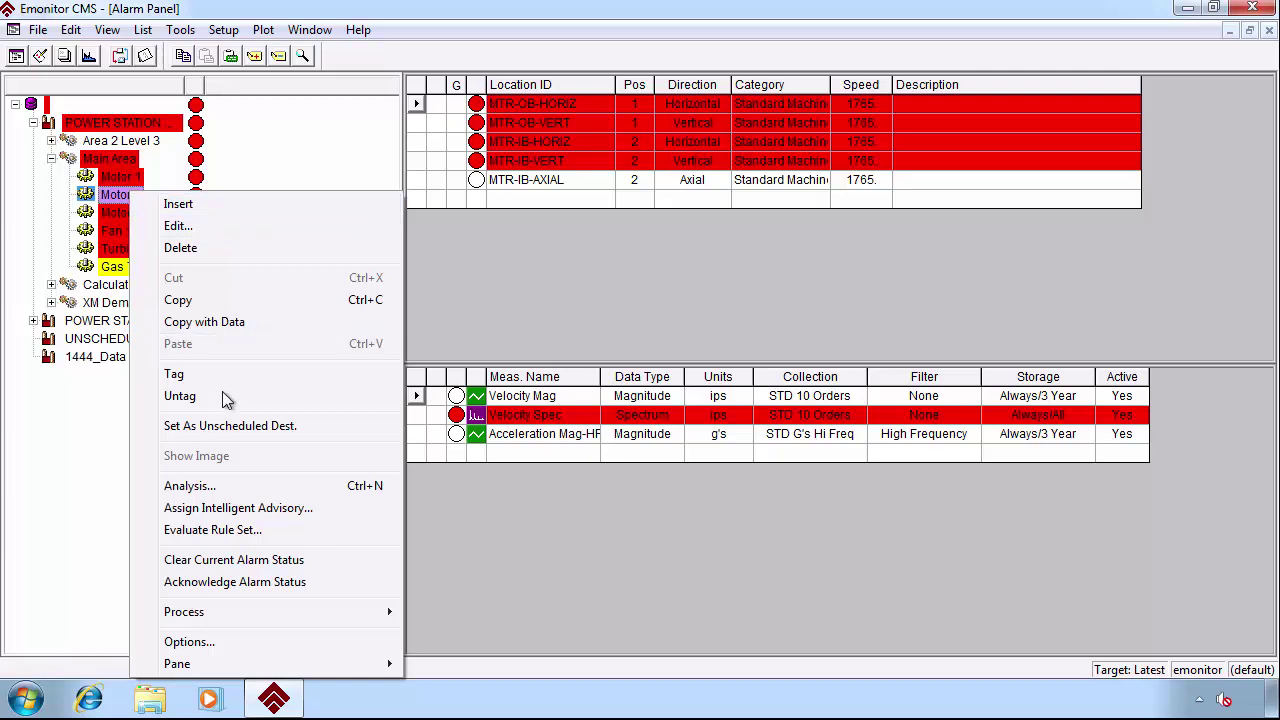
click(255, 582)
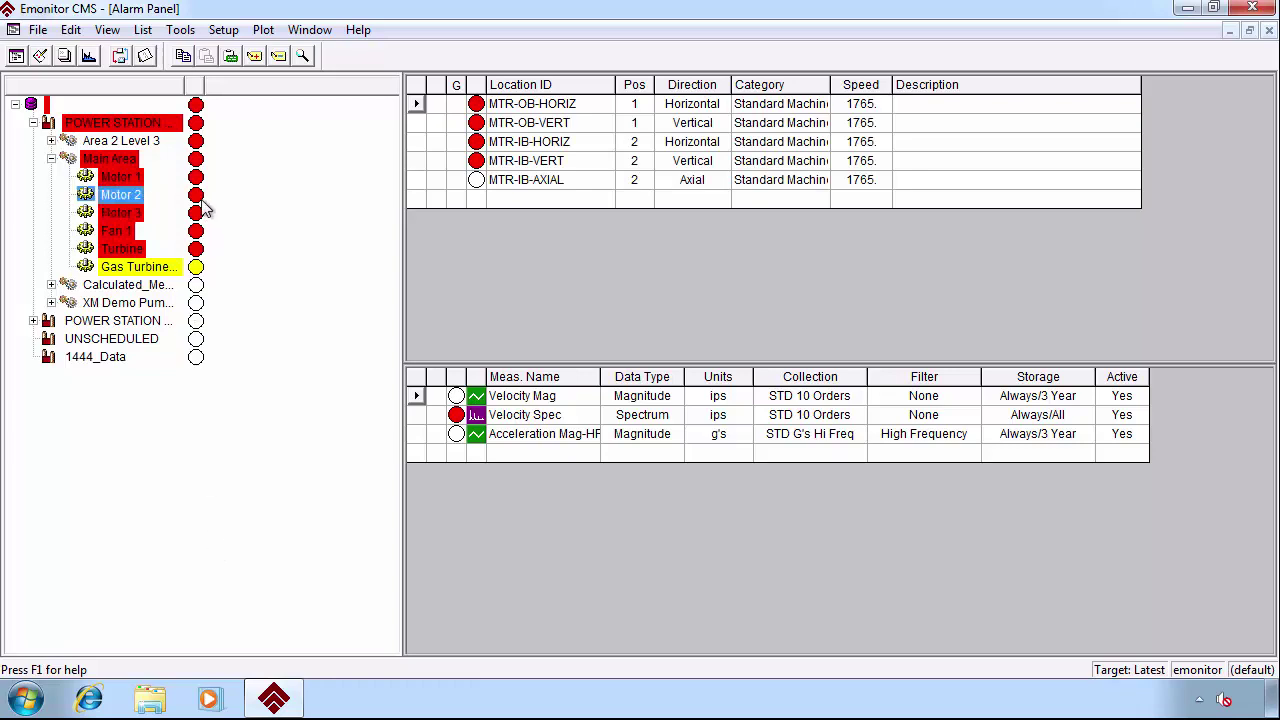
- Clear Motor 2's current alarm status from its context menu
right_click(134, 195)
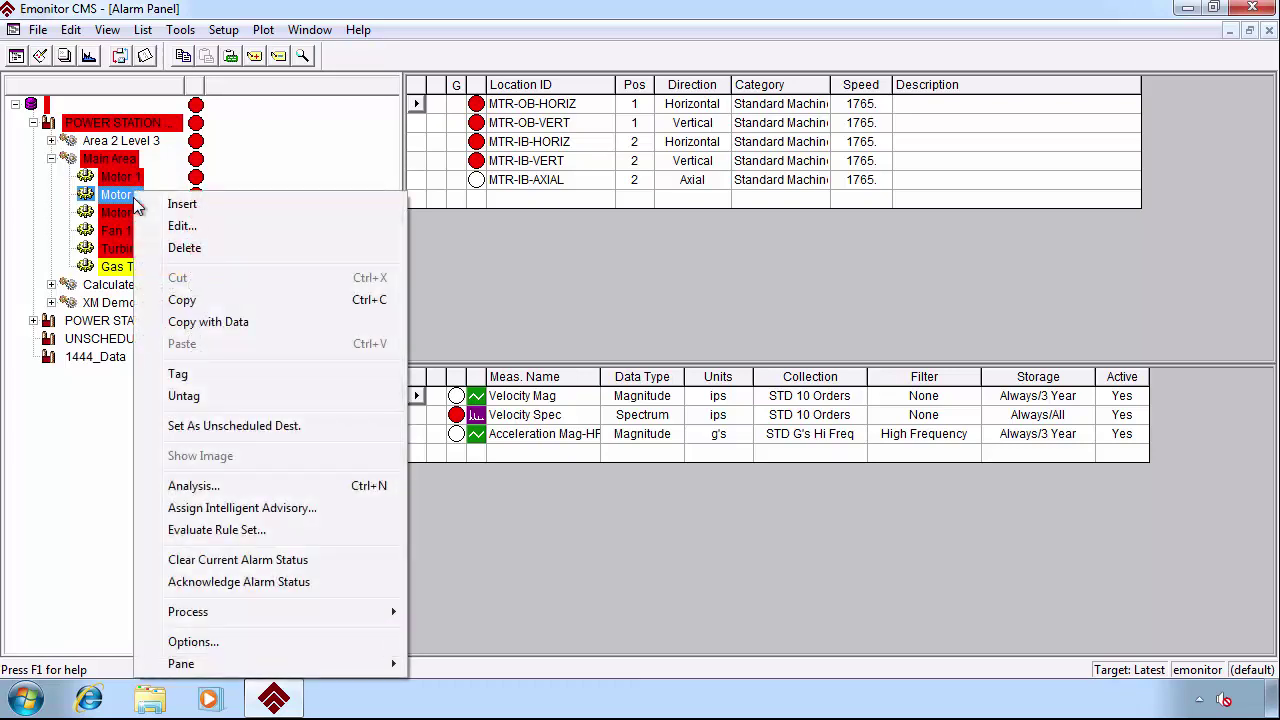
click(320, 563)
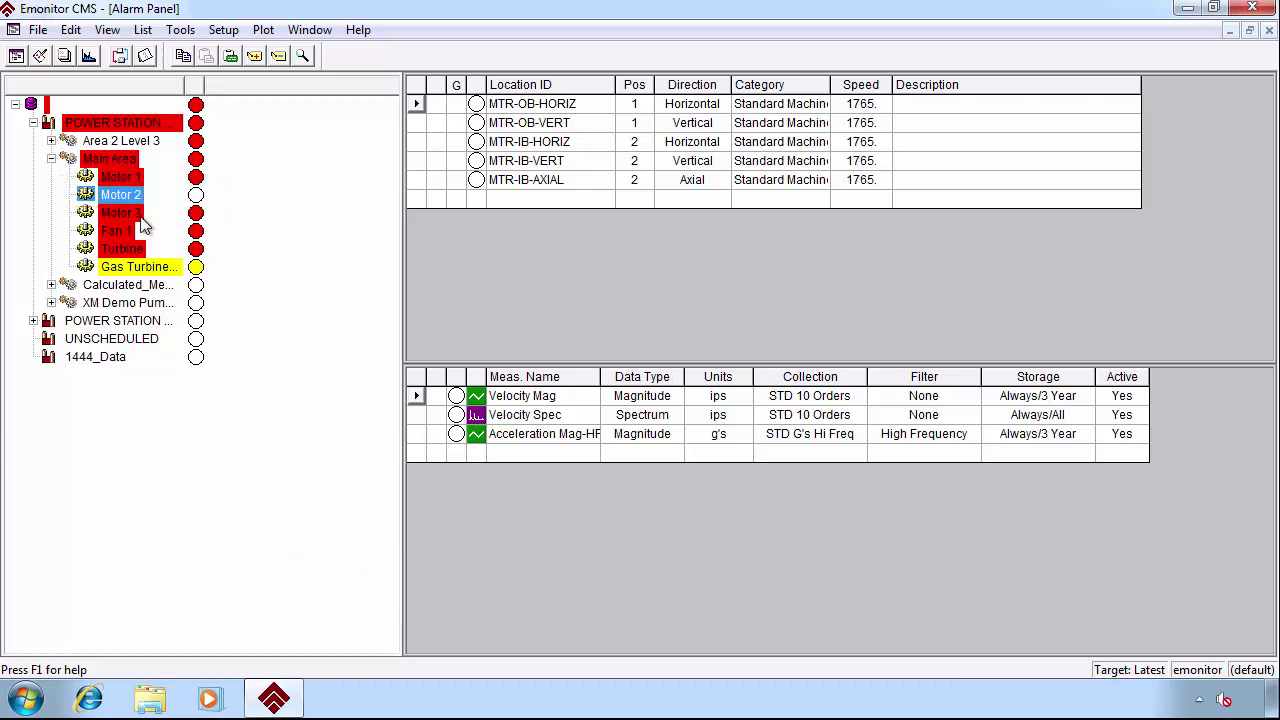
- Acknowledge alarm status for everything under Main Area, then select Motor 1 in the tree
click(95, 159)
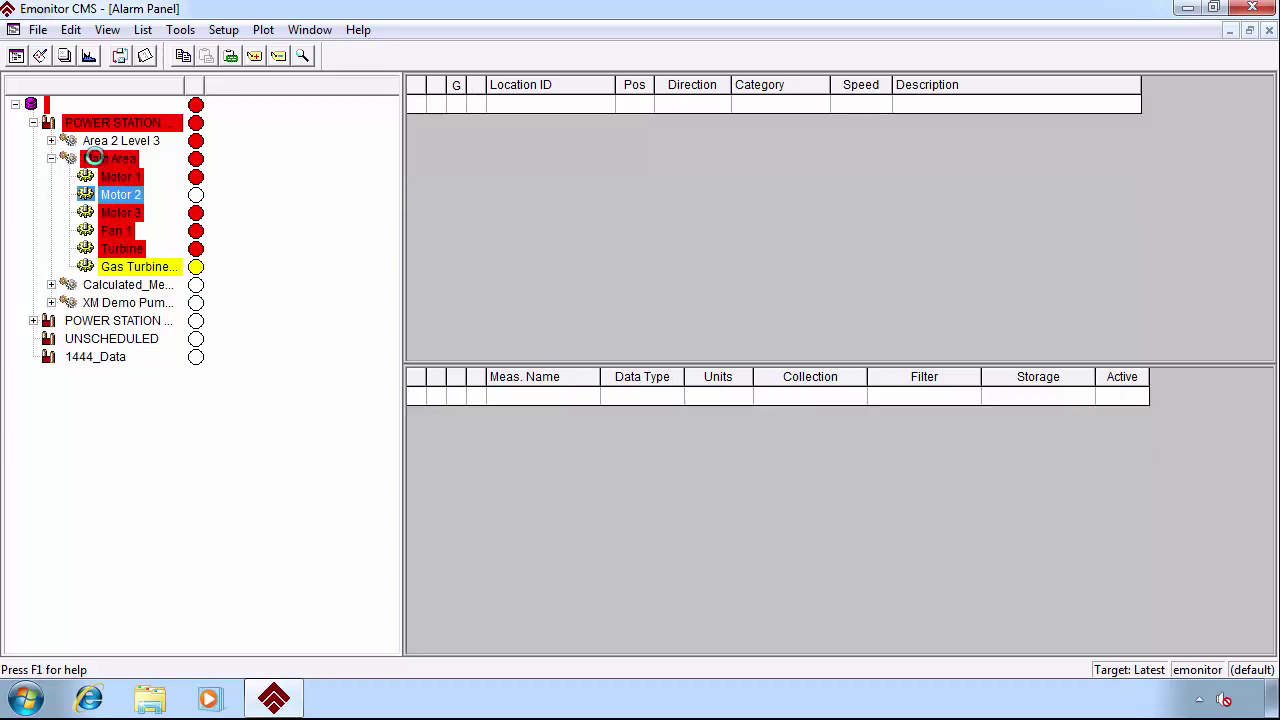
right_click(95, 159)
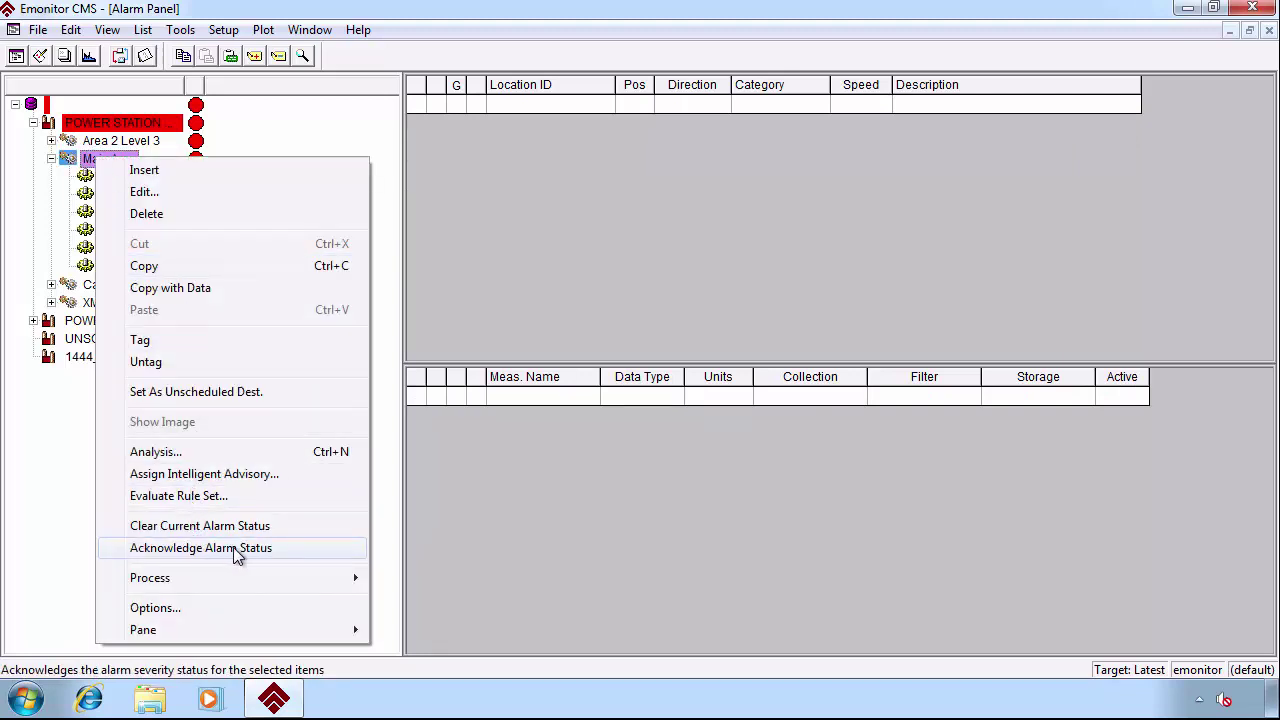
click(268, 556)
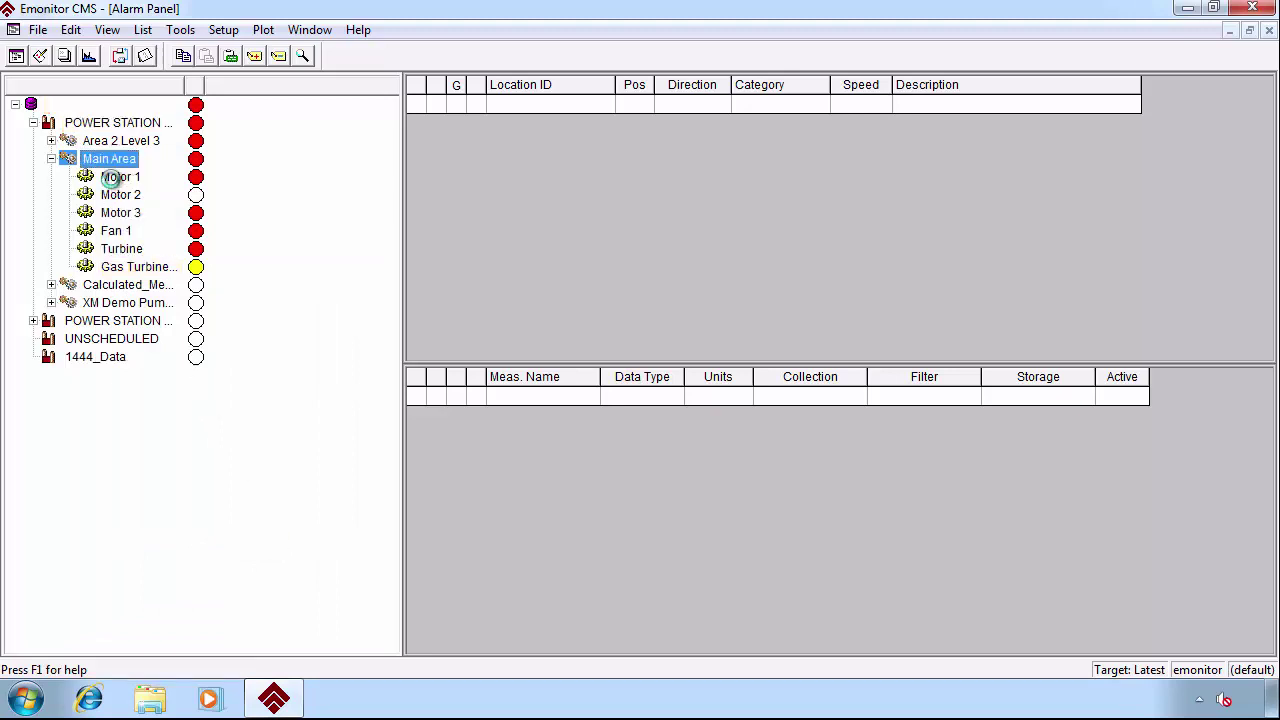
click(112, 177)
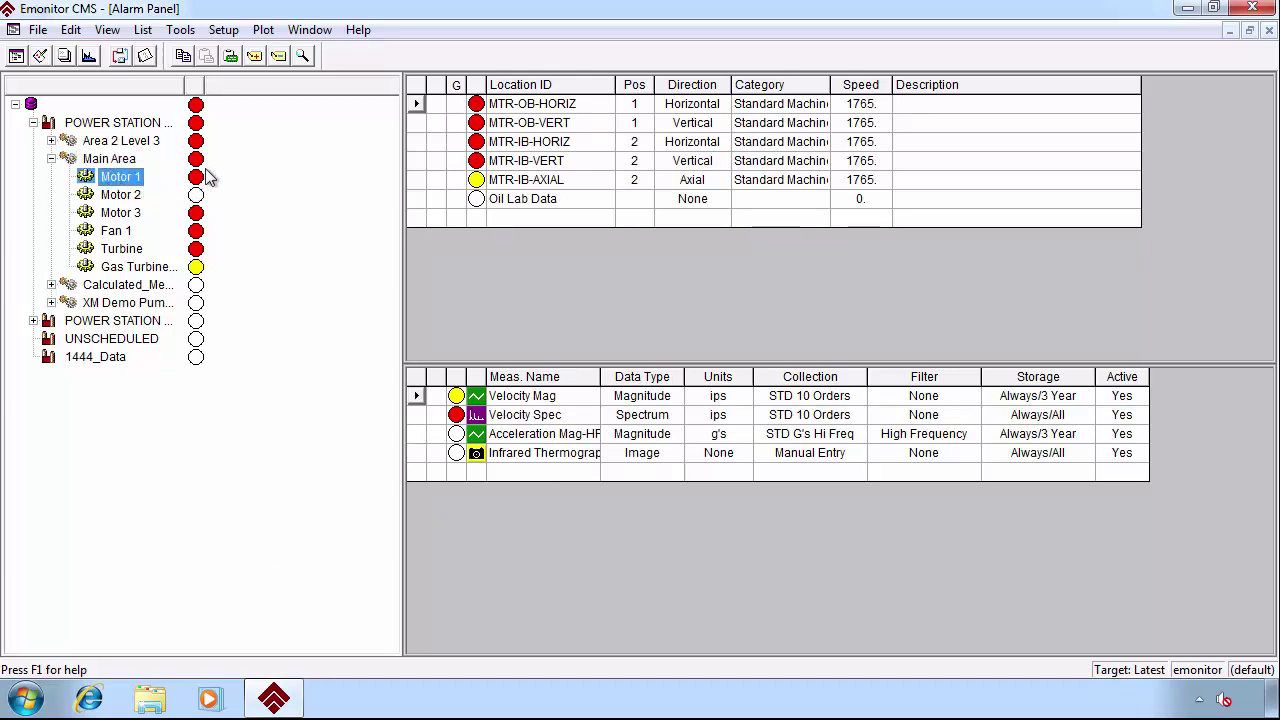
click(226, 30)
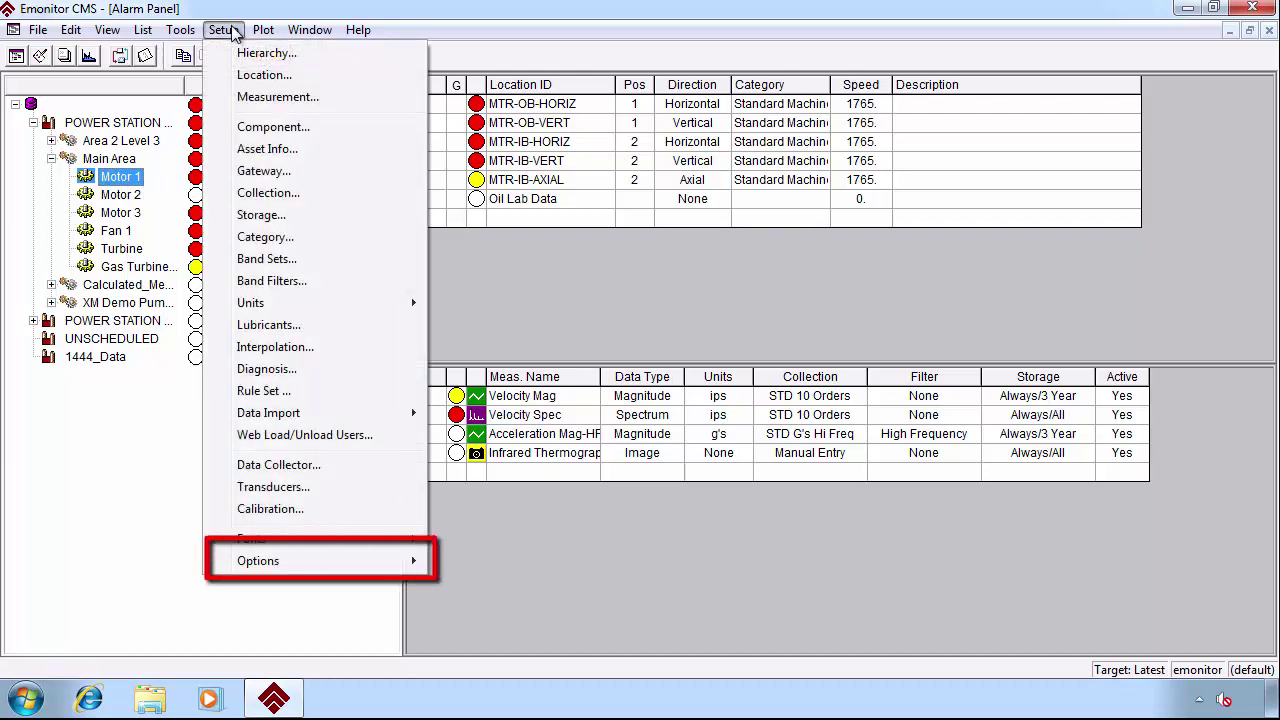
mouse_move(326, 562)
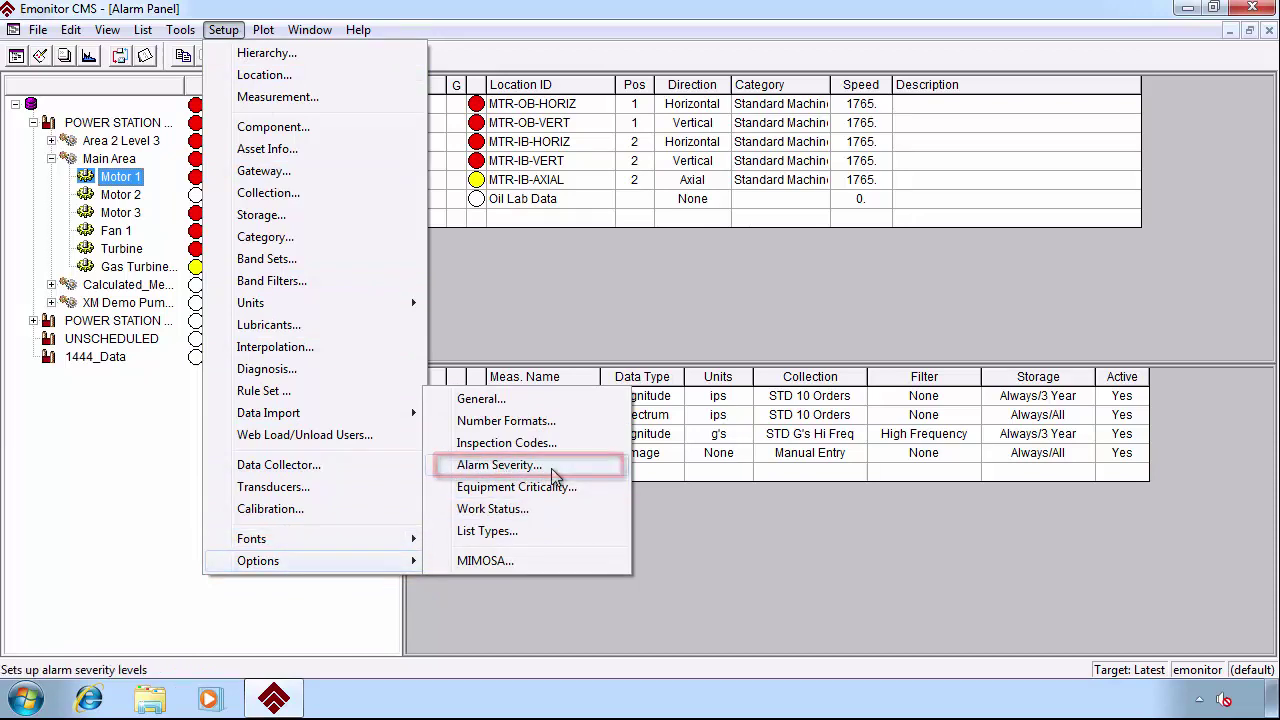
click(551, 468)
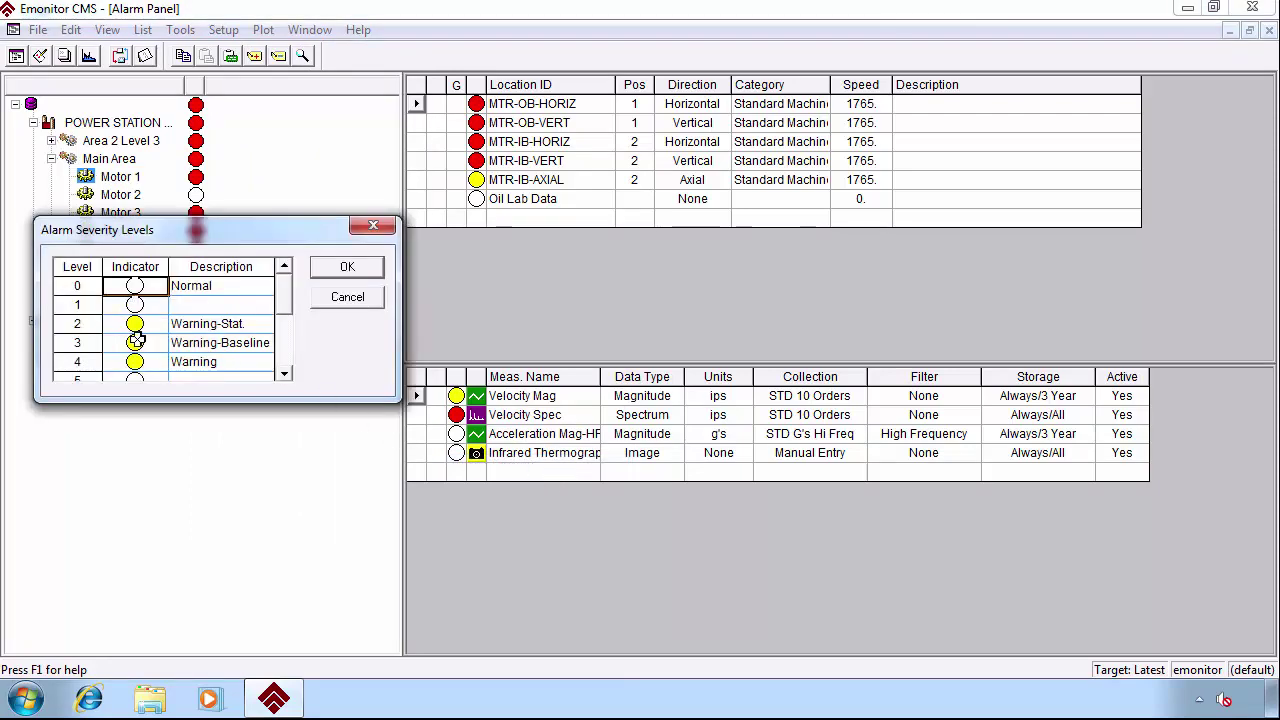
drag(283, 303, 279, 343)
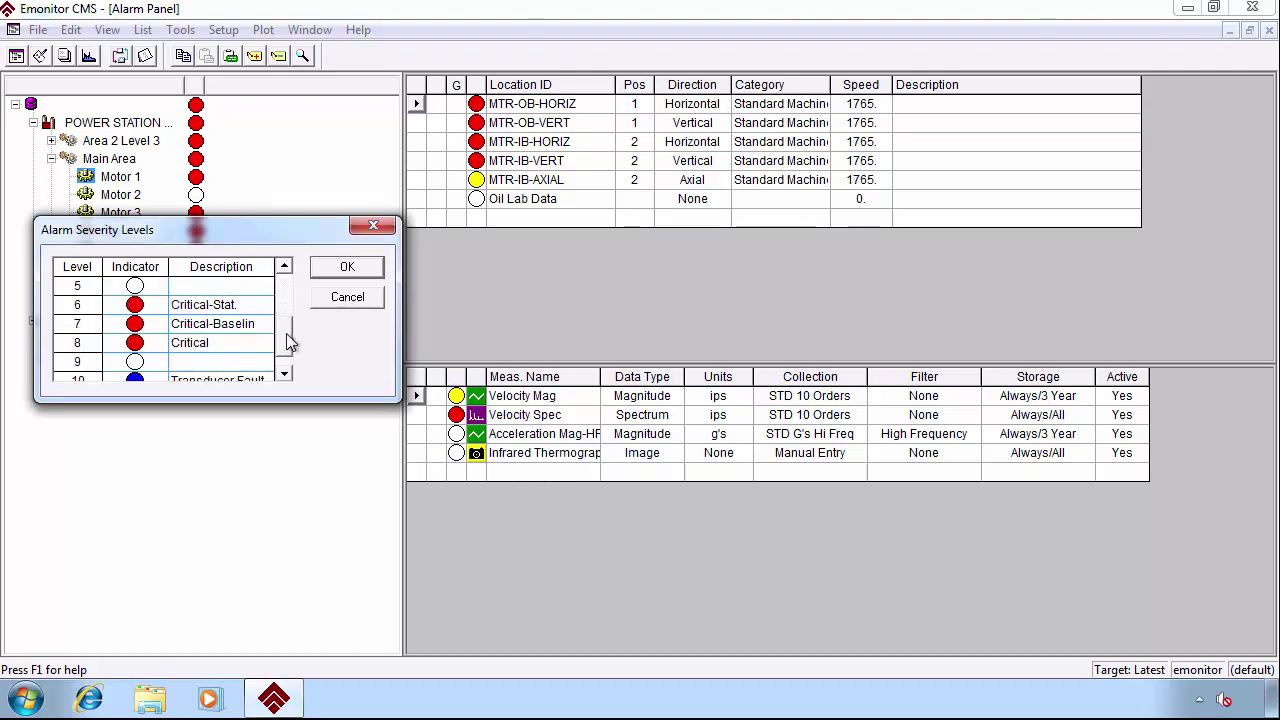
click(285, 374)
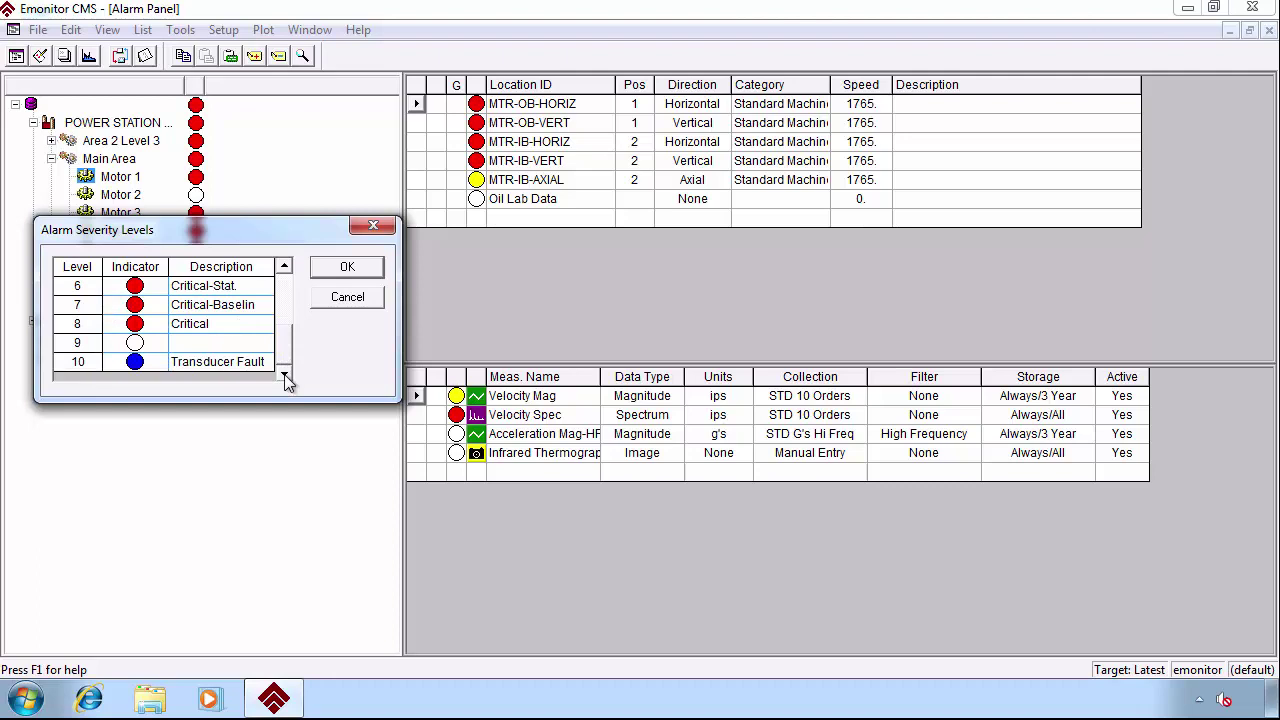
drag(285, 352, 277, 303)
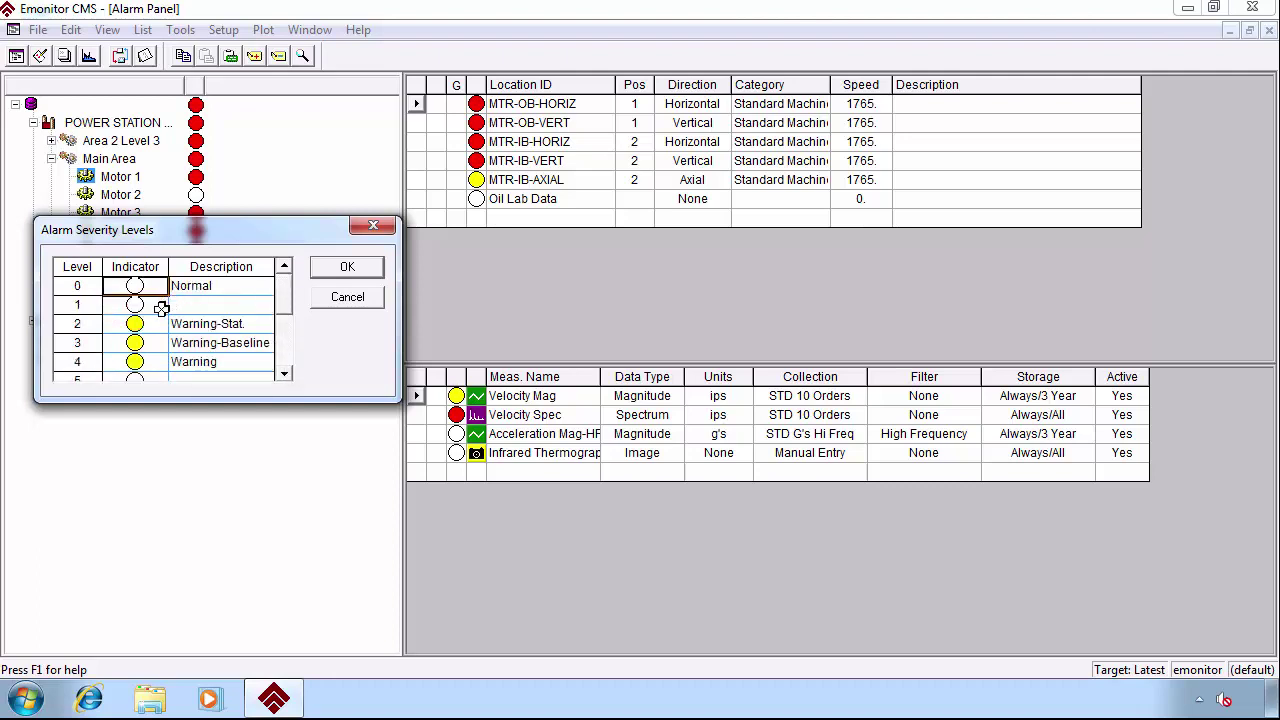
double_click(158, 306)
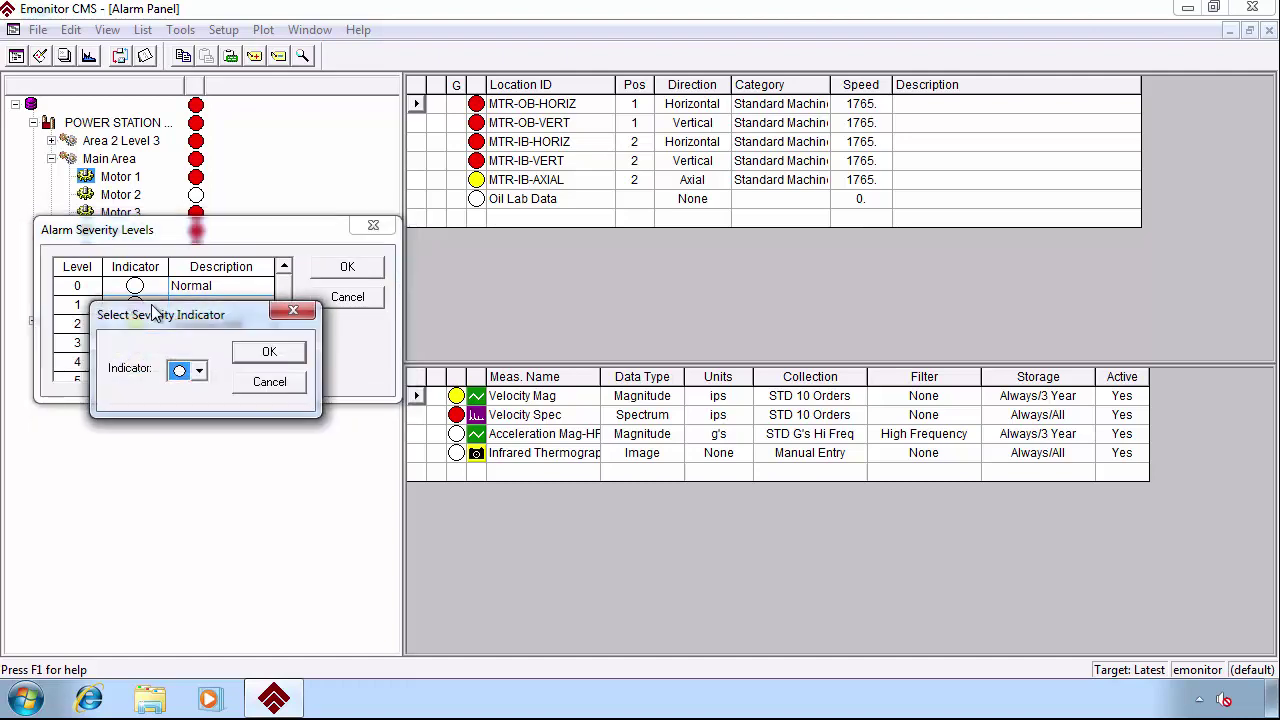
click(200, 371)
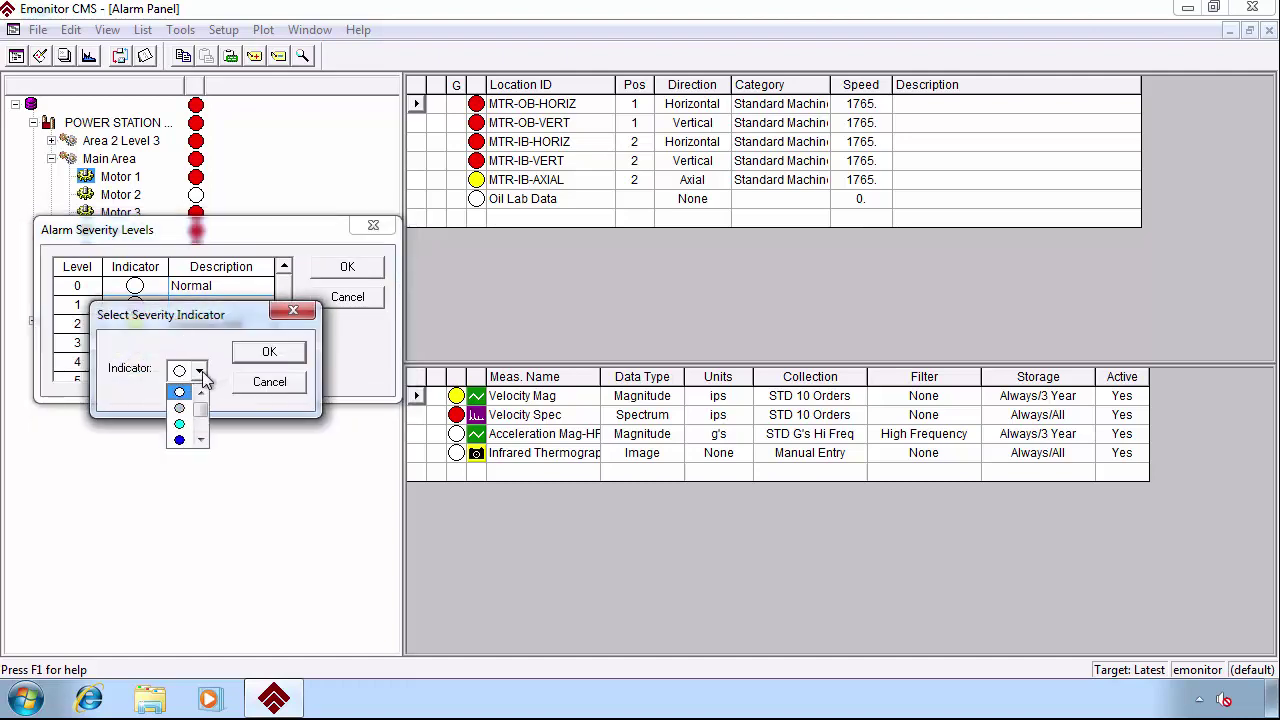
click(201, 439)
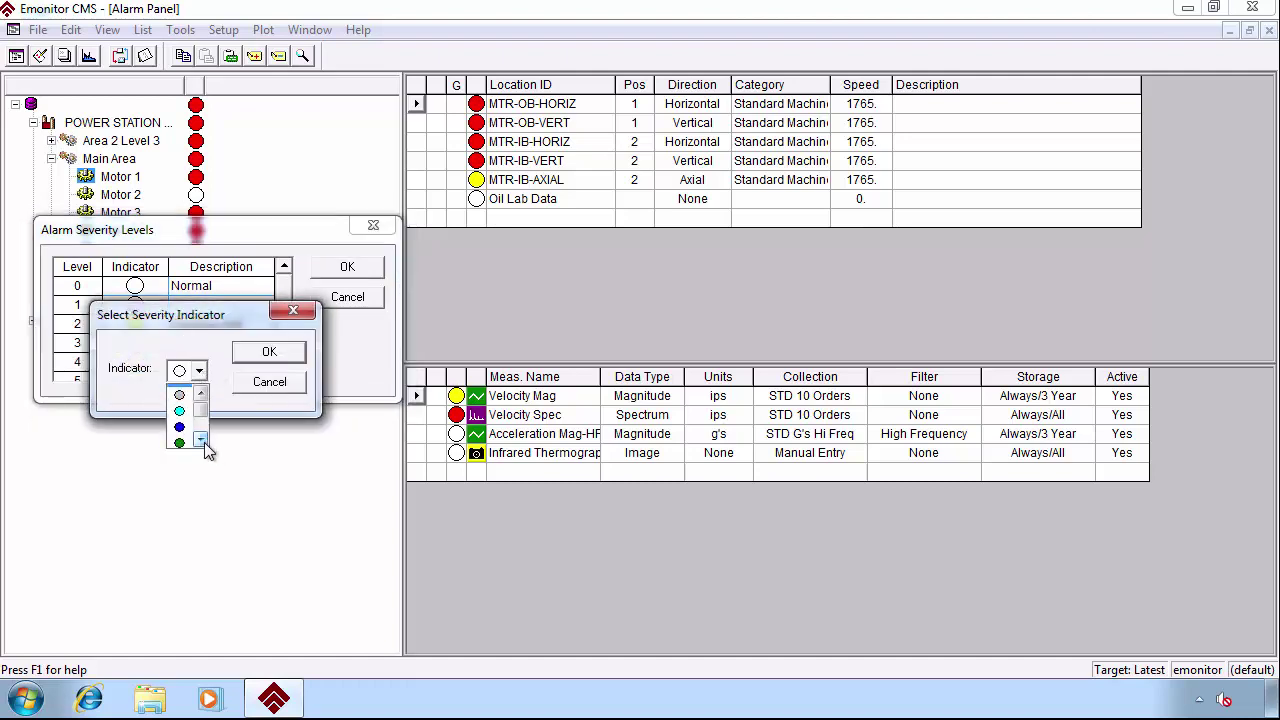
click(207, 448)
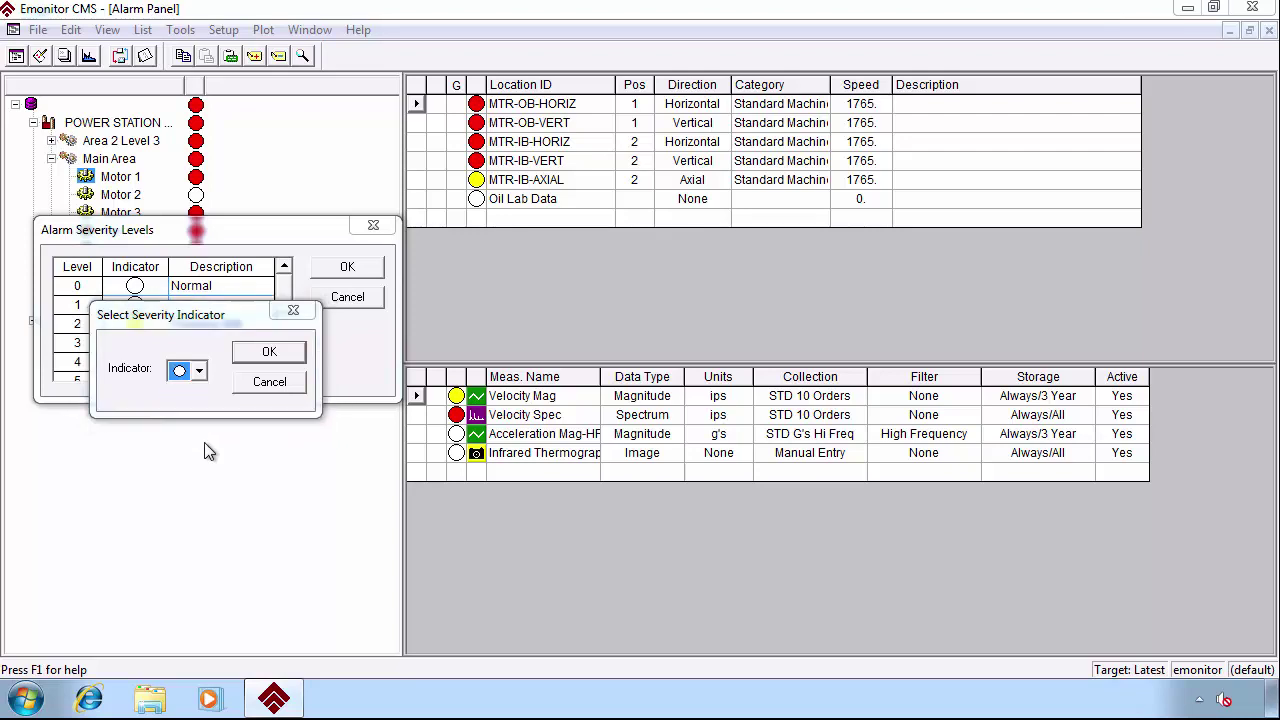
click(270, 387)
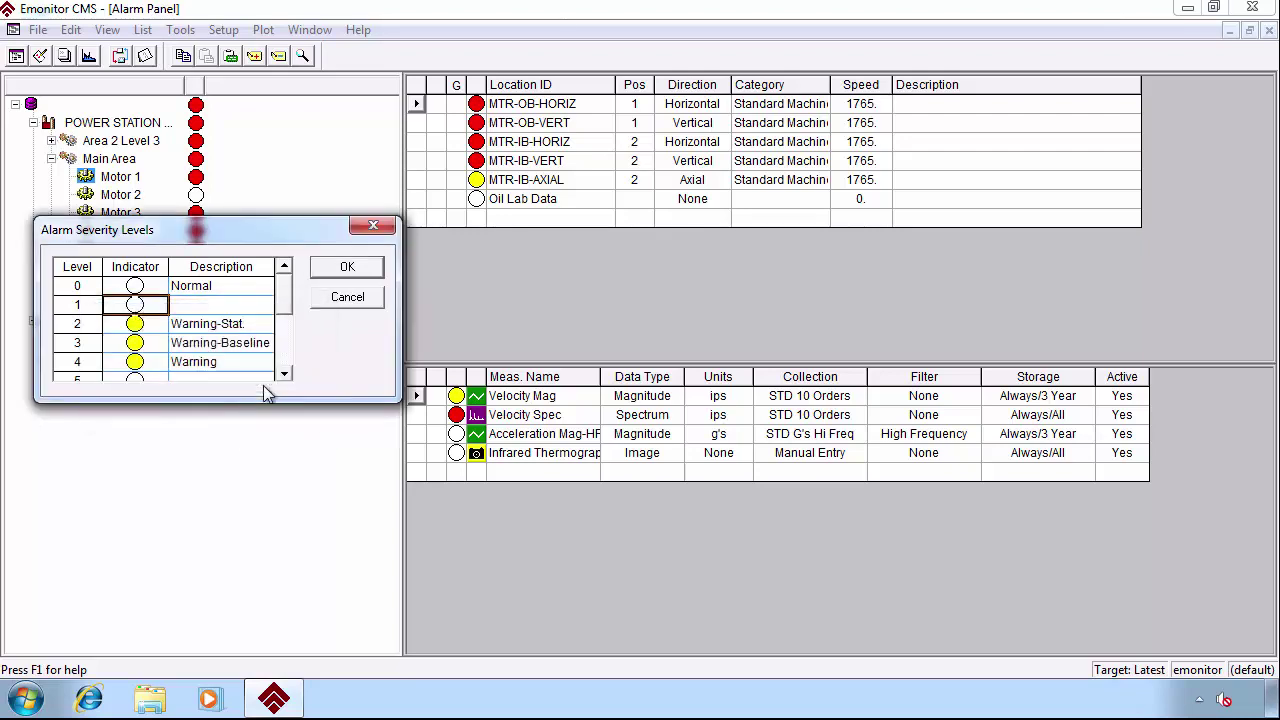
click(347, 298)
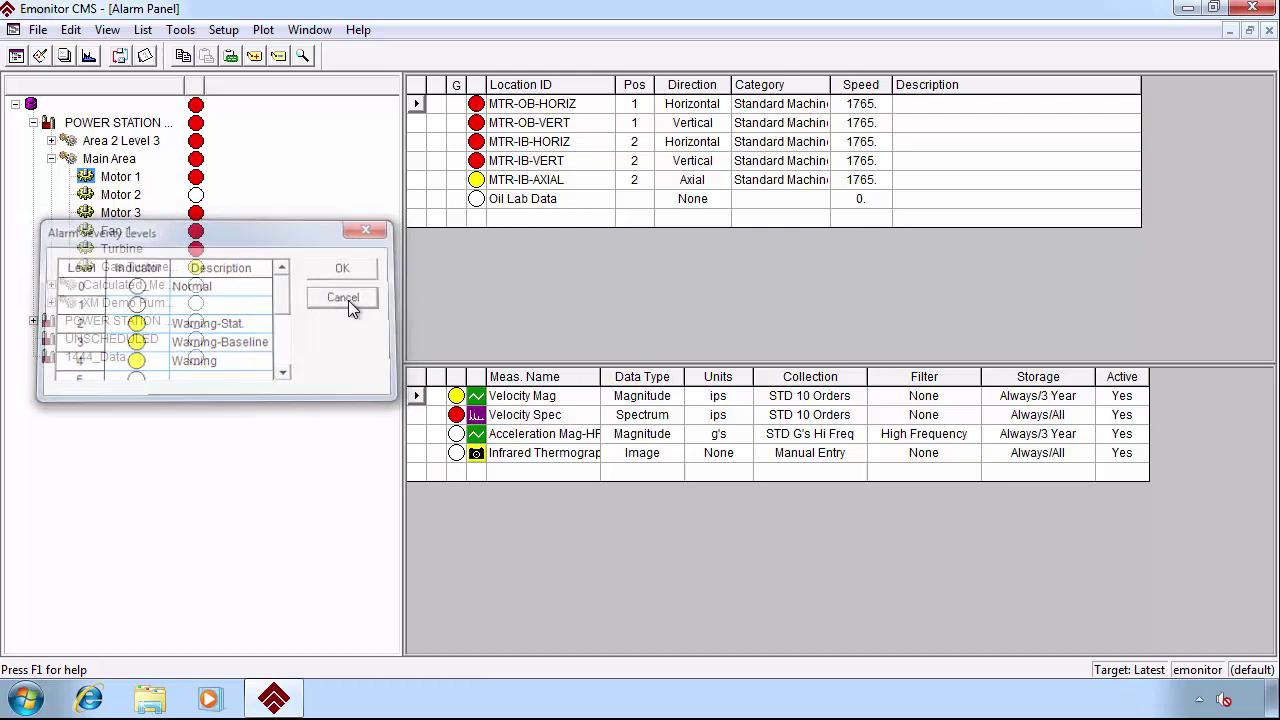
- Show Motor 1's Velocity Mag data as a trend plot via Show Data
click(525, 396)
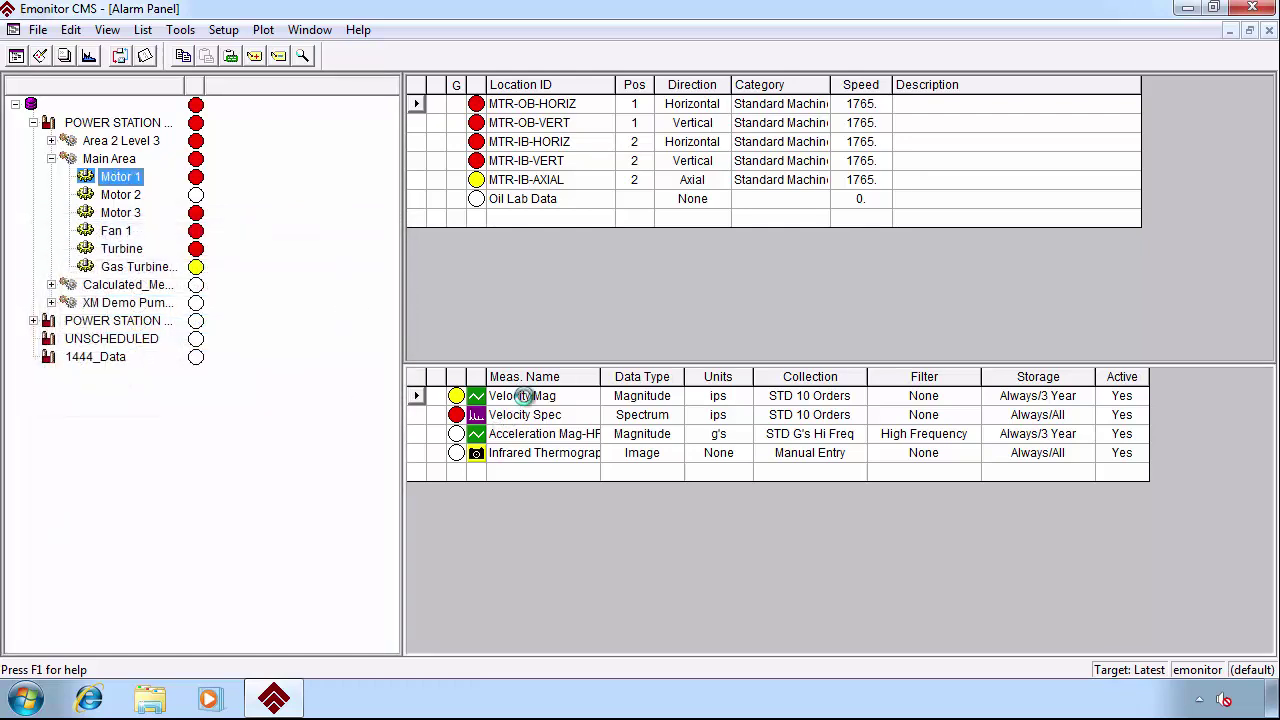
right_click(525, 396)
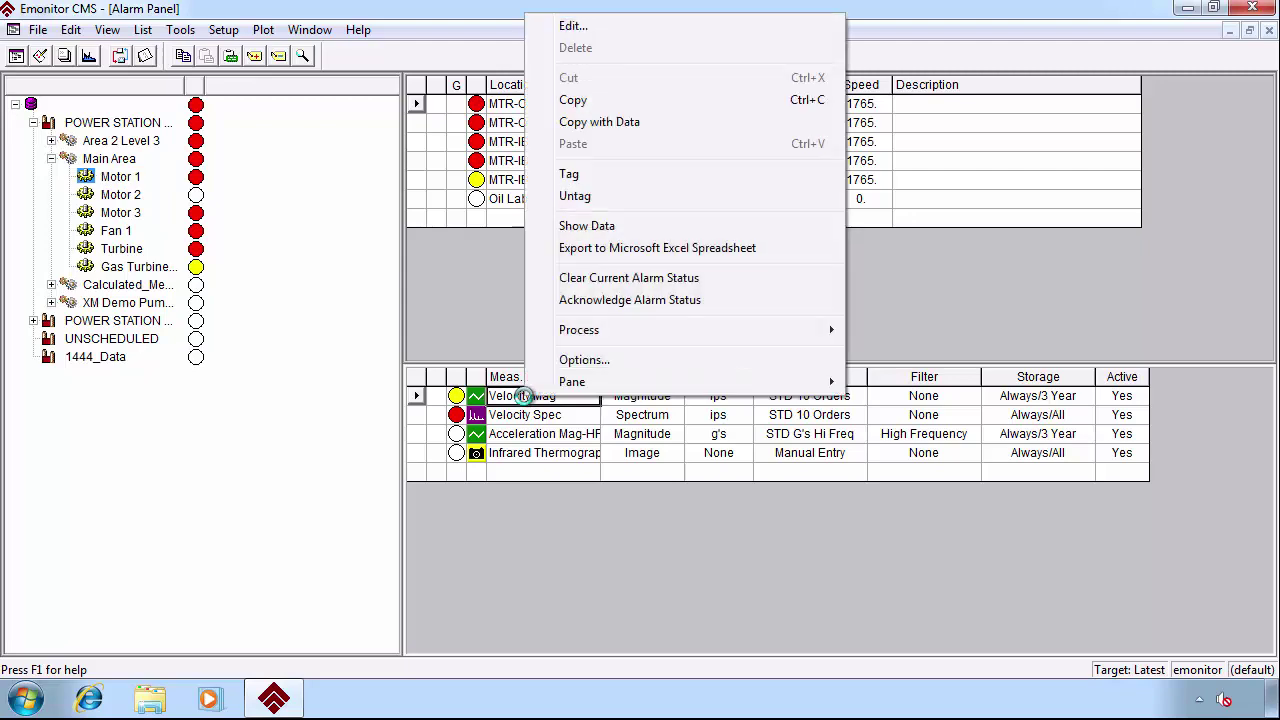
click(645, 229)
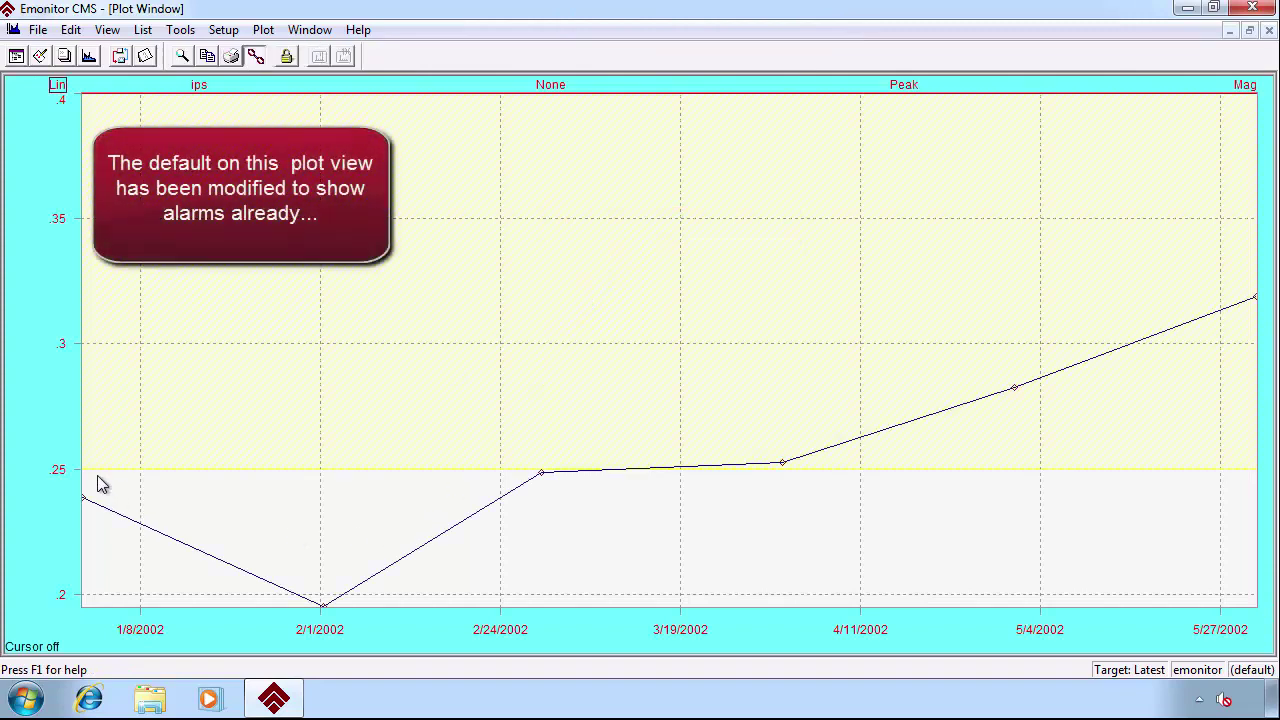
- In Plot Options > Alarms, enable Show alarms with Warning and Critical severities, apply, and confirm
double_click(50, 418)
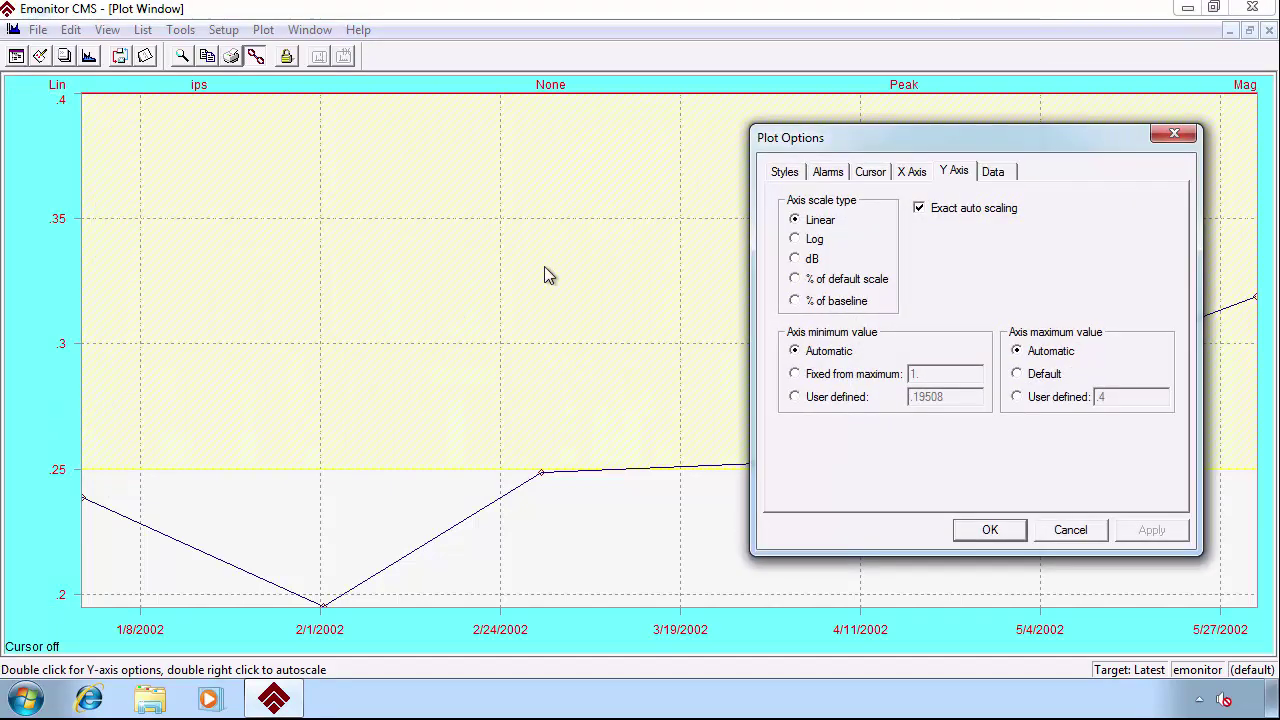
click(829, 173)
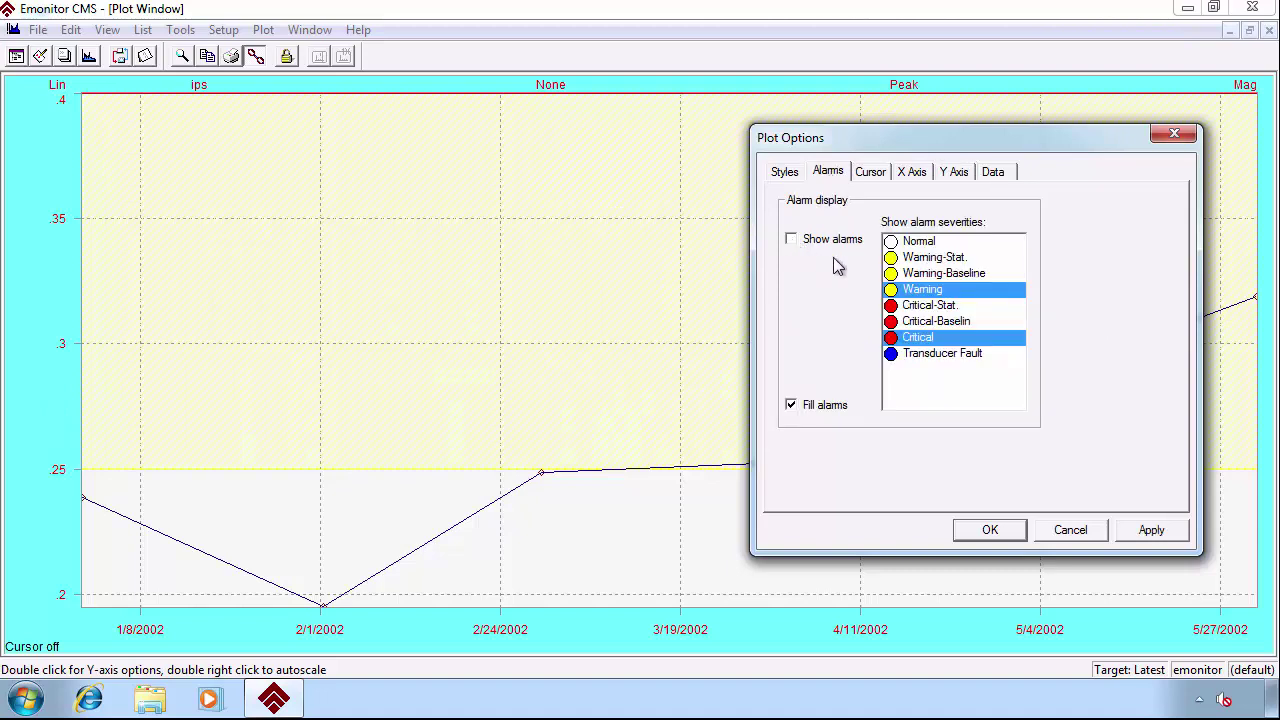
click(1155, 533)
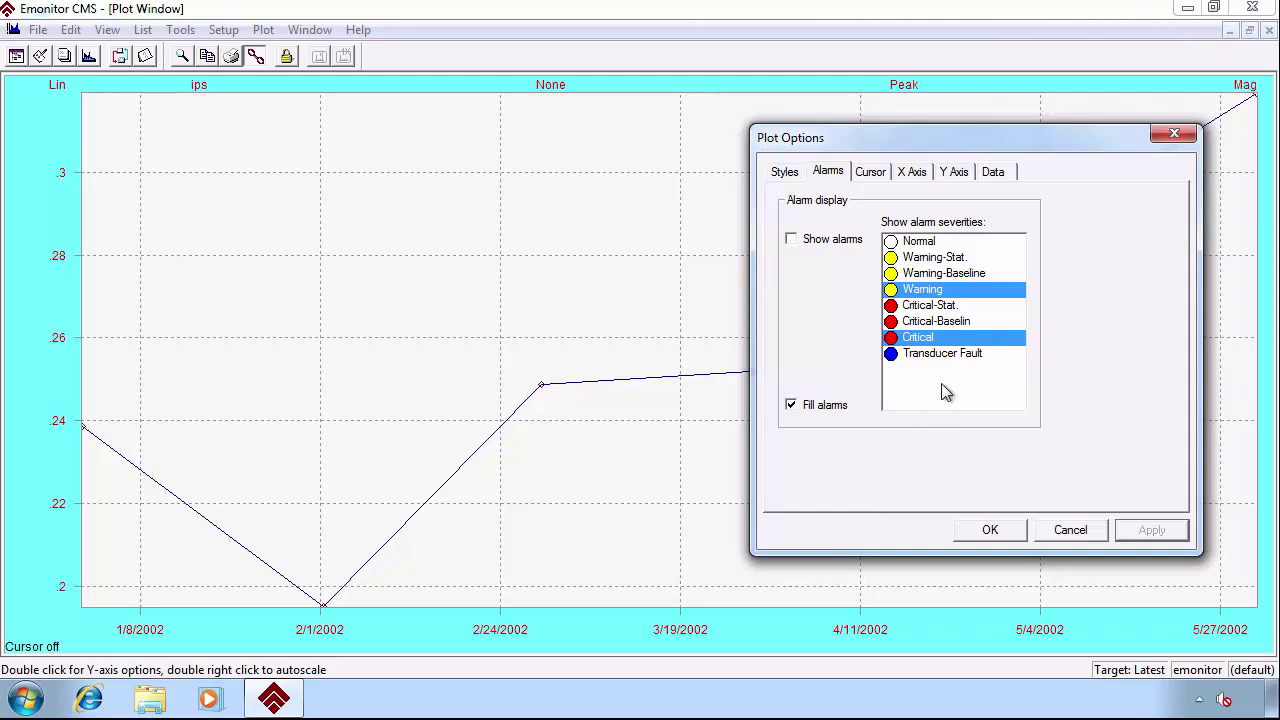
click(958, 298)
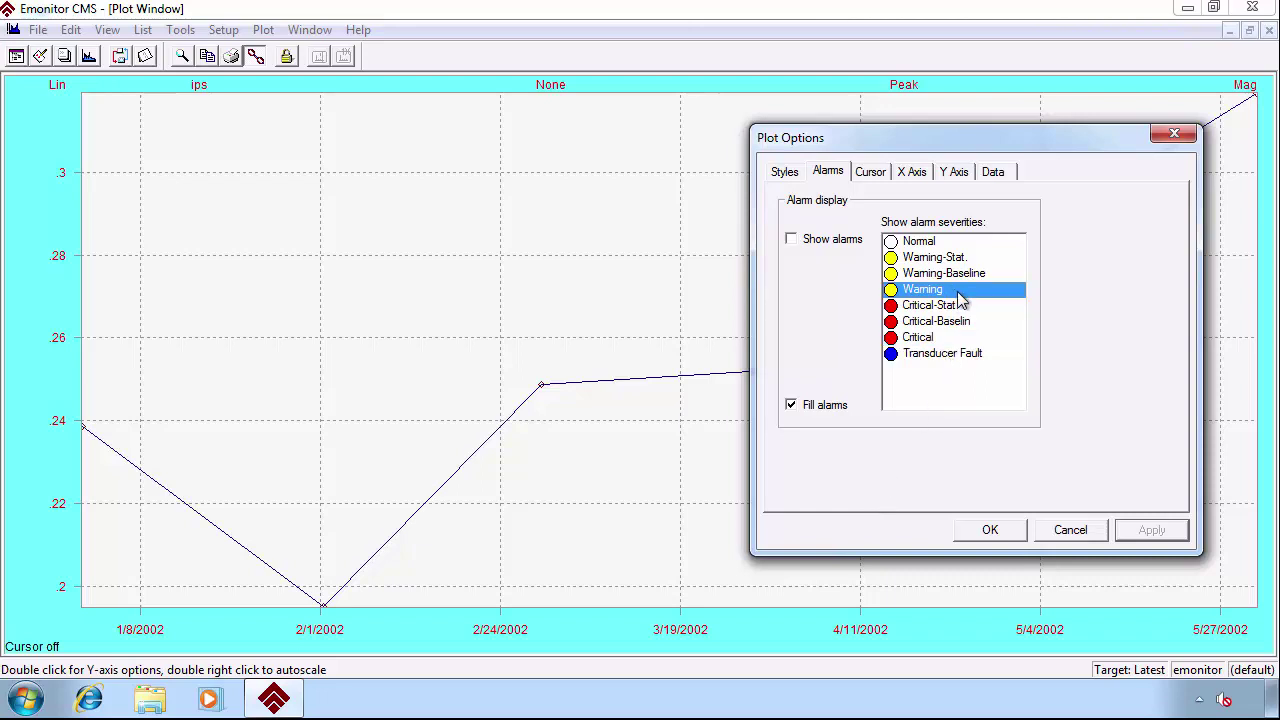
click(924, 340)
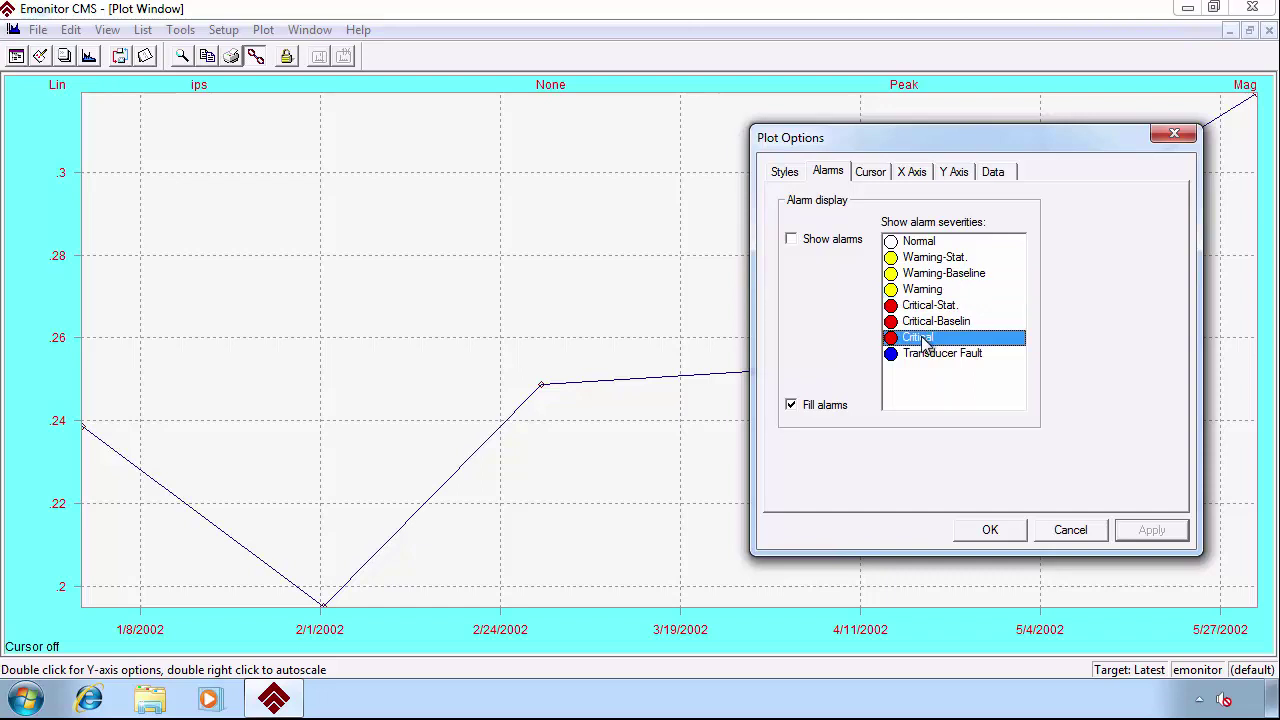
shift+click(946, 290)
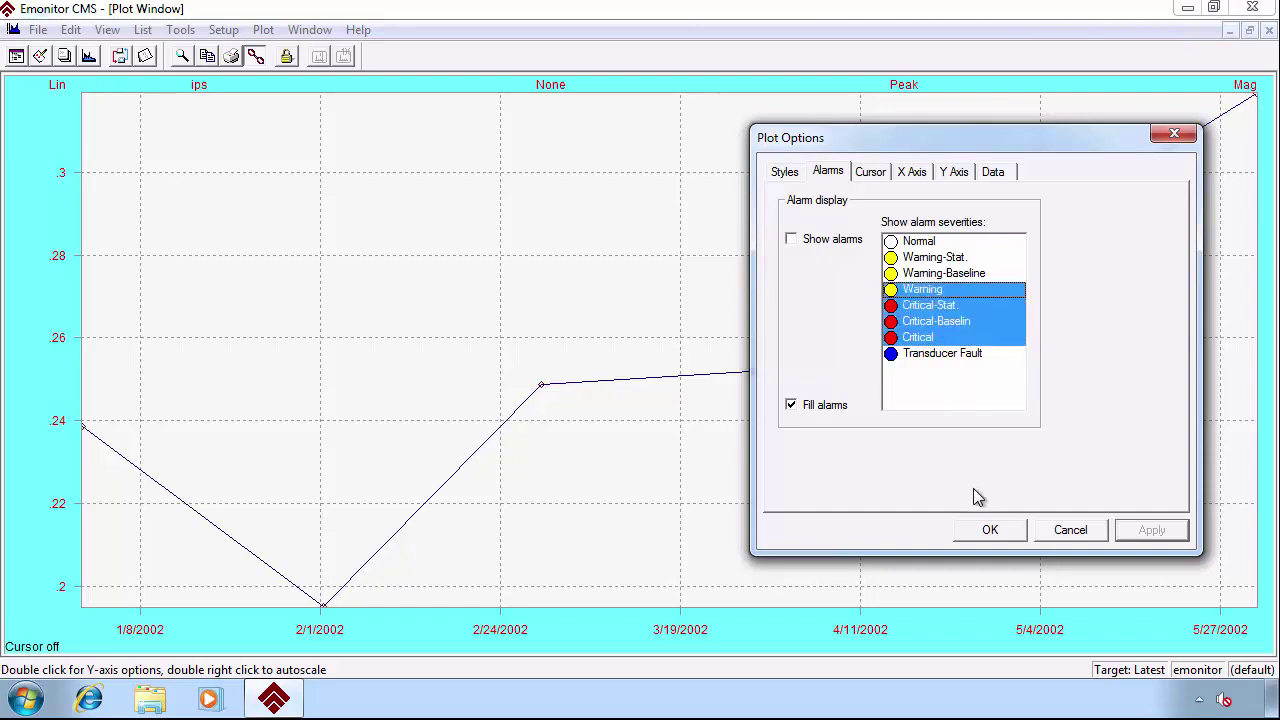
click(931, 339)
ctrl+click(950, 290)
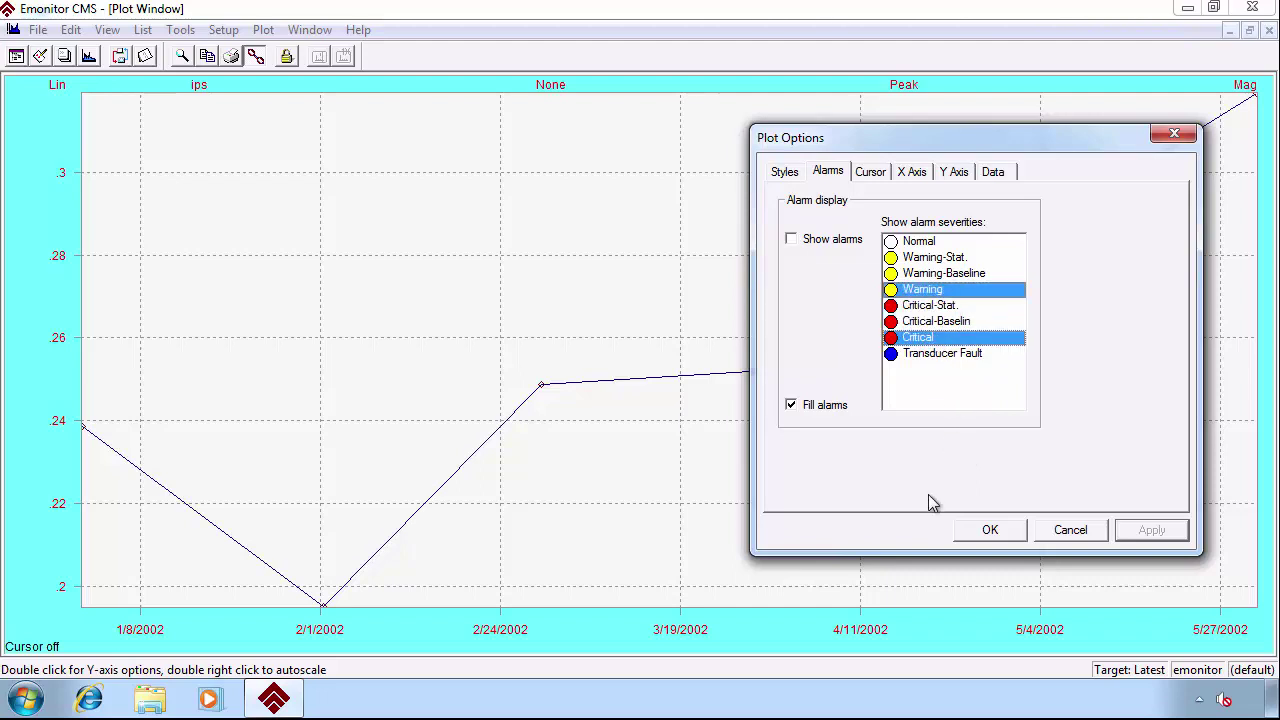
click(794, 241)
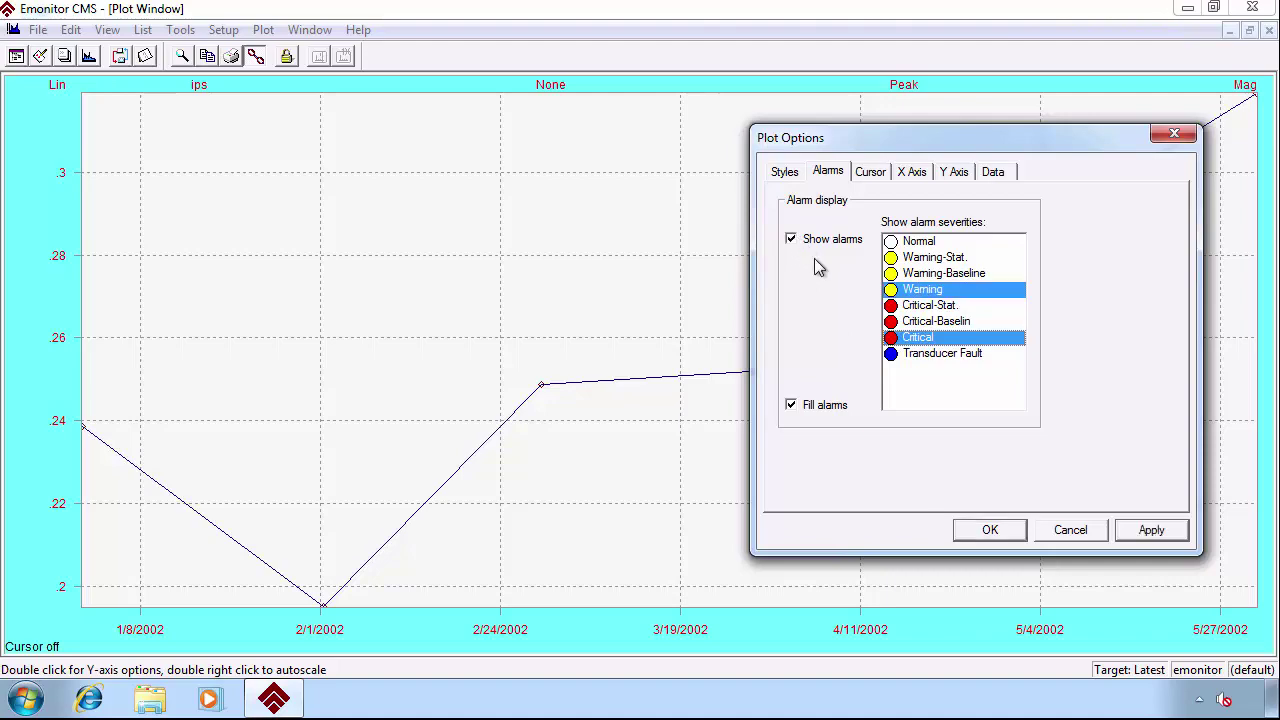
click(1151, 531)
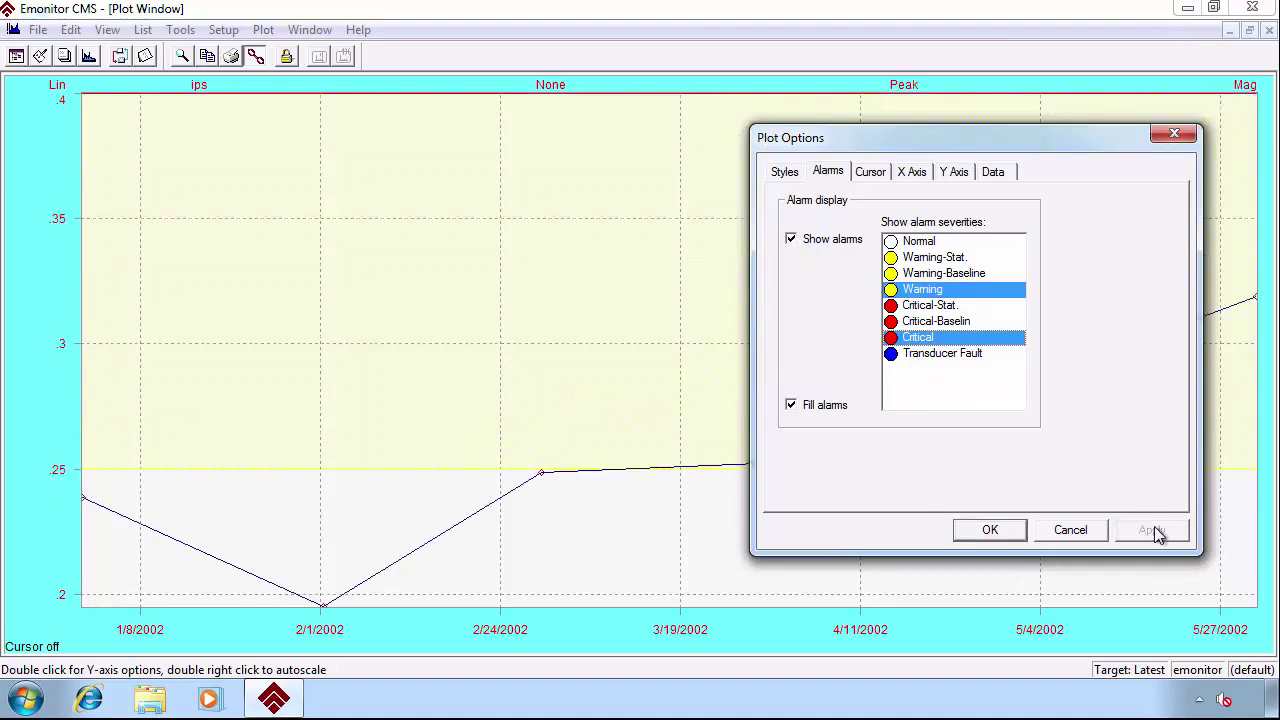
click(990, 531)
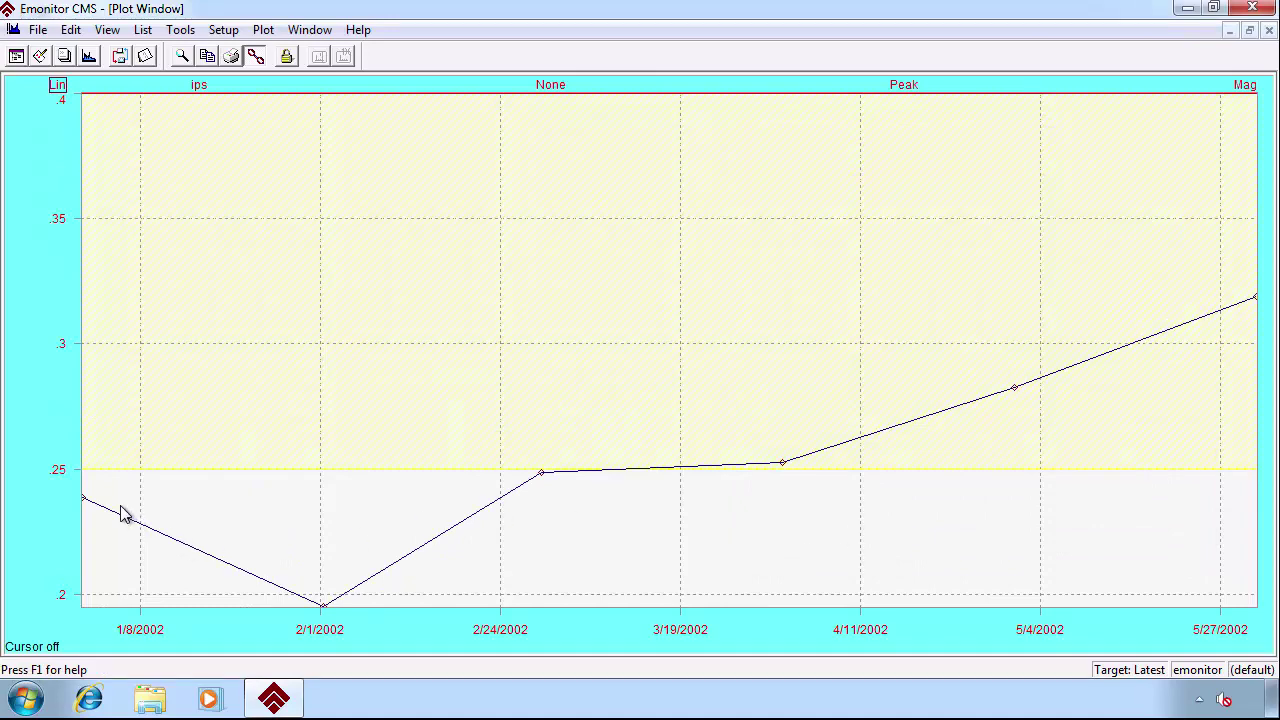
- Save the plot settings as default and close the trend plot
click(267, 34)
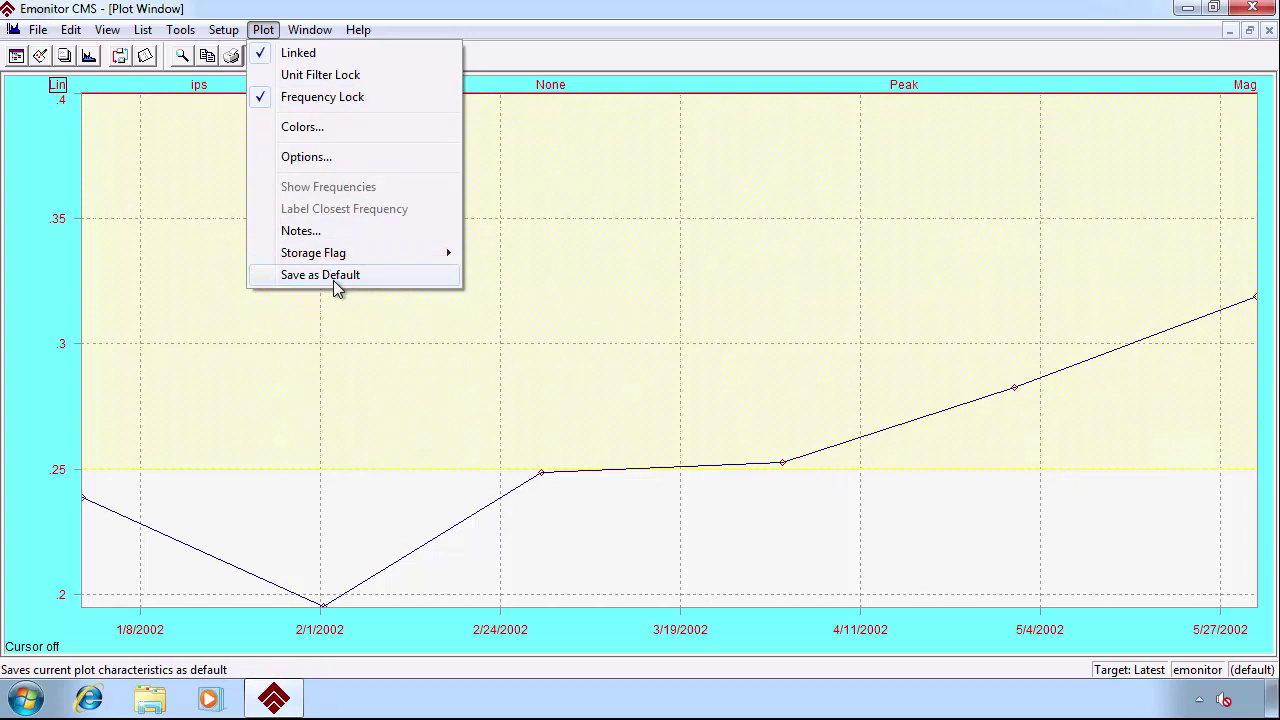
click(35, 515)
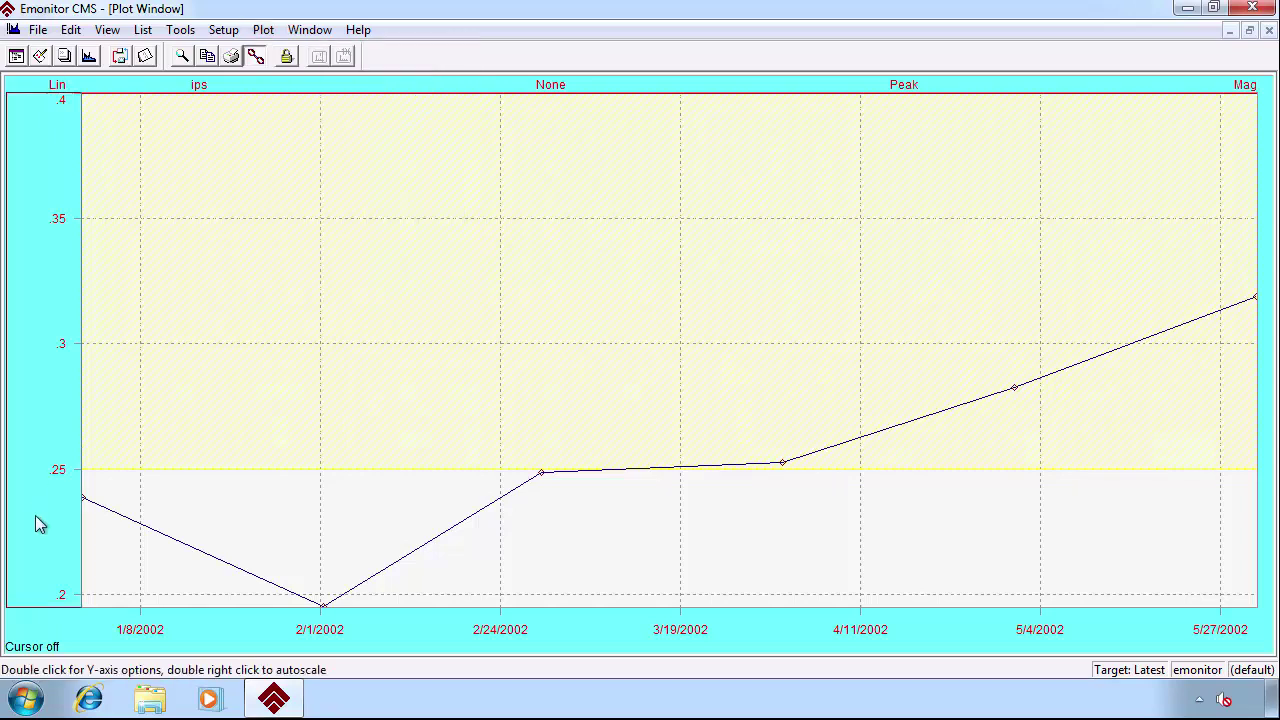
click(1269, 30)
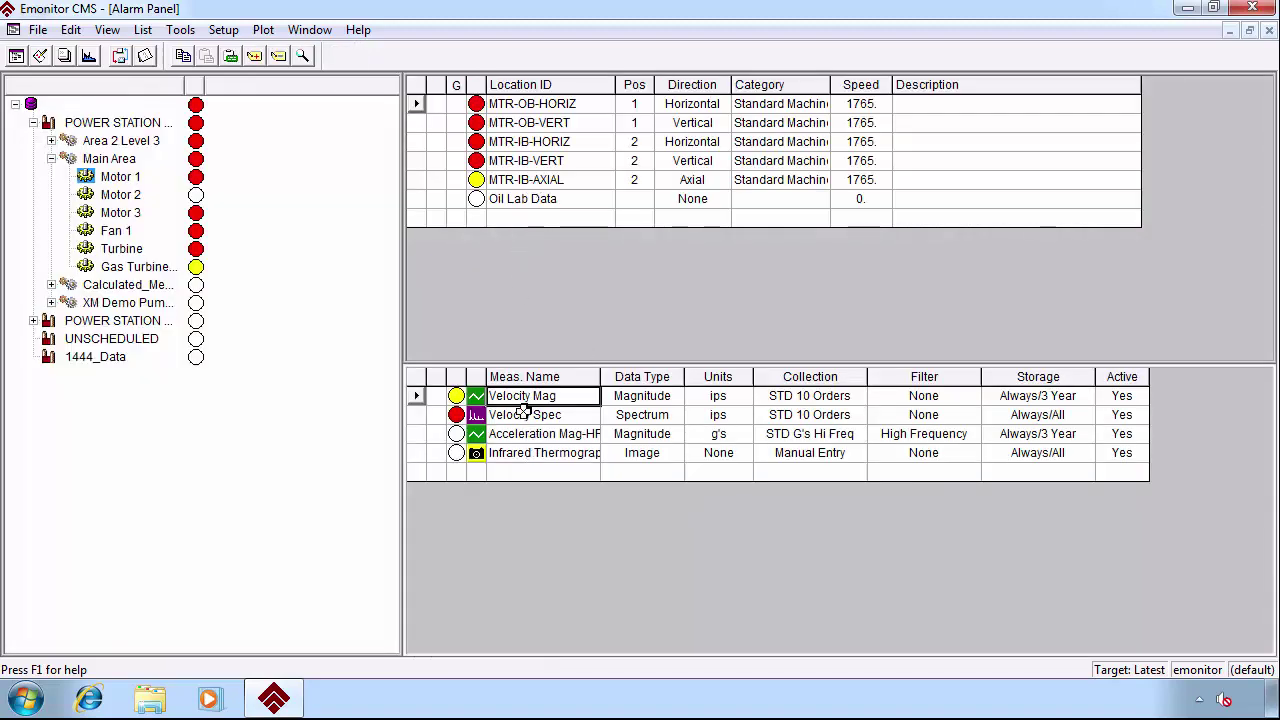
- Open Motor 1's Velocity Spec data as a spectrum plot
click(522, 412)
right_click(522, 413)
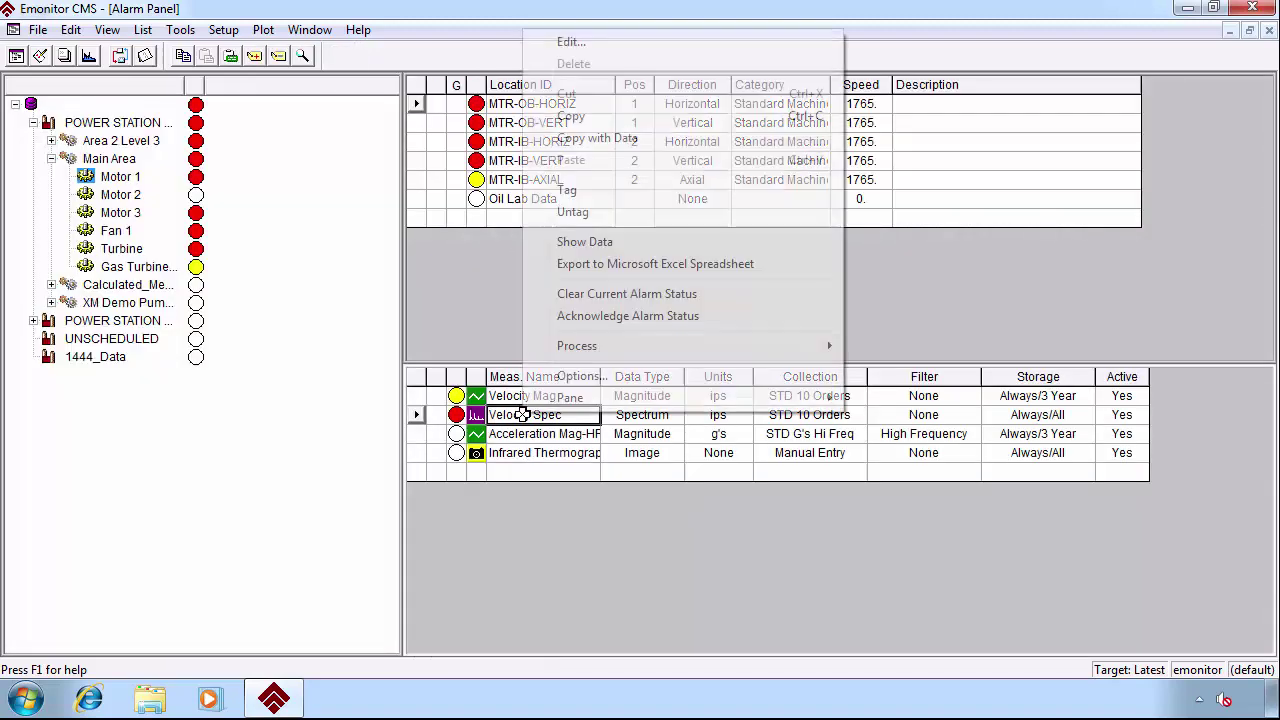
click(601, 242)
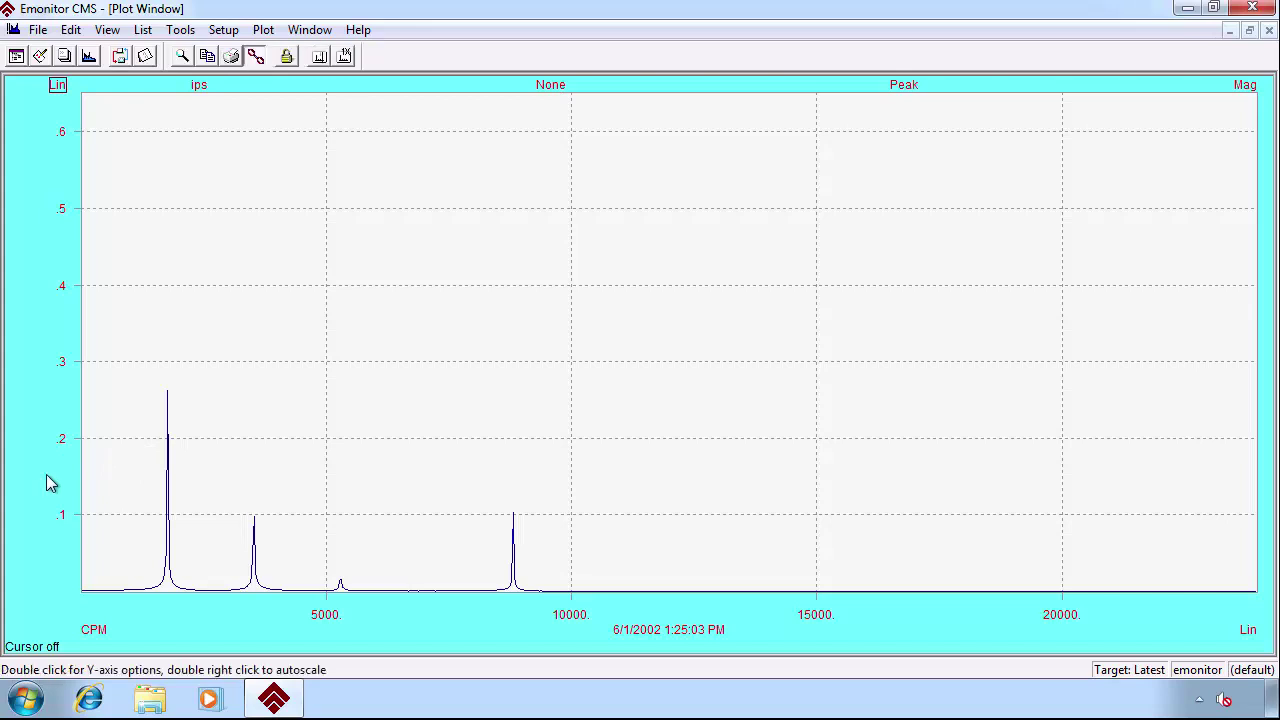
- In the spectrum's Plot Options > Alarms, show Warning and Critical band alarms and apply
double_click(47, 484)
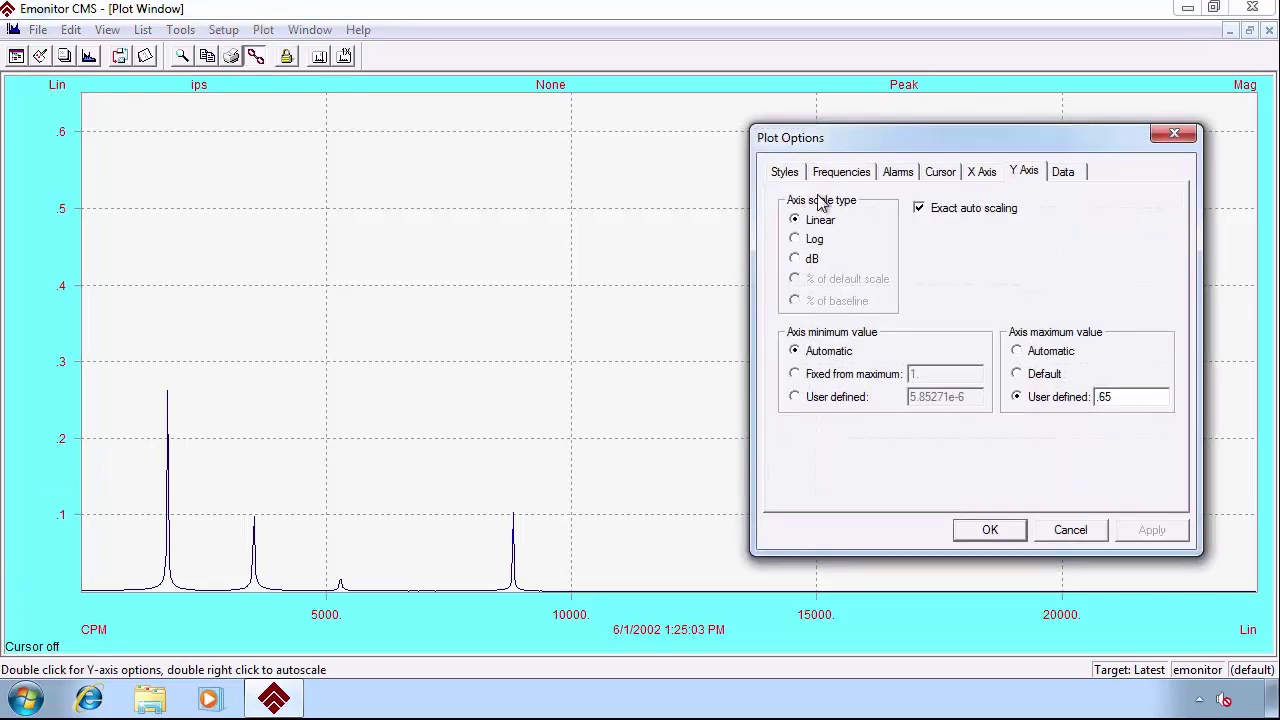
click(906, 176)
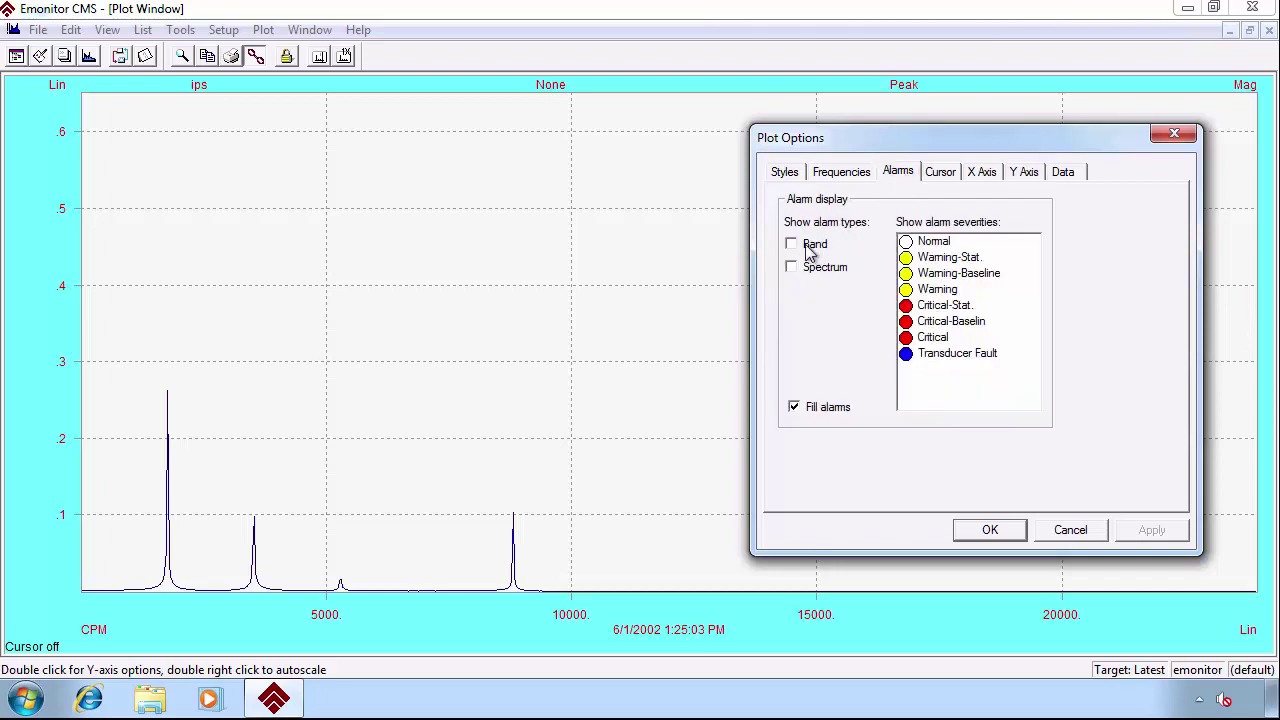
shift+click(942, 260)
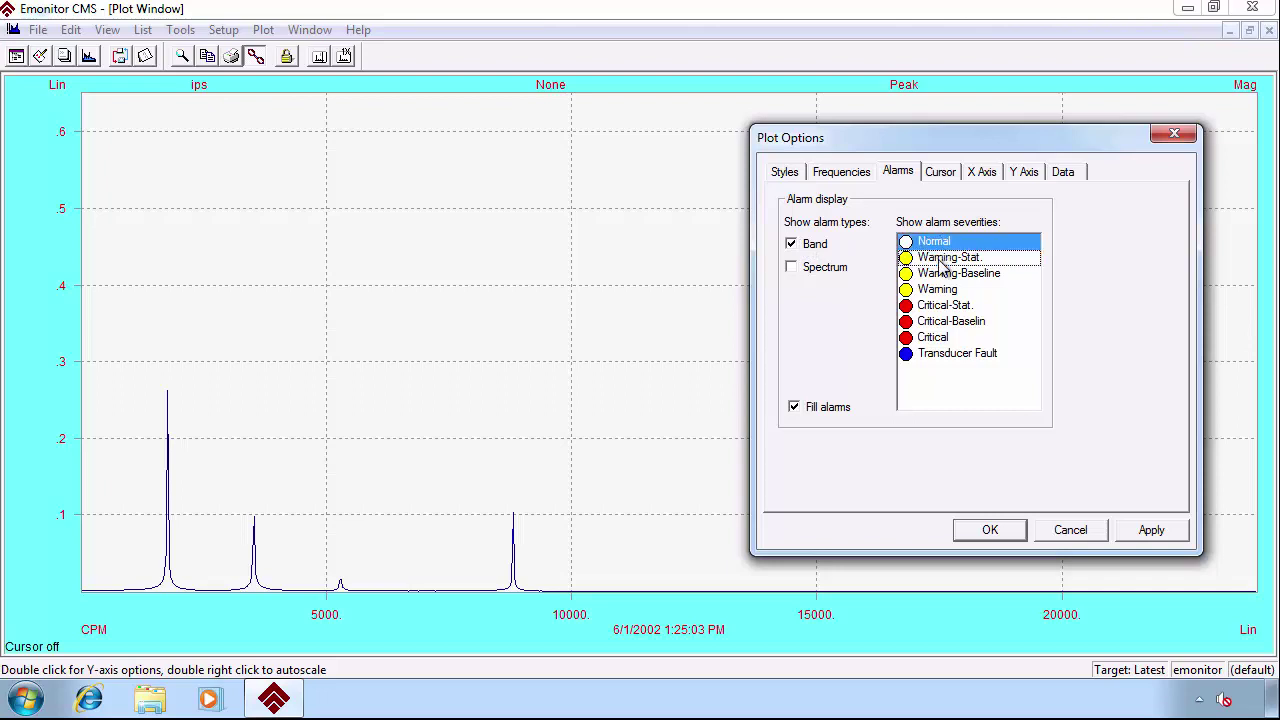
click(942, 260)
click(958, 290)
ctrl+click(950, 340)
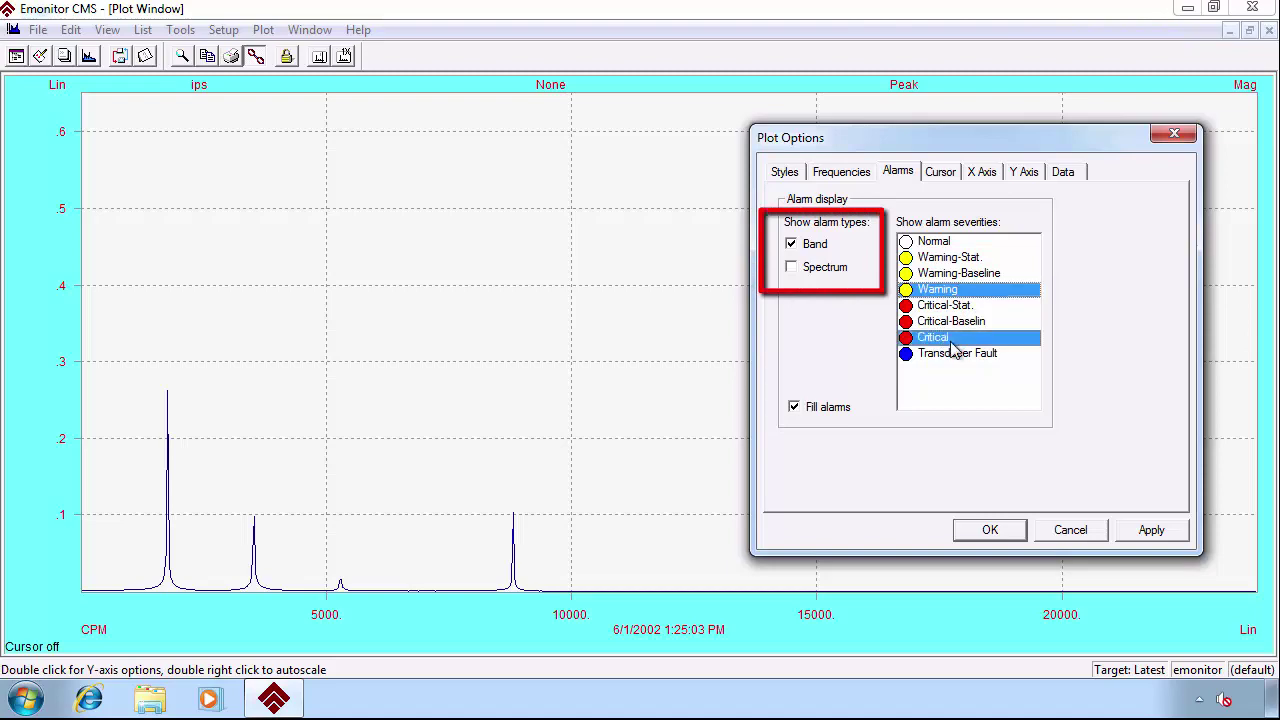
click(1145, 535)
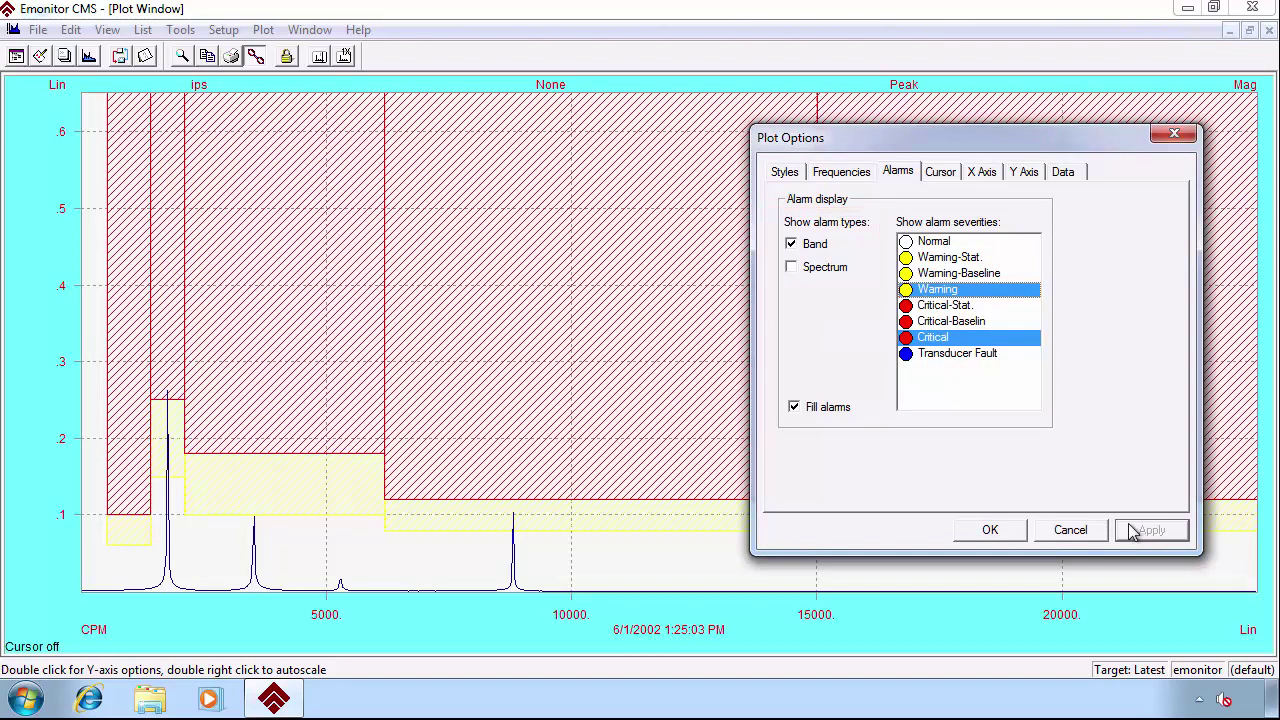
- Try spectrum-type alarms instead, showing Warning-Stat. and Warning-Baseline envelopes on the plot
click(791, 268)
click(791, 245)
click(945, 274)
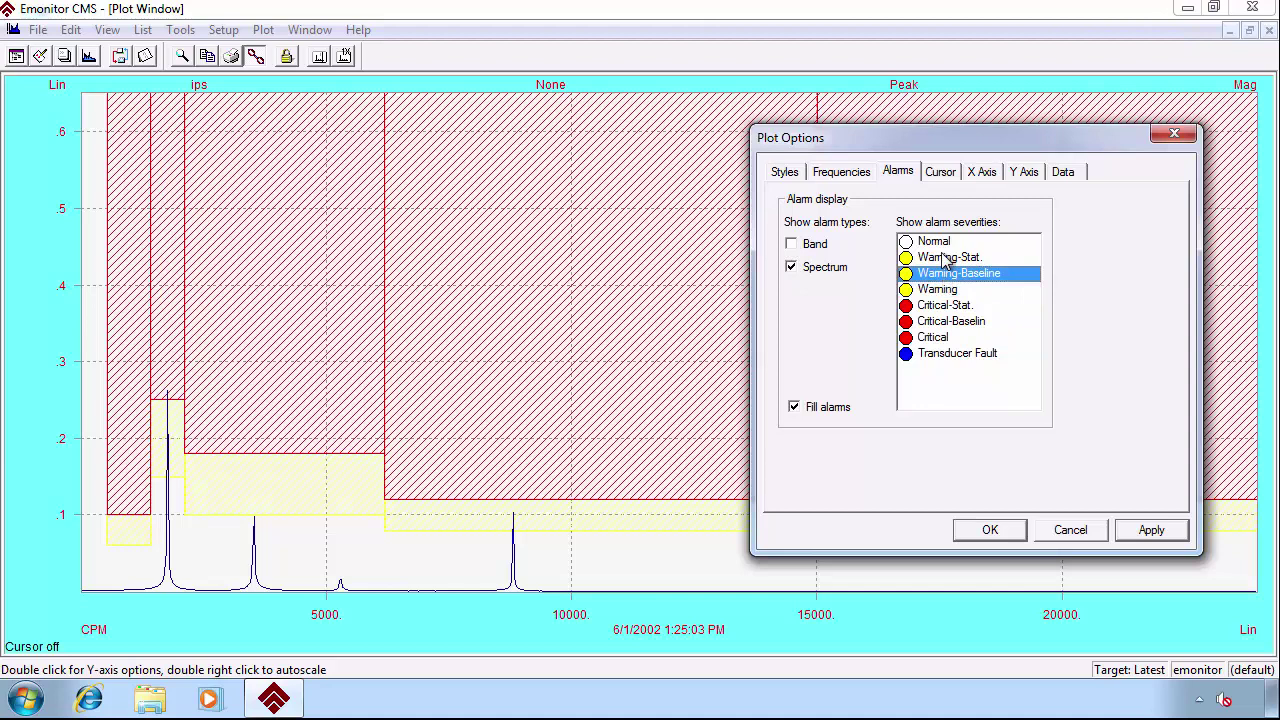
click(945, 258)
ctrl+click(950, 273)
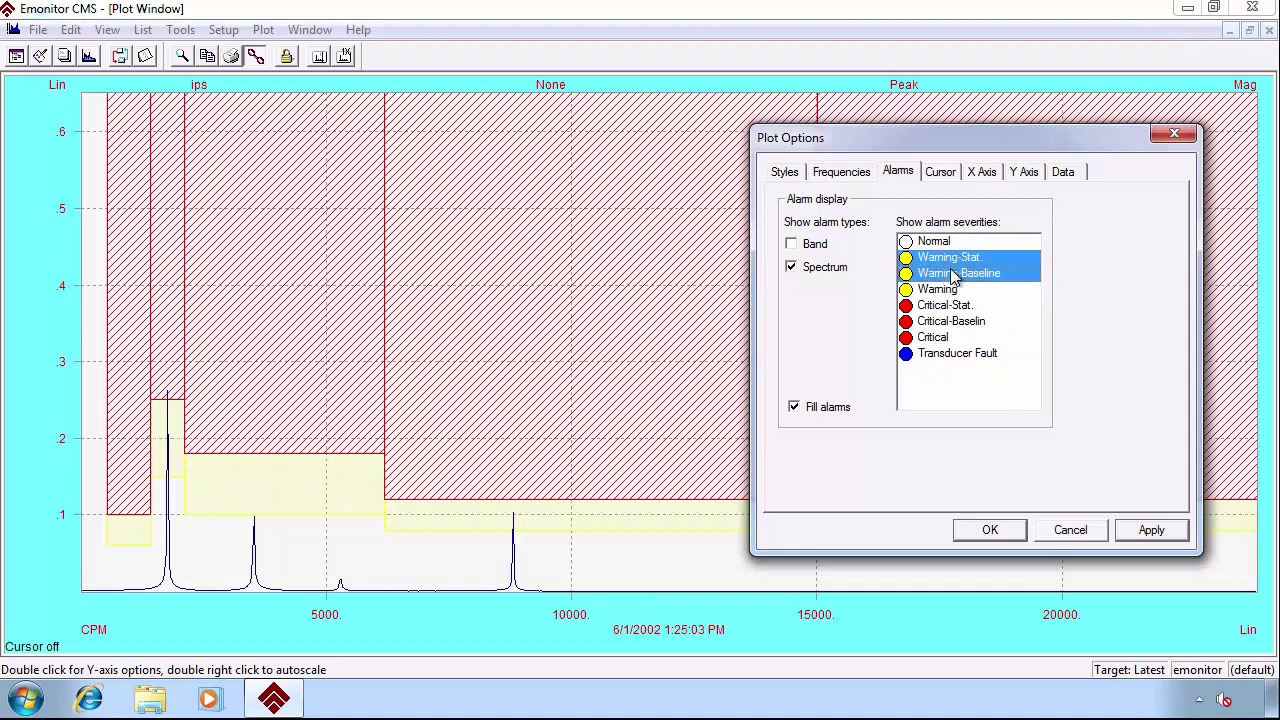
click(1150, 531)
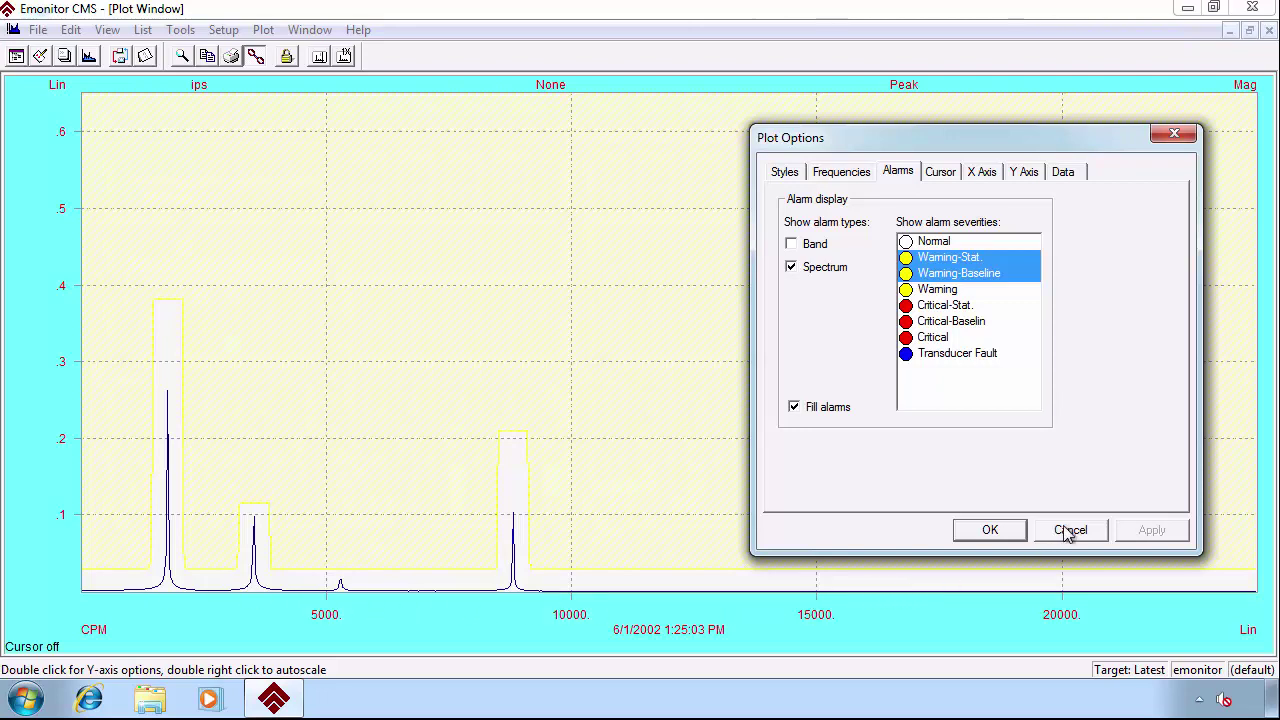
- Switch back to band alarms with Warning and Critical severities and reapply
click(791, 267)
click(791, 243)
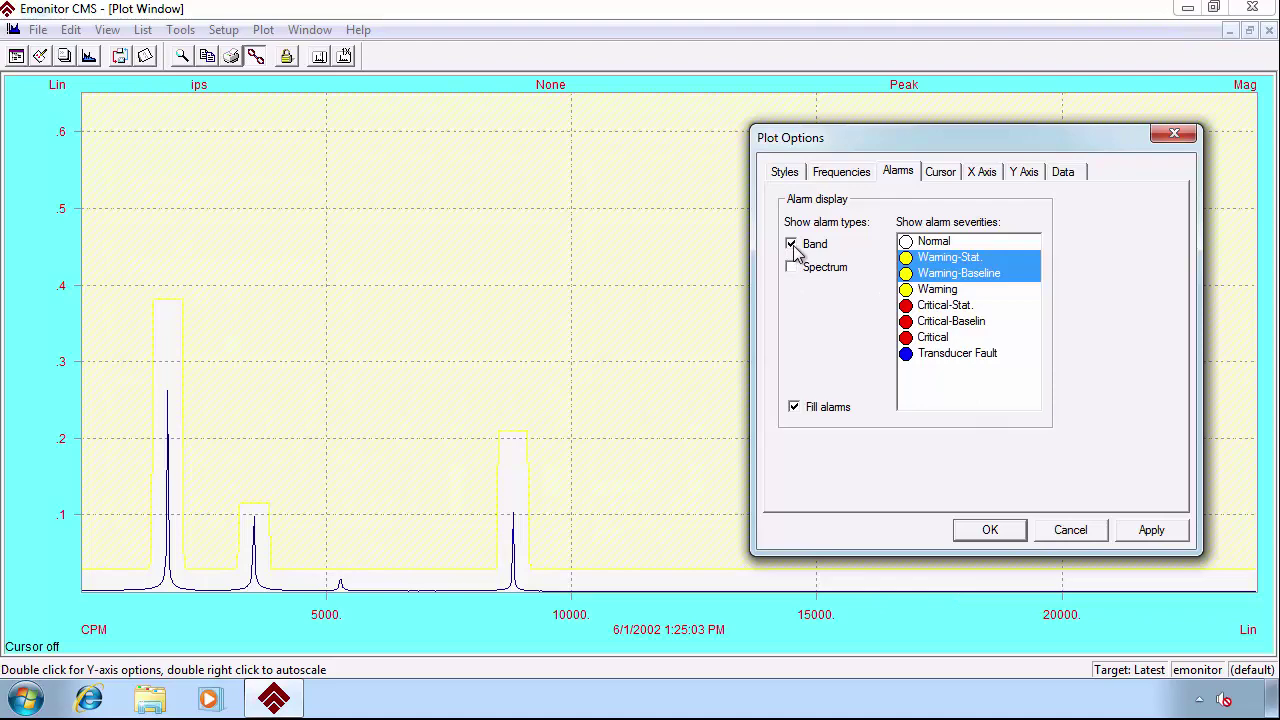
click(942, 290)
click(945, 337)
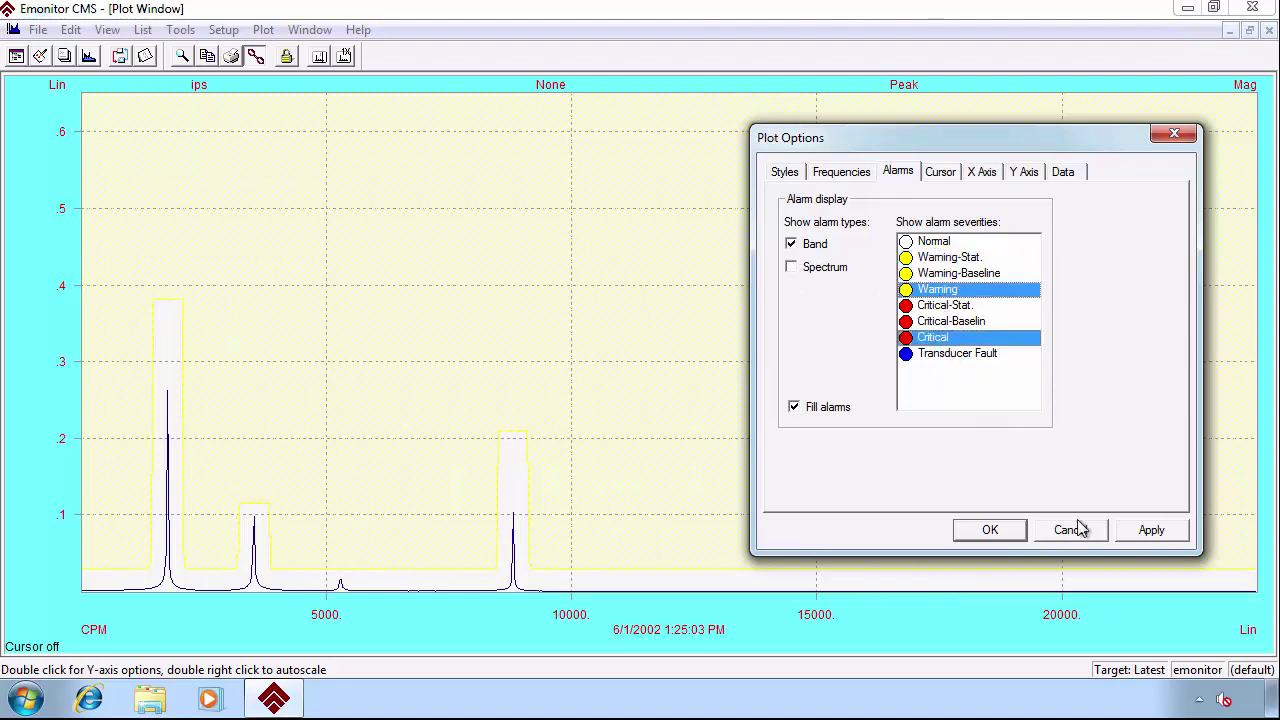
click(1151, 532)
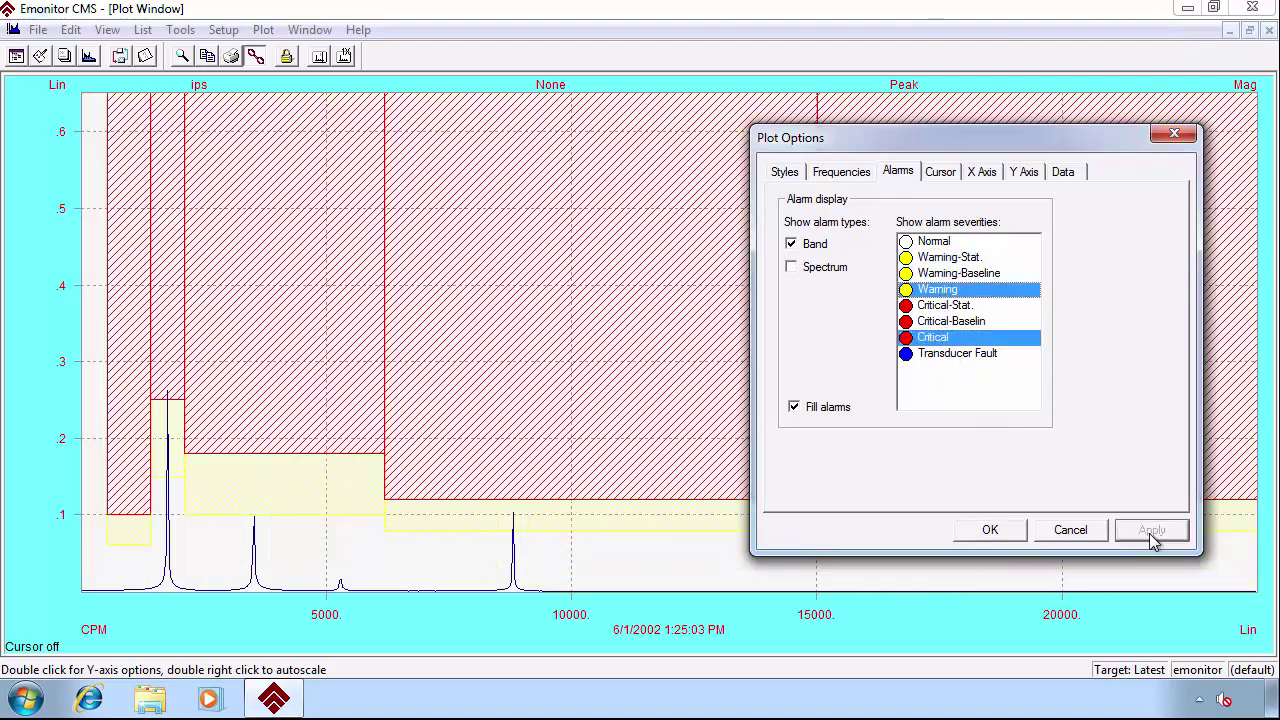
- Confirm Plot Options with OK and close the spectrum Plot Window
click(995, 532)
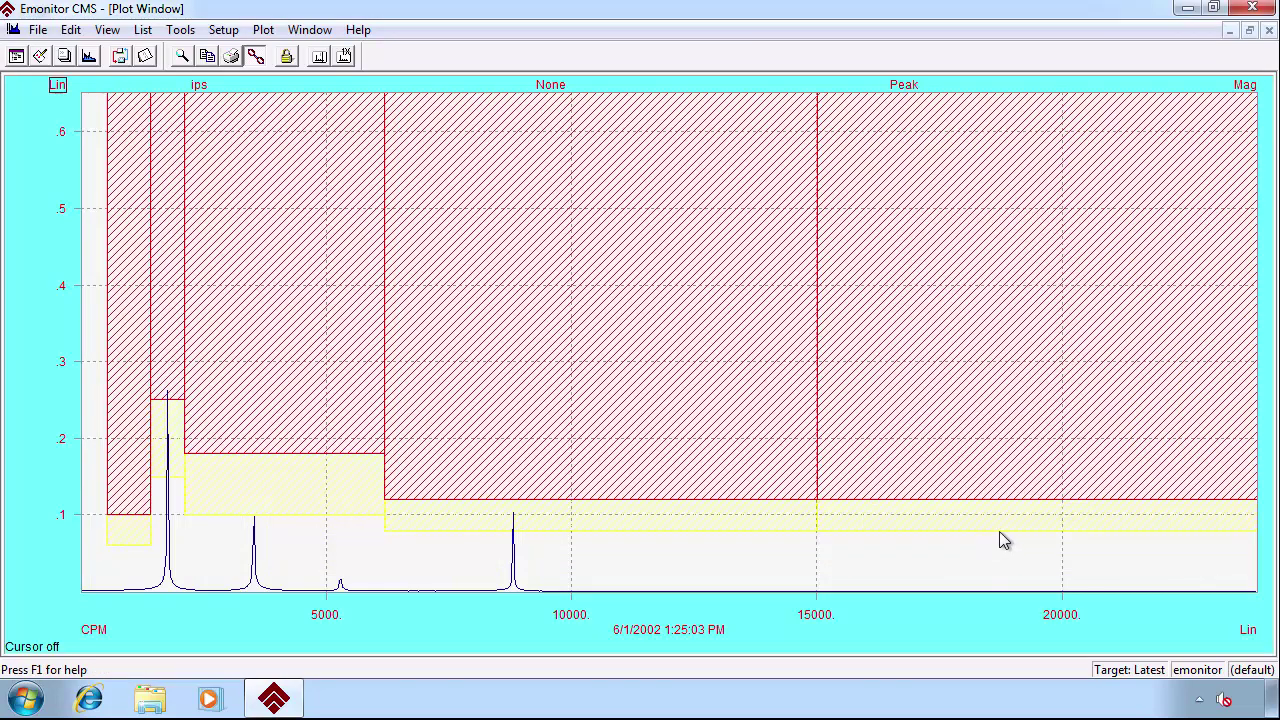
click(263, 30)
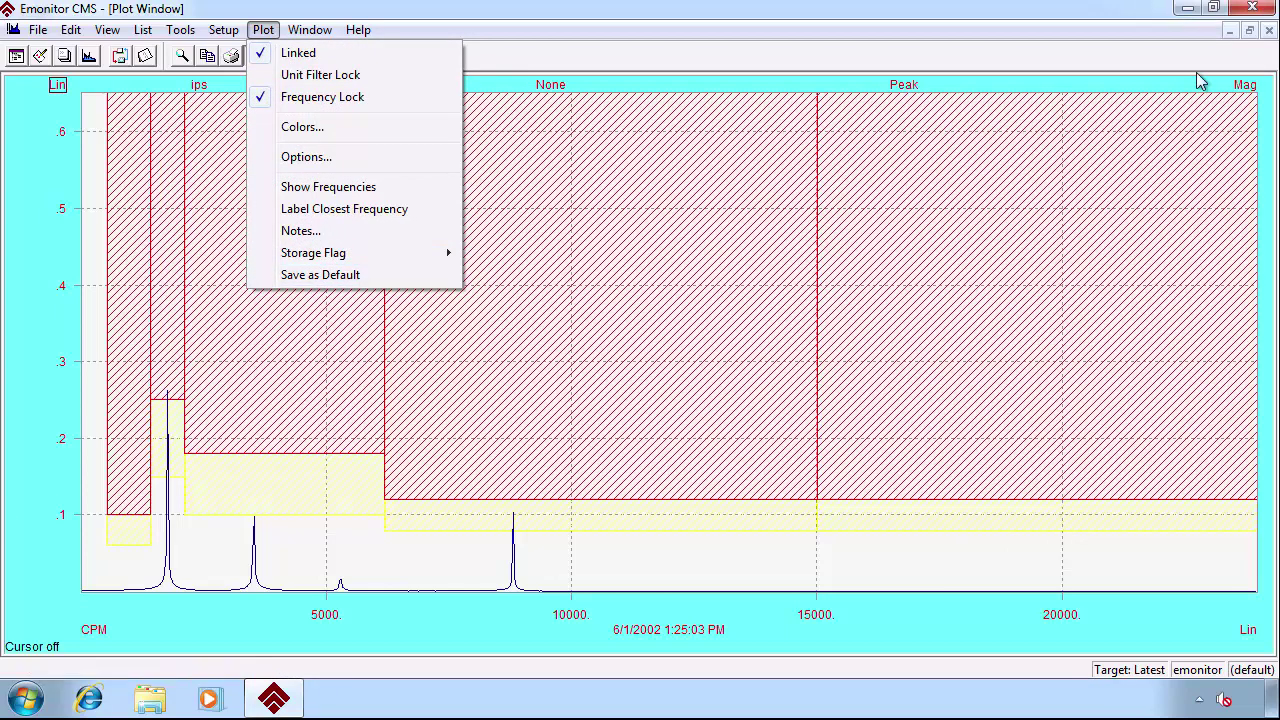
click(1269, 31)
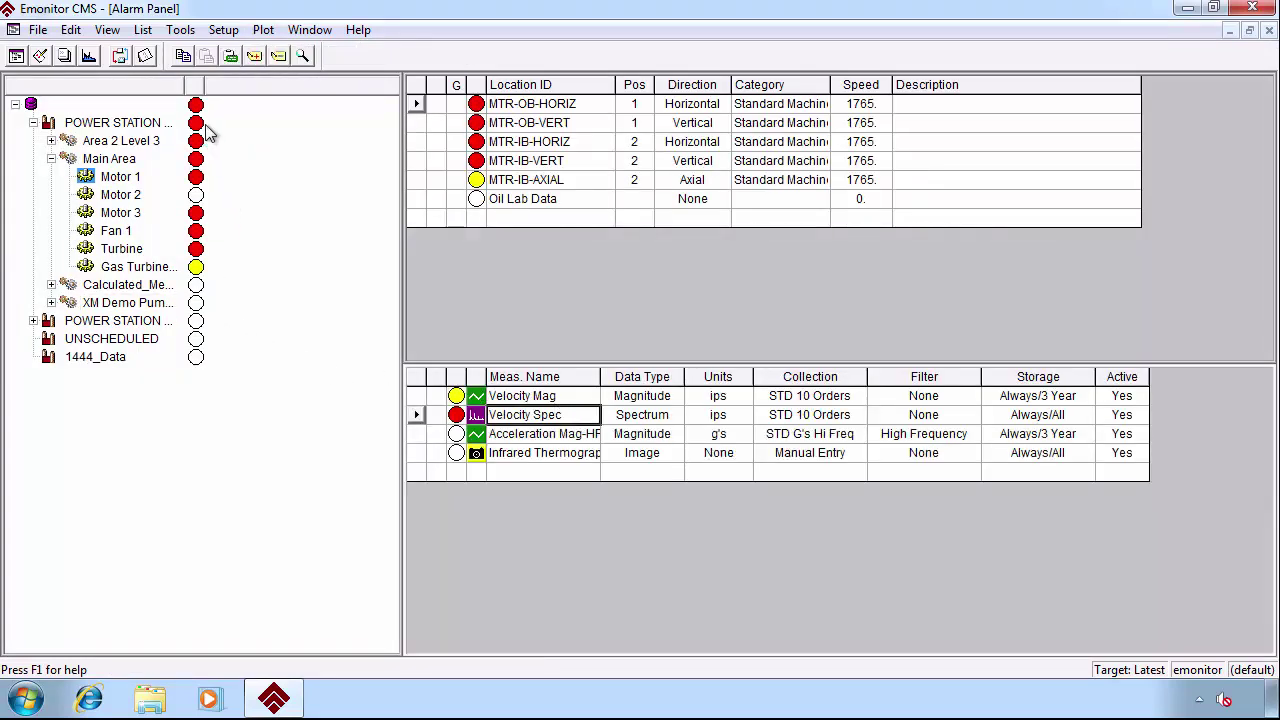
- Switch to View > 3 Alarms and display the Velocity Mag measurement's alarm definitions
click(110, 31)
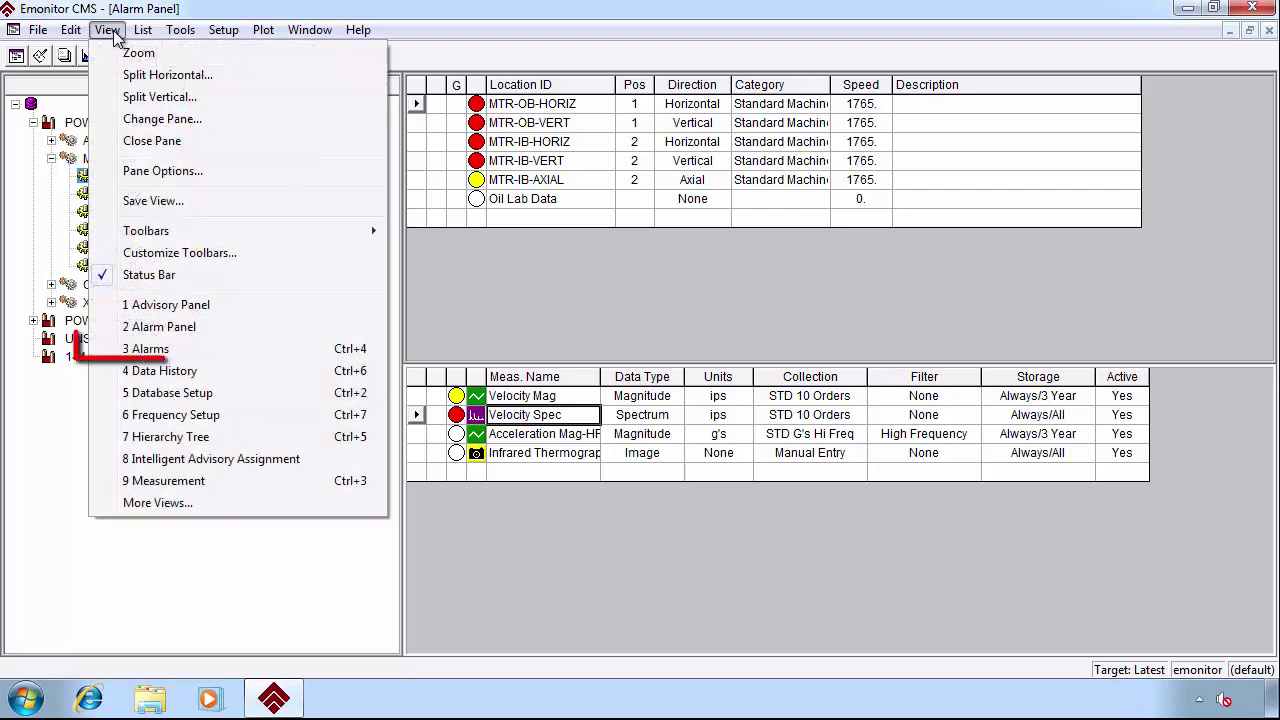
click(184, 352)
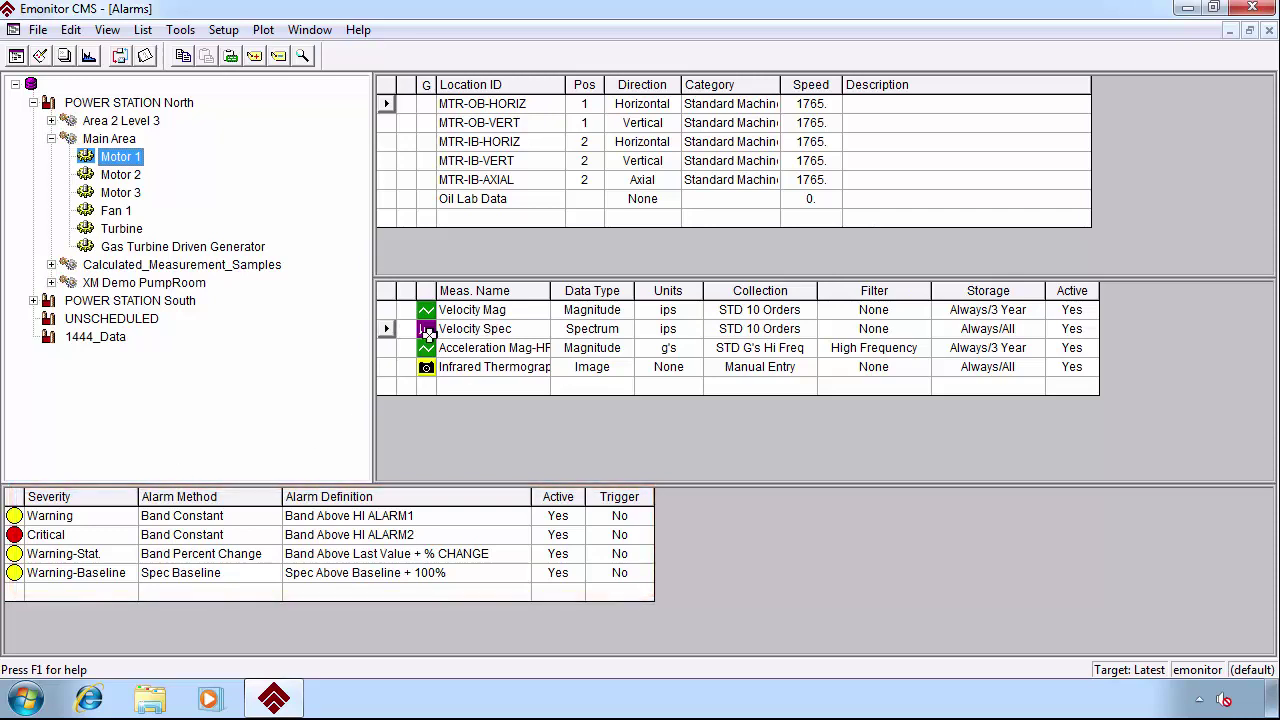
click(468, 330)
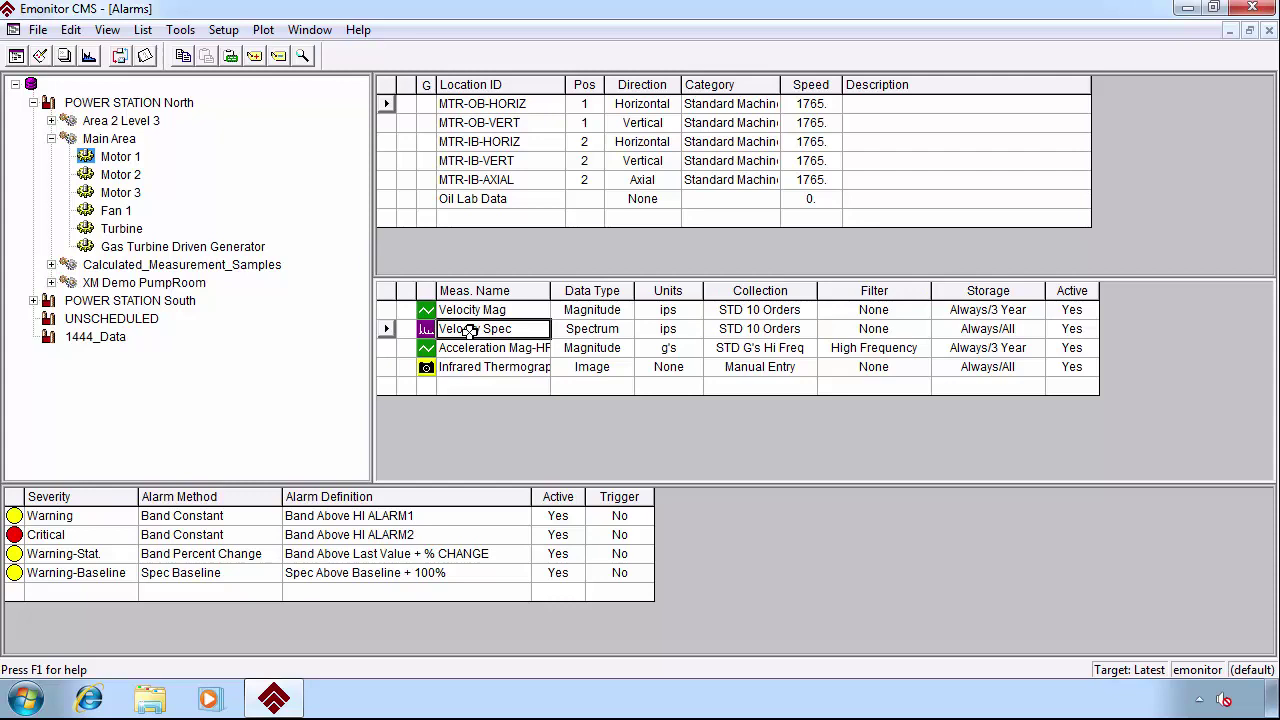
click(490, 310)
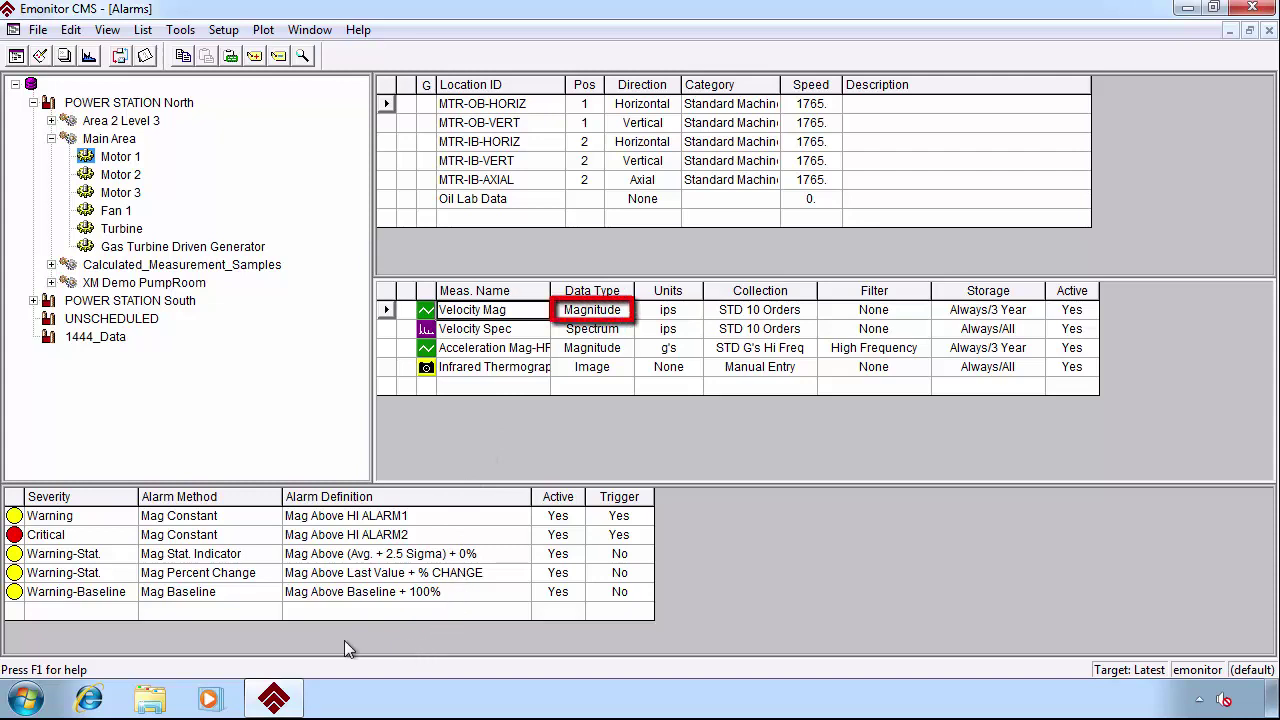
- Enlarge the alarm table and open the Alarm Method dropdown for a new sixth alarm row
click(210, 611)
mouse_move(487, 486)
mouse_down()
mouse_move(487, 399)
mouse_move(406, 532)
mouse_move(290, 590)
mouse_up()
click(274, 530)
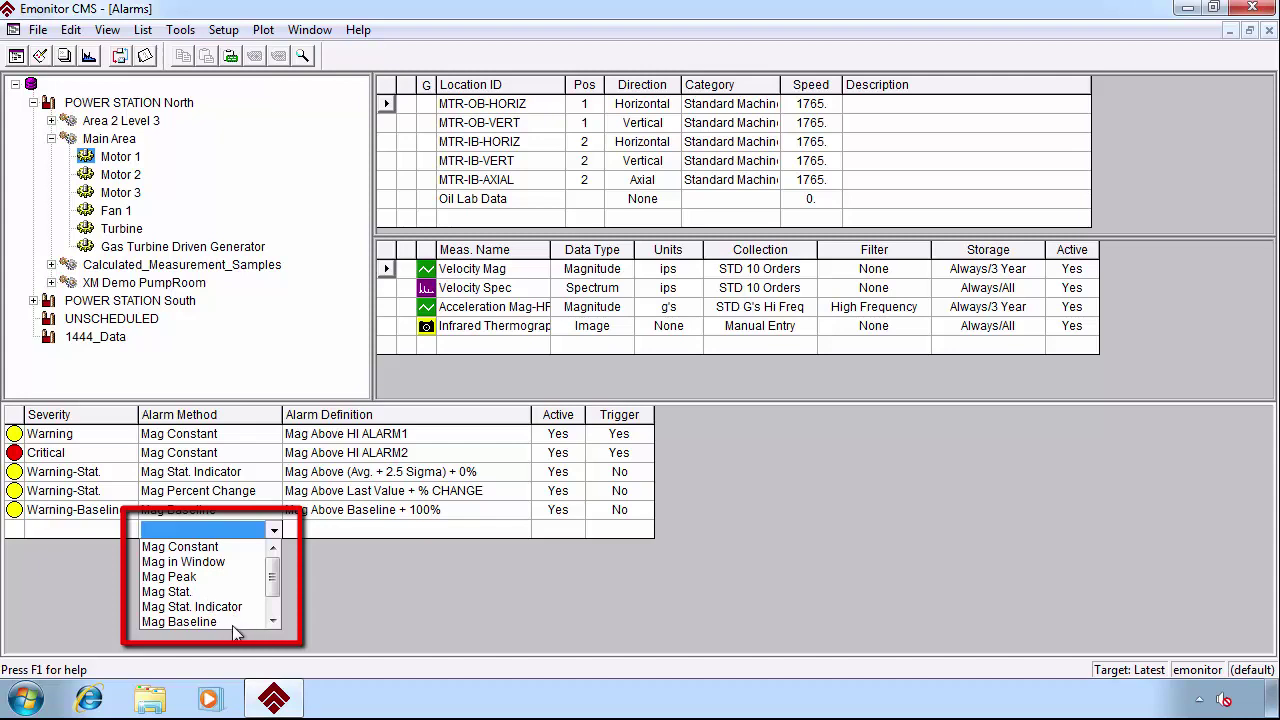
key(Escape)
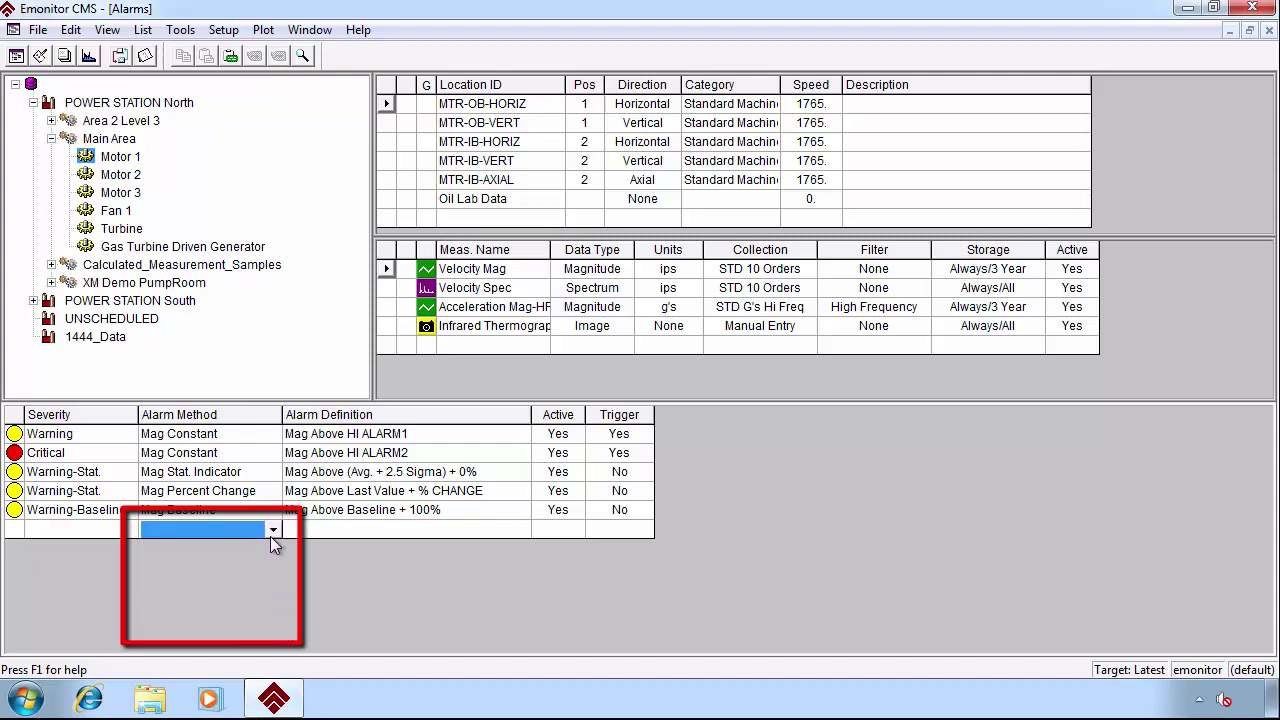
click(273, 531)
drag(270, 565, 269, 612)
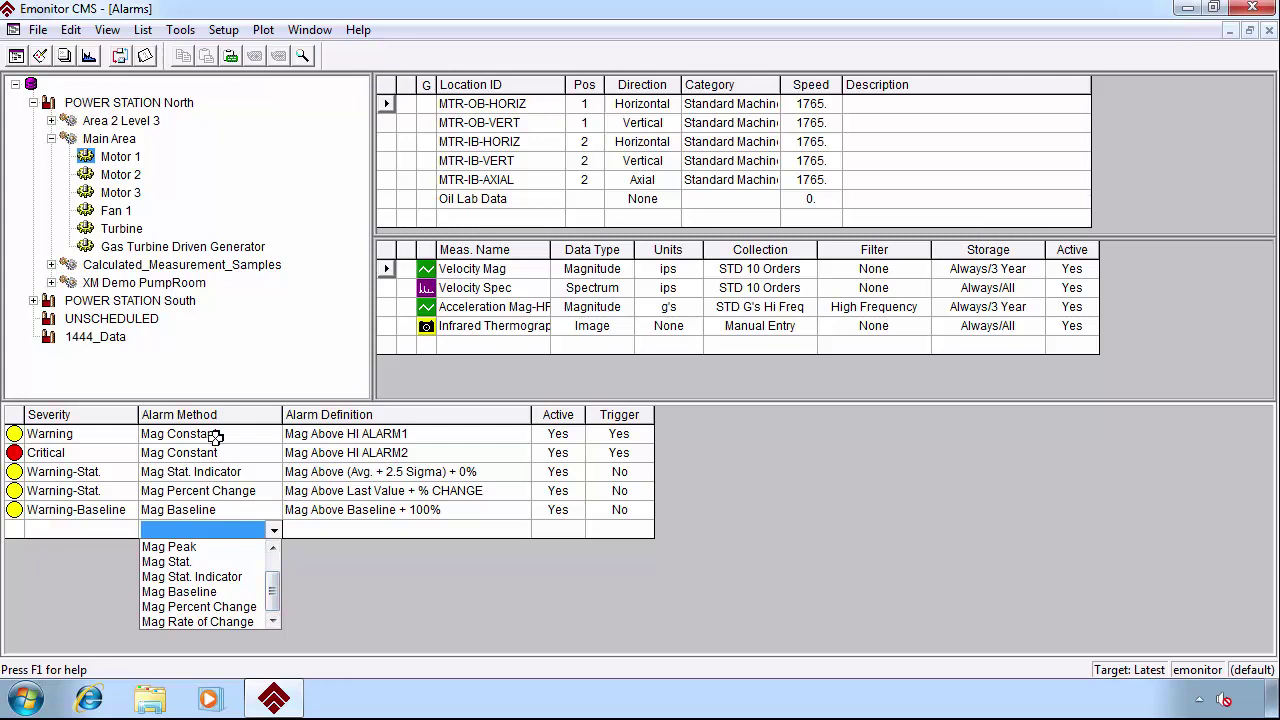
- Keep the Warning alarm as Mag Above HI ALARM1 instead of a fixed .25 constant
click(453, 433)
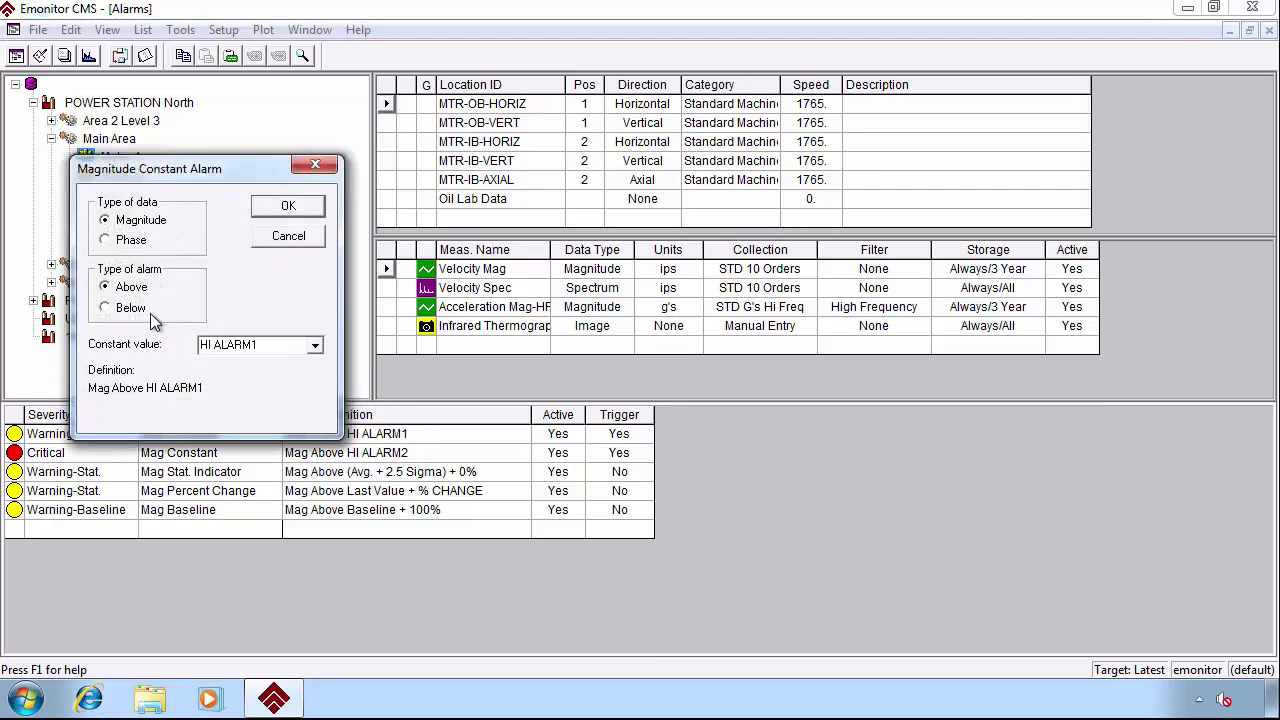
click(262, 350)
text(.25)
click(316, 344)
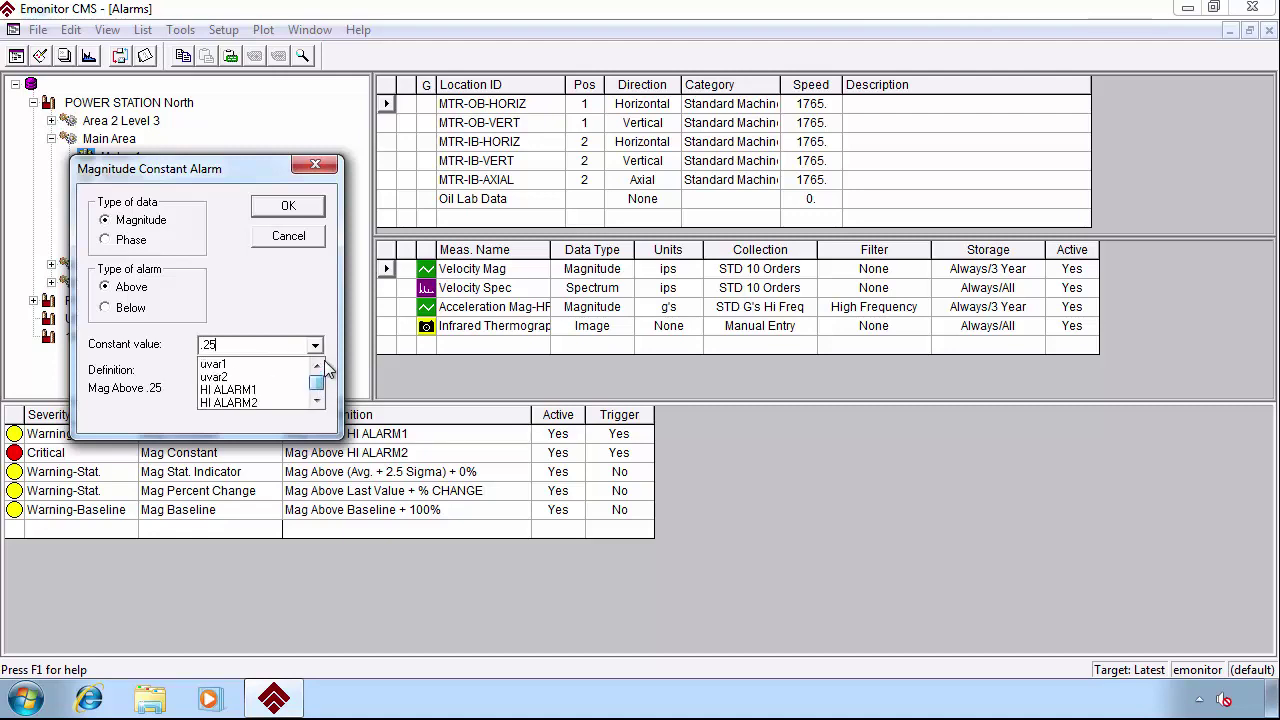
click(245, 389)
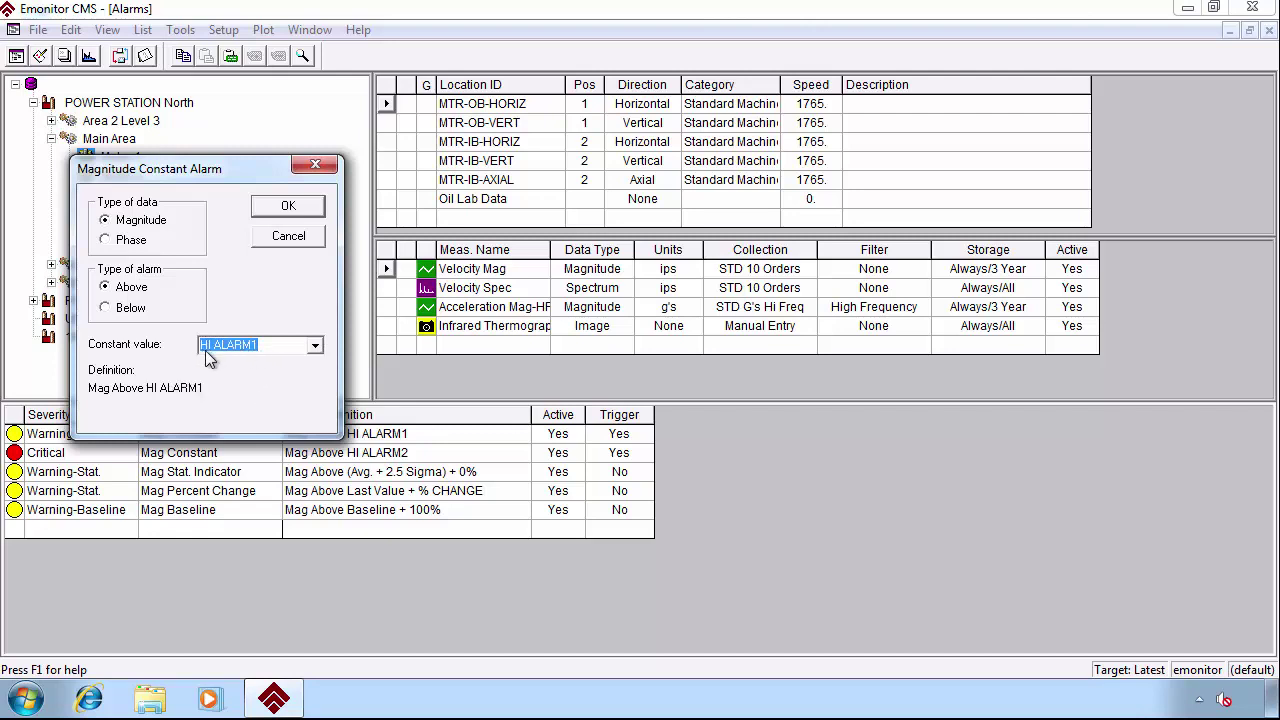
click(288, 207)
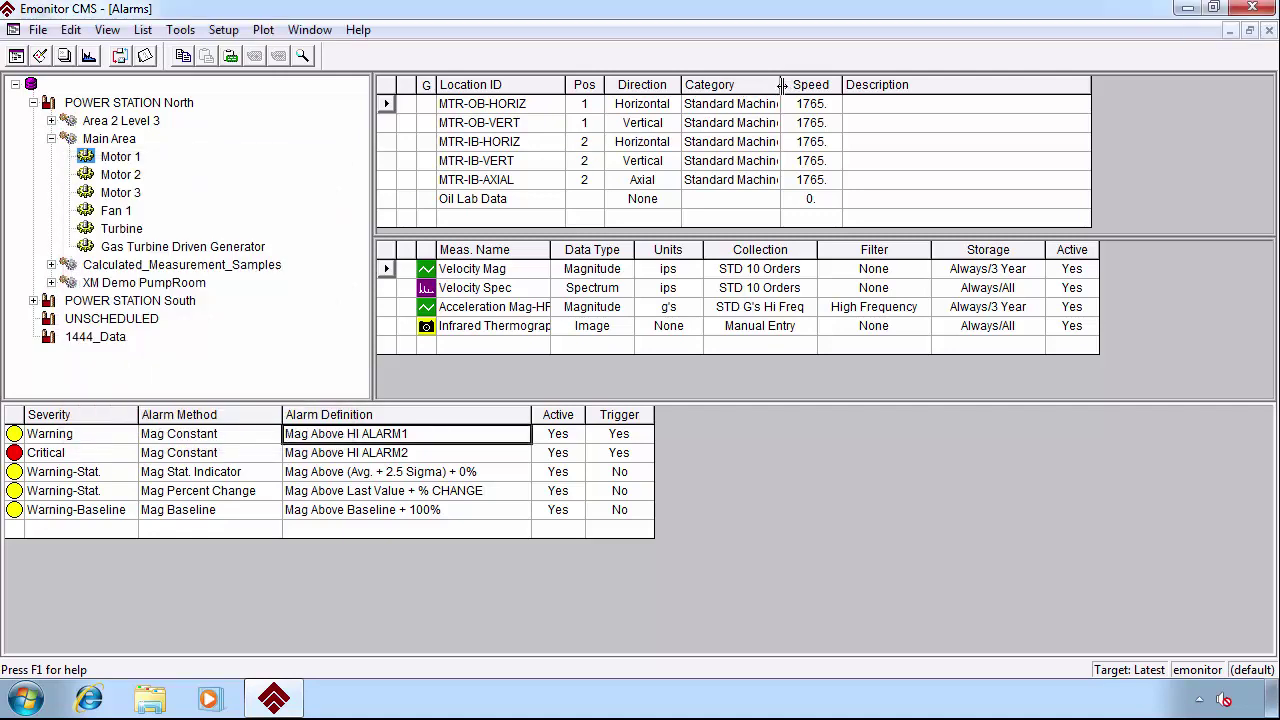
- Widen the Category column and review the STD 10 Orders collection settings without changes
drag(784, 84, 849, 85)
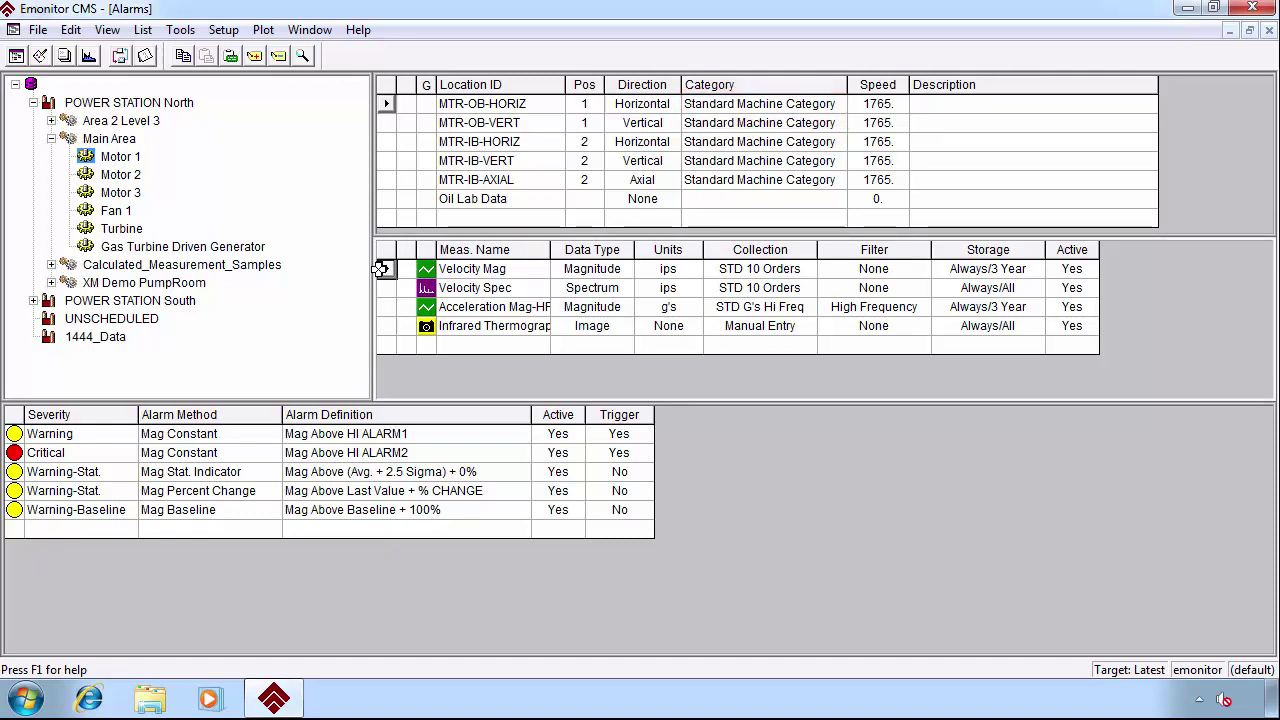
right_click(768, 270)
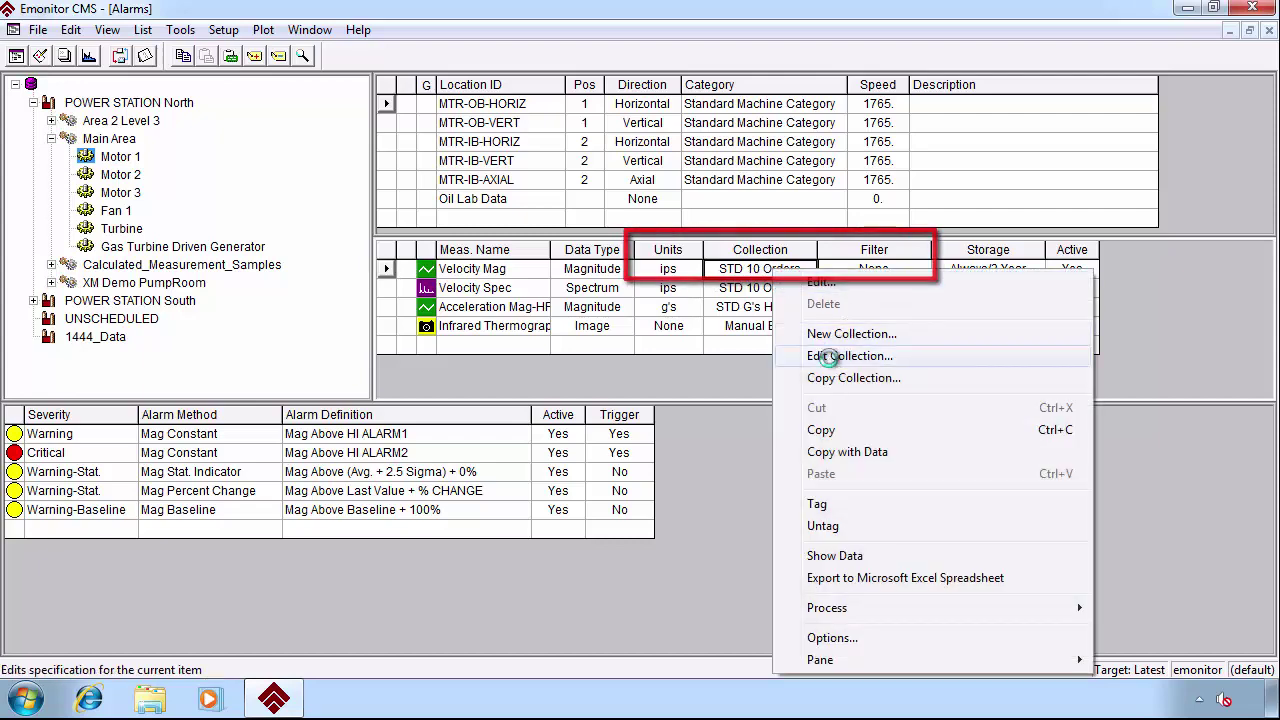
click(828, 358)
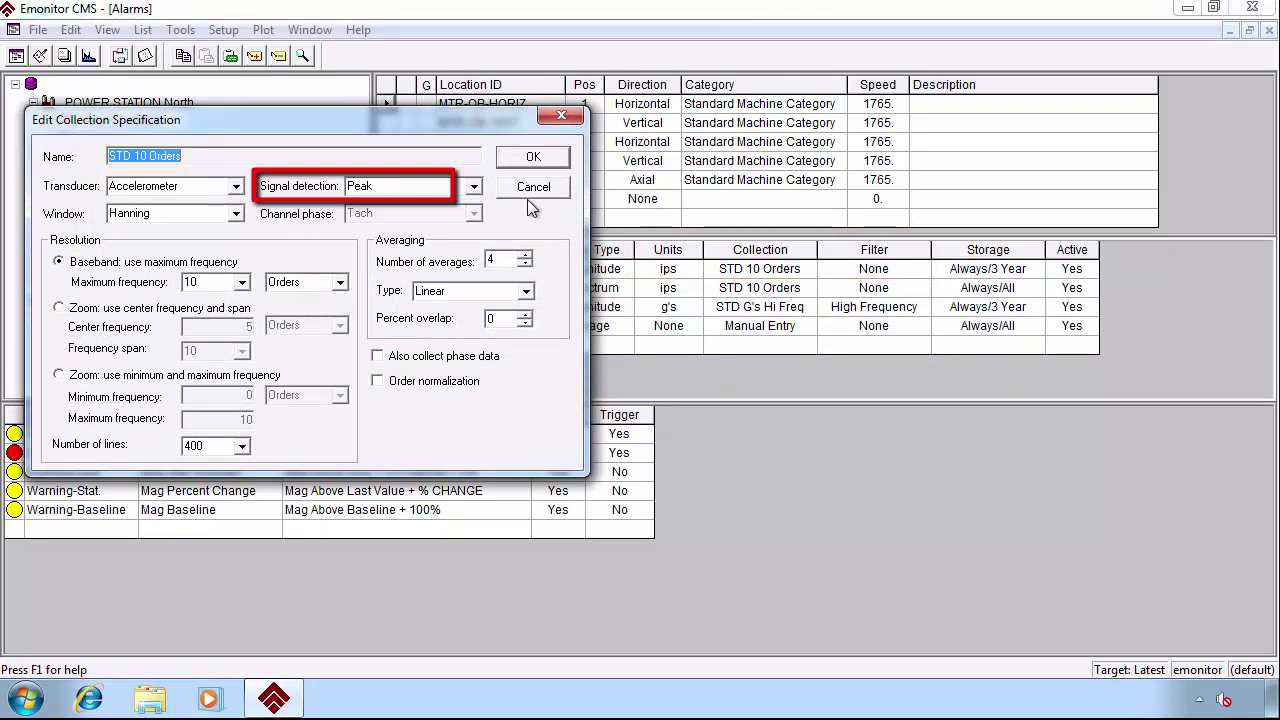
click(561, 190)
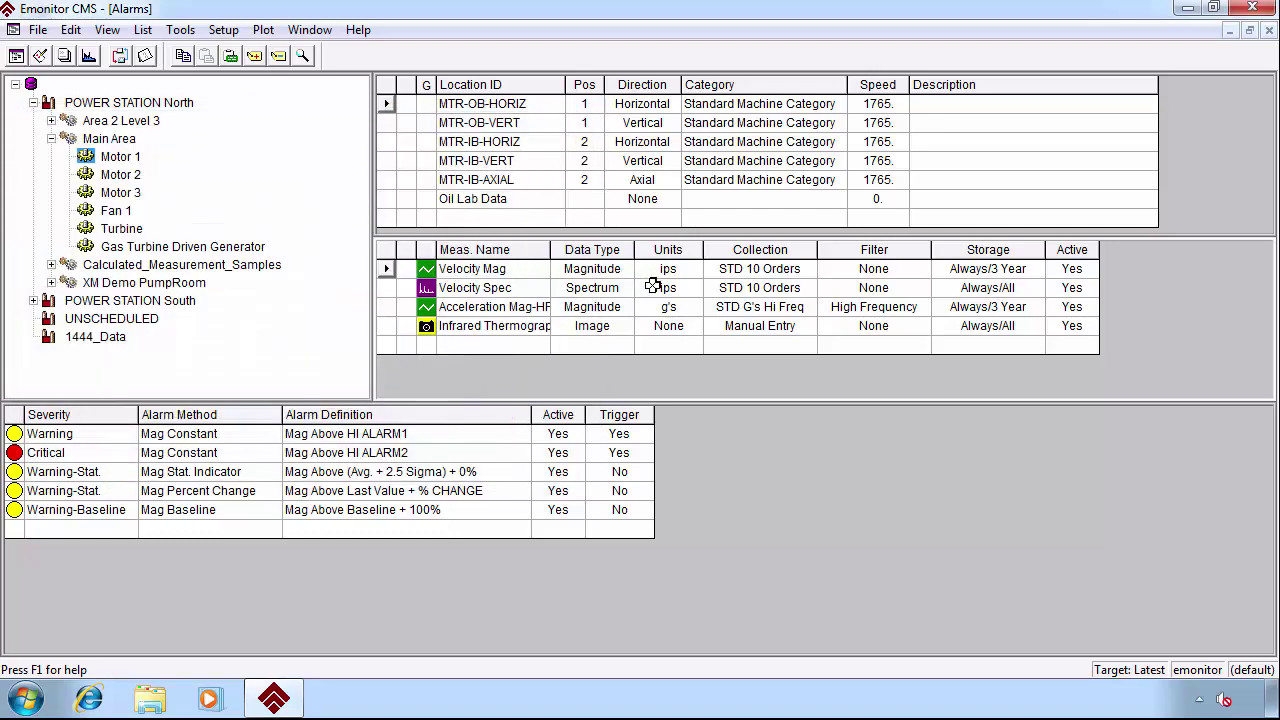
- Edit the Standard Machine Category and step through units to the ips alarm values
right_click(752, 103)
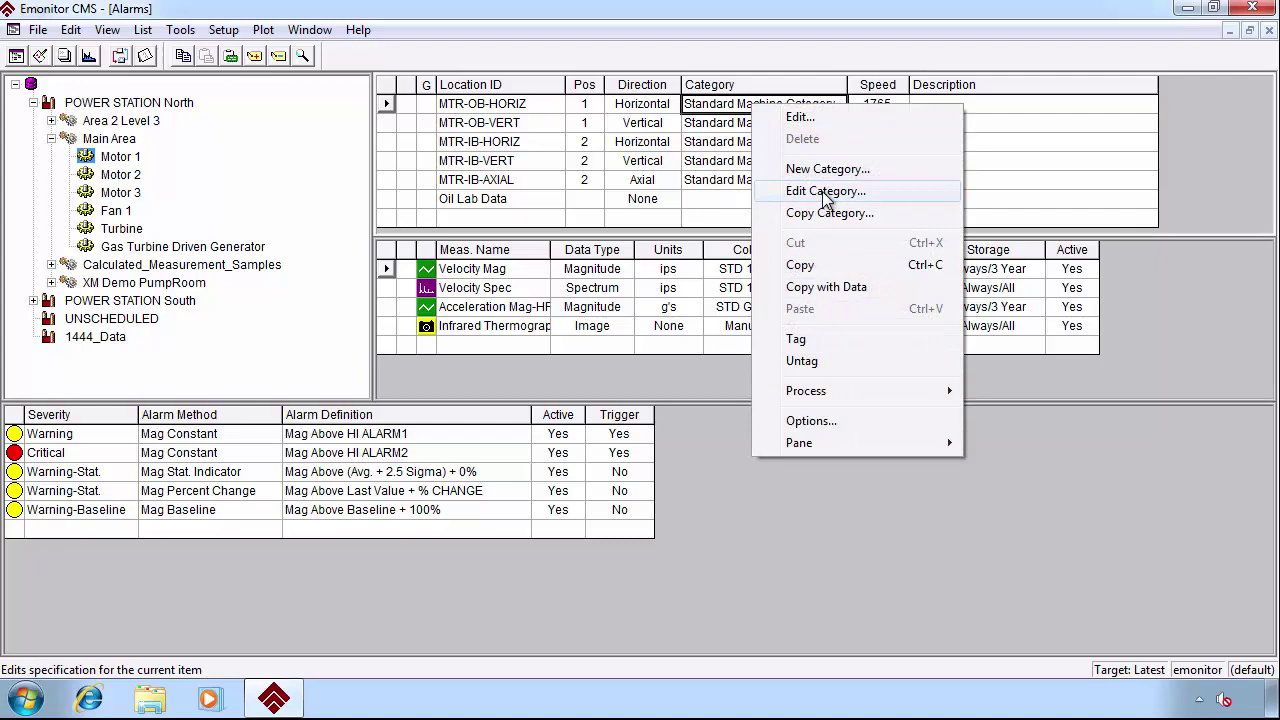
click(823, 194)
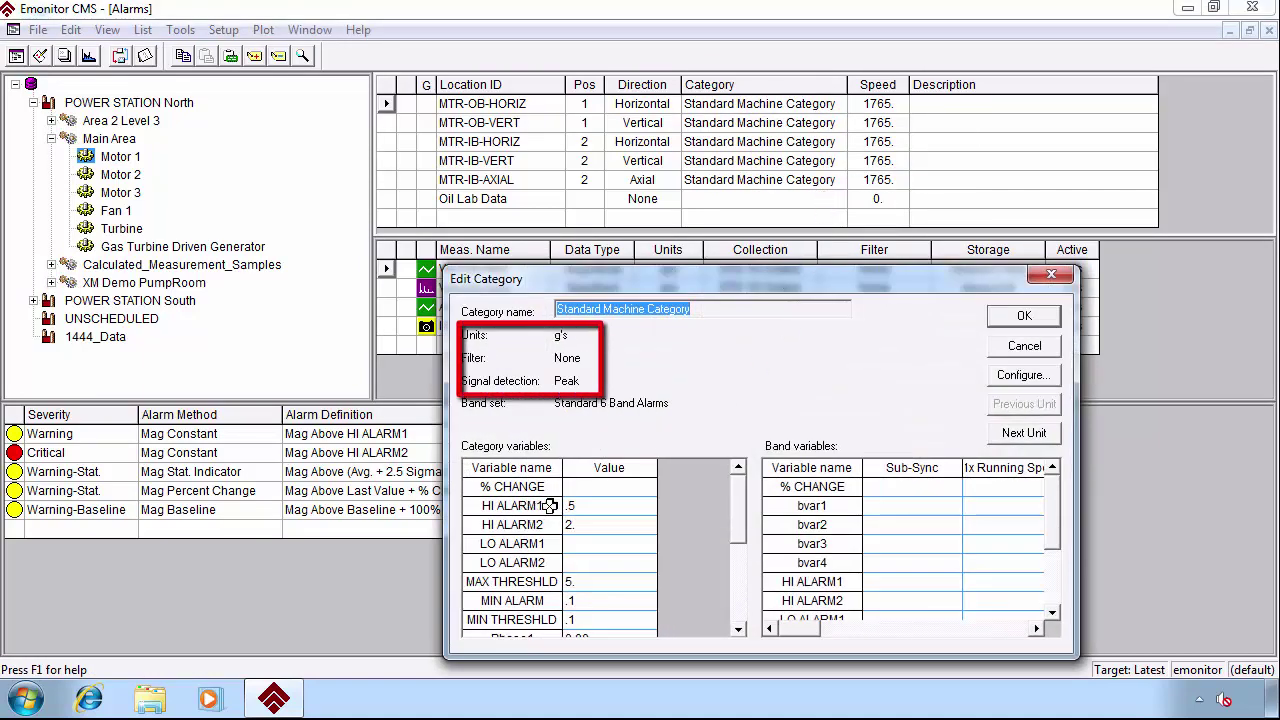
click(590, 507)
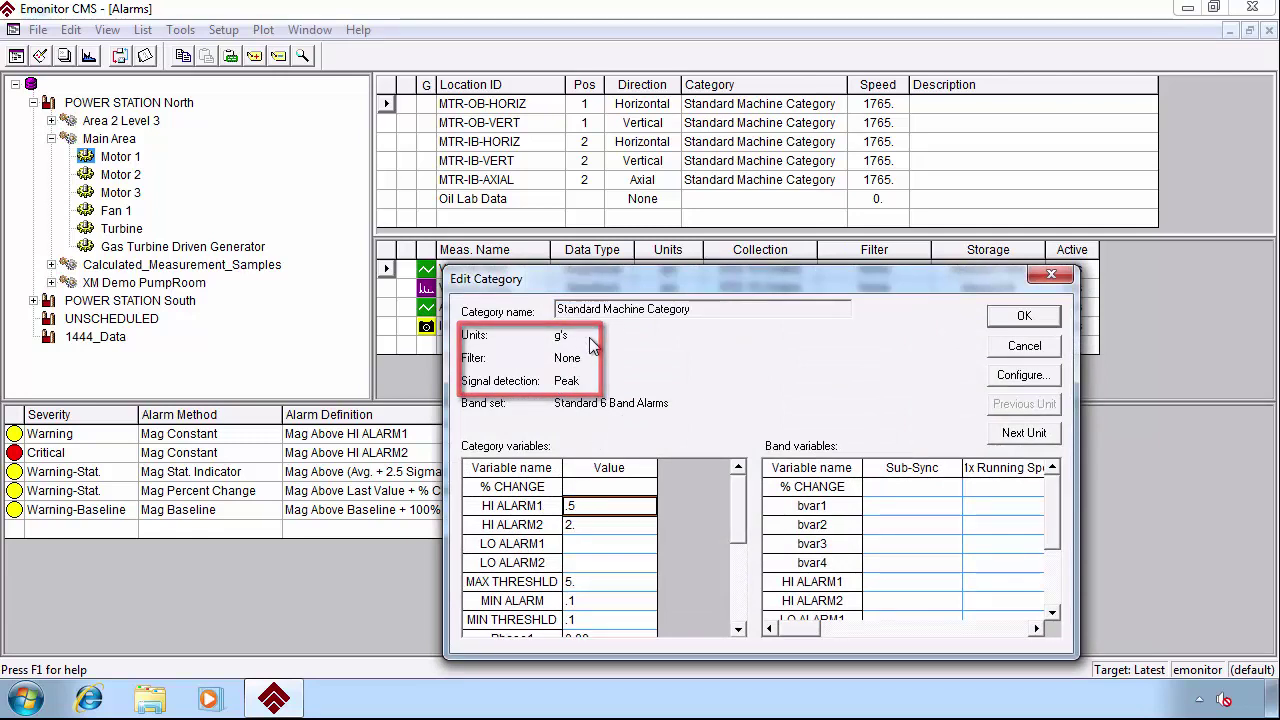
click(1020, 435)
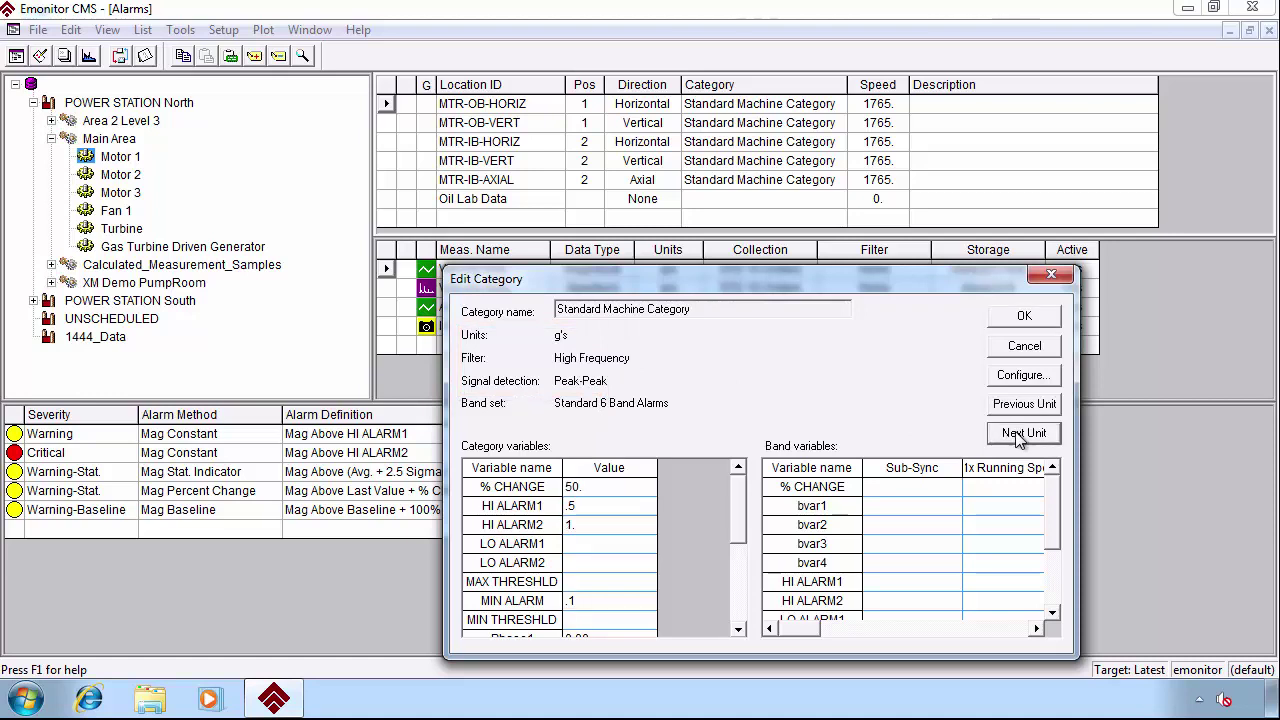
click(1020, 435)
click(1020, 435)
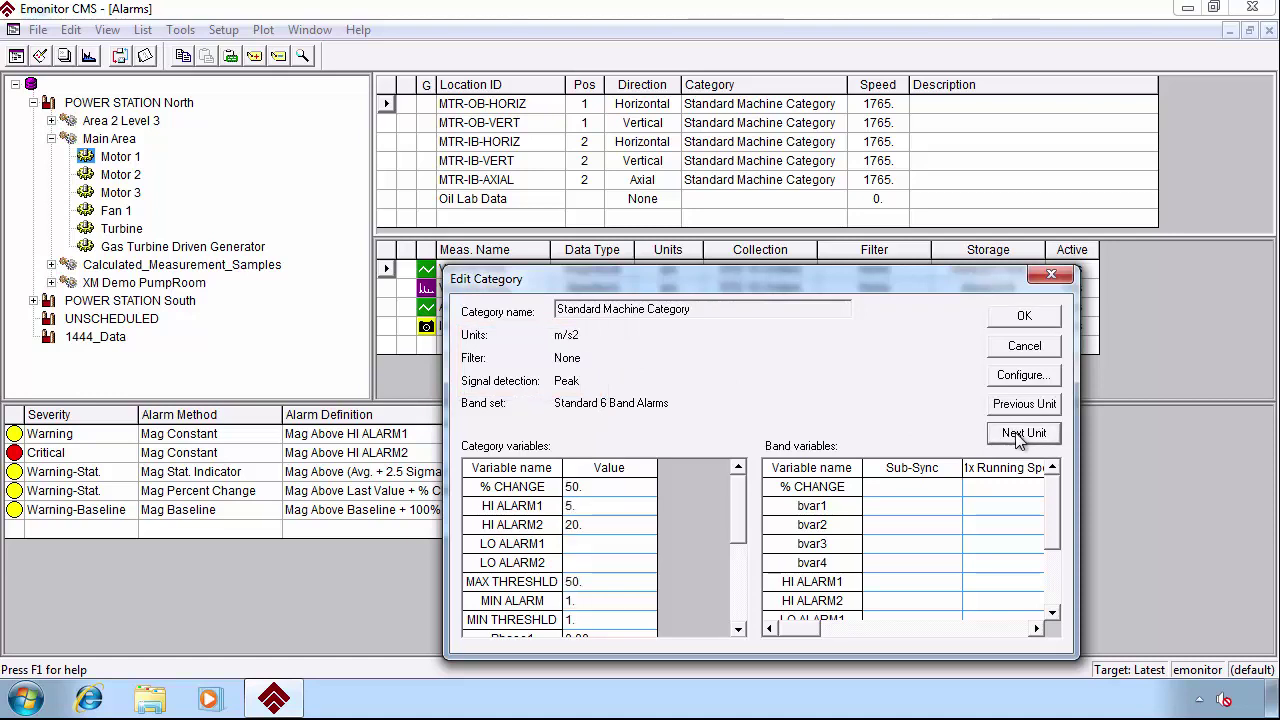
click(1020, 435)
click(1018, 435)
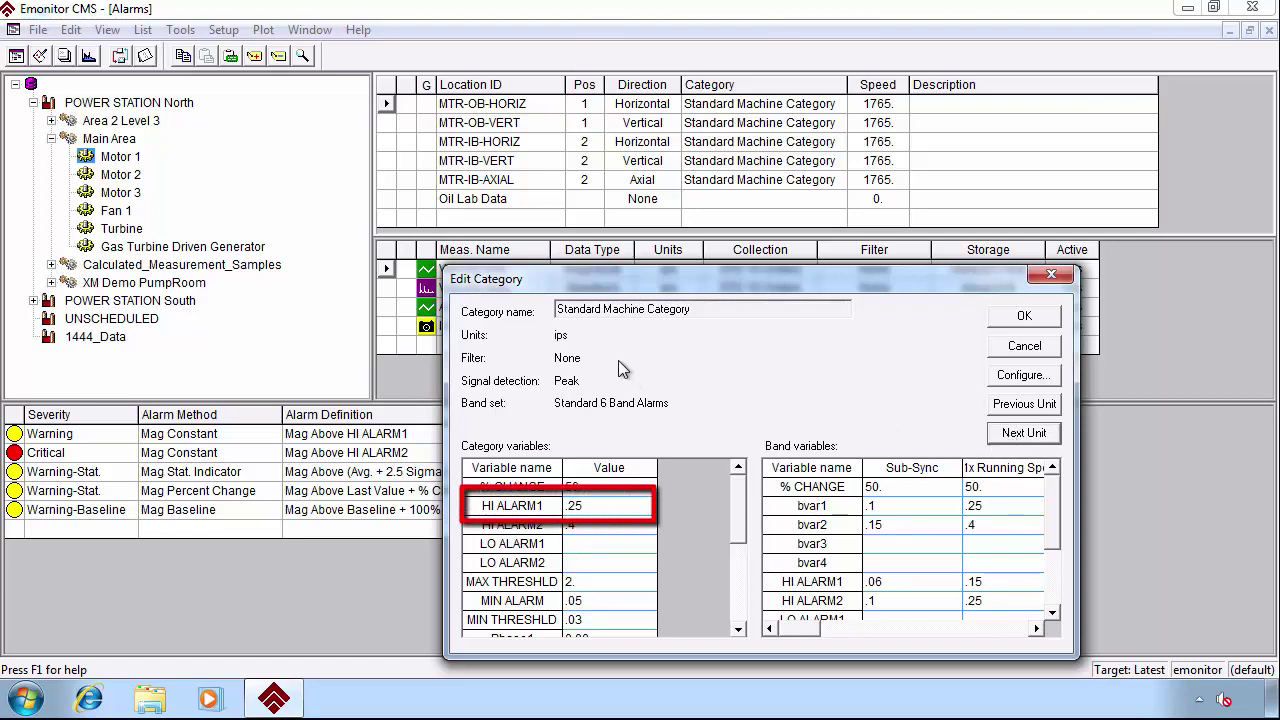
- Change the HI ALARM1 value from .25 to .28
click(521, 506)
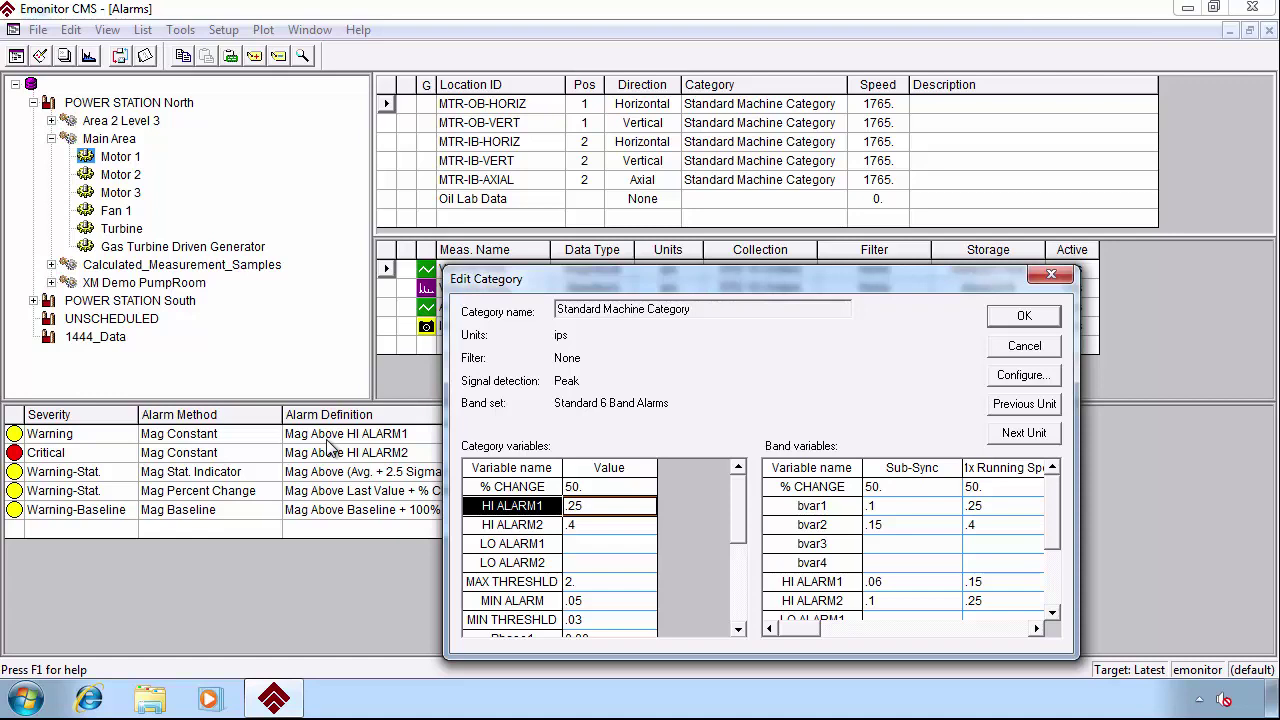
click(613, 503)
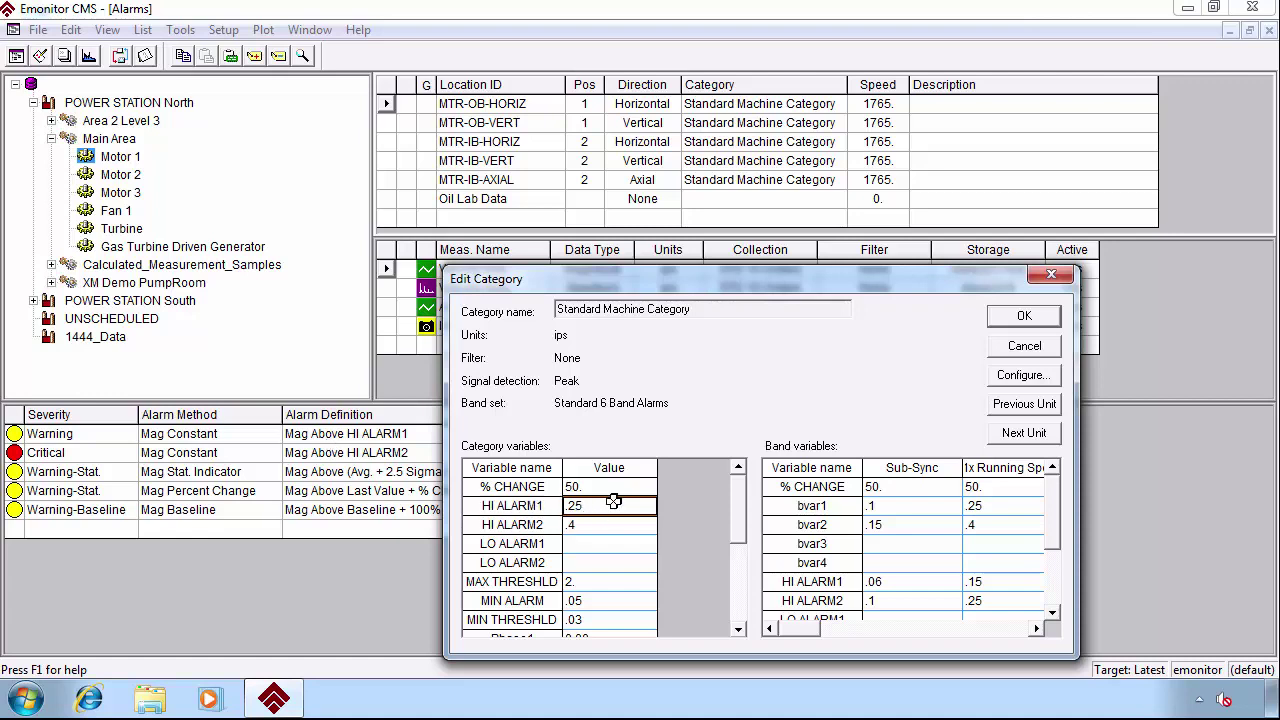
click(613, 503)
key(BackSpace)
key(BackSpace)
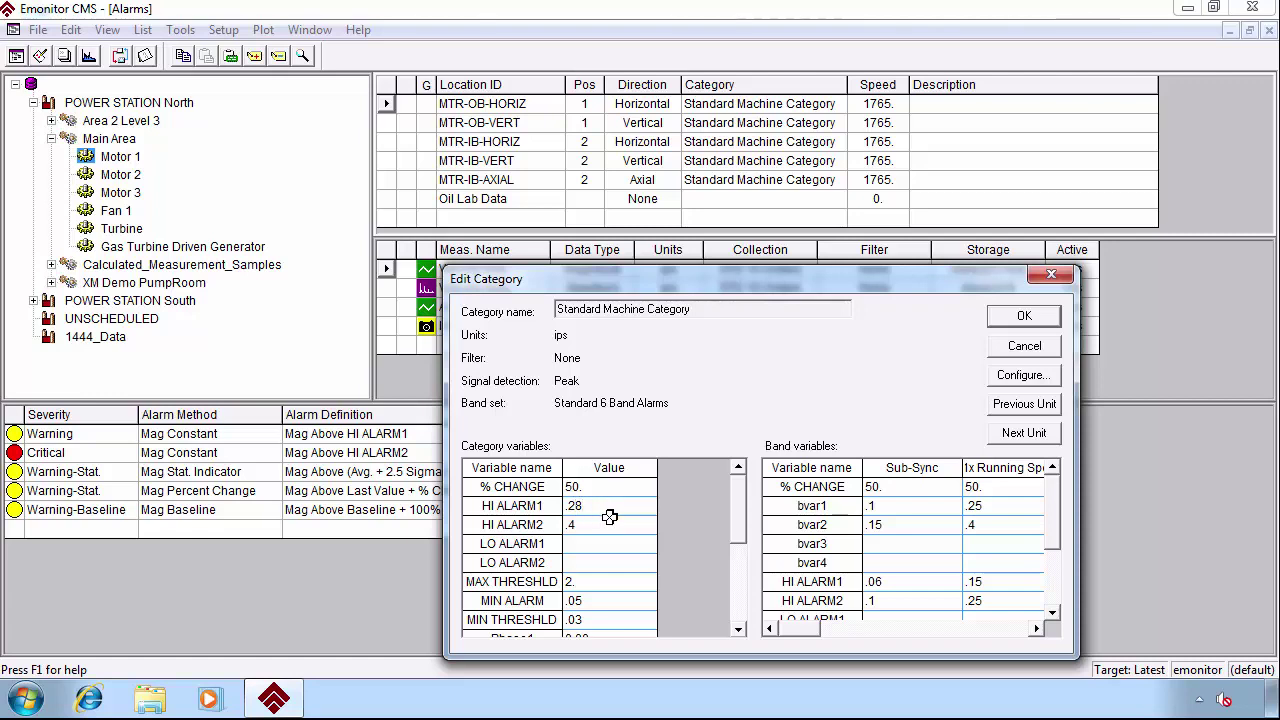
click(529, 508)
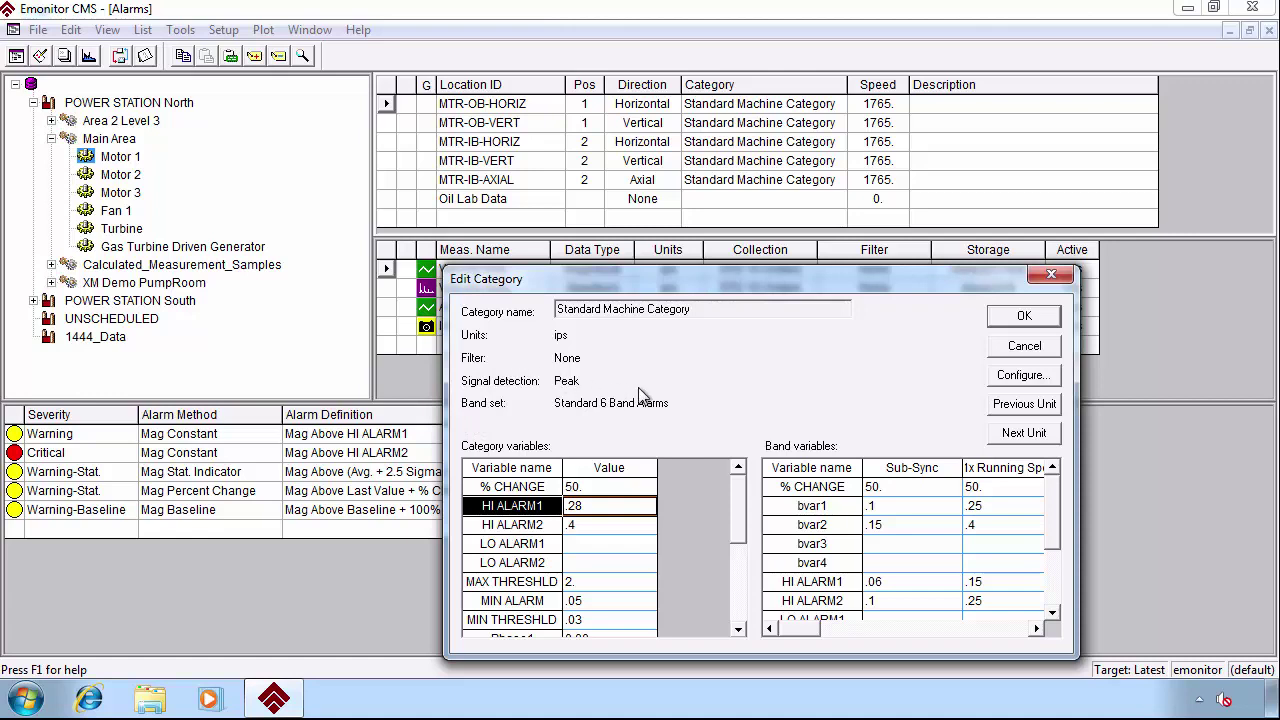
click(1042, 320)
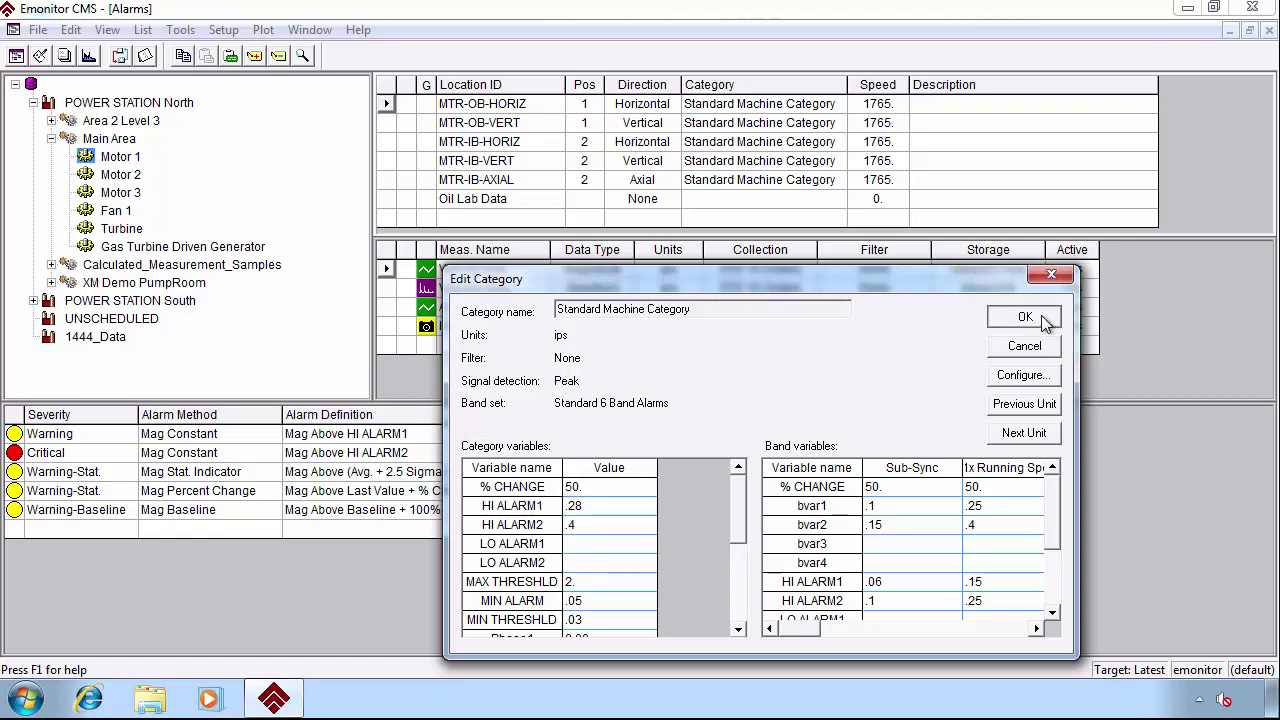
- Save the category, then confirm the Warning-Stat. alarm at Avg. + 2.5 Sigma using all samples
click(1024, 317)
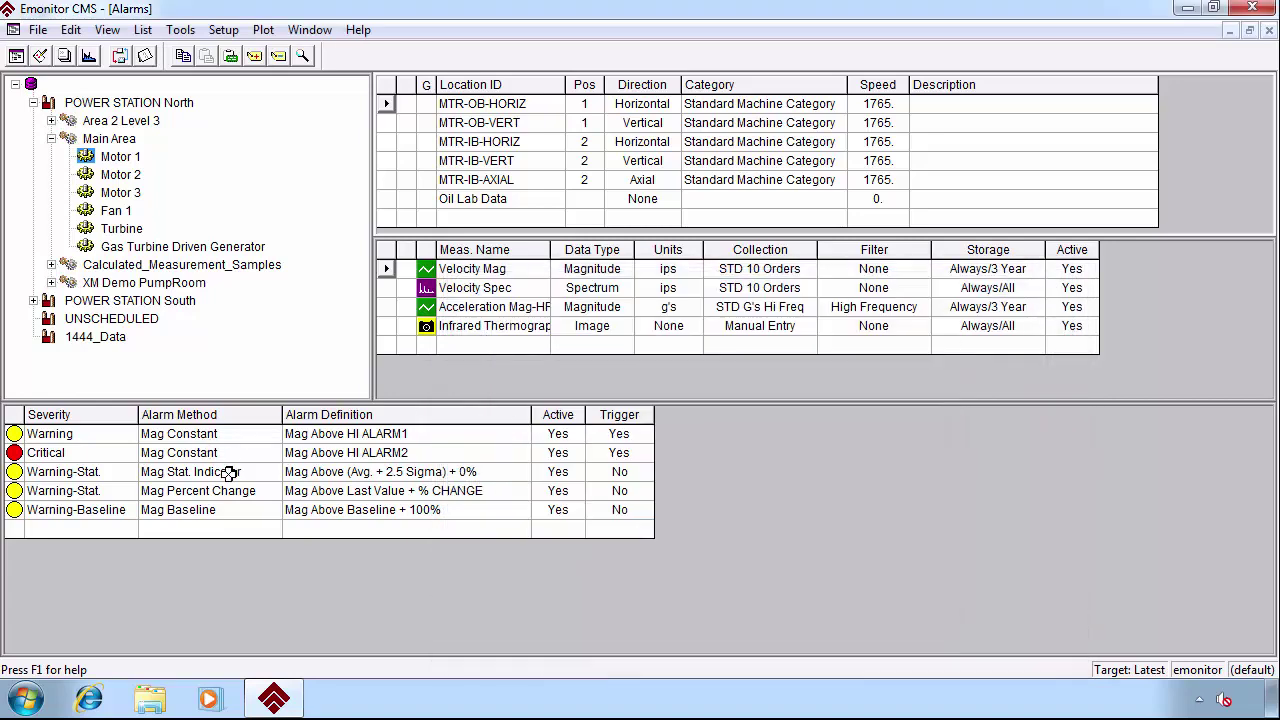
double_click(325, 473)
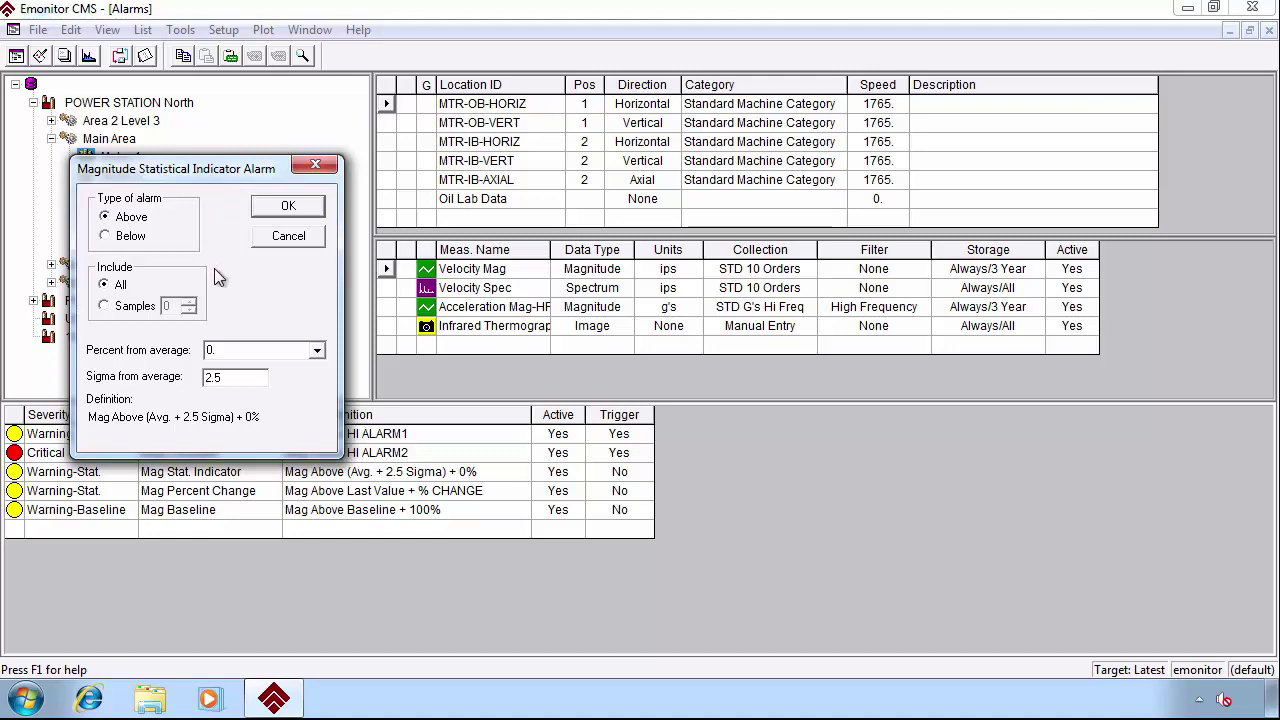
click(319, 352)
click(319, 352)
click(105, 306)
click(112, 285)
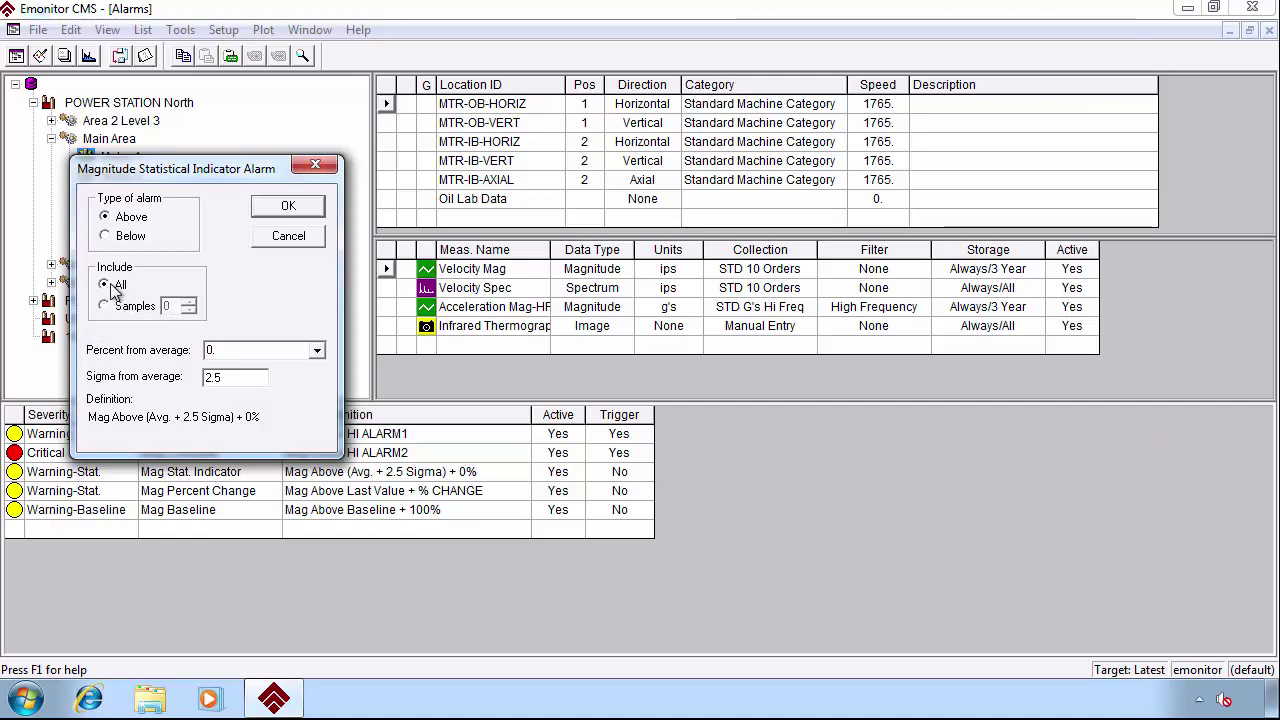
click(288, 207)
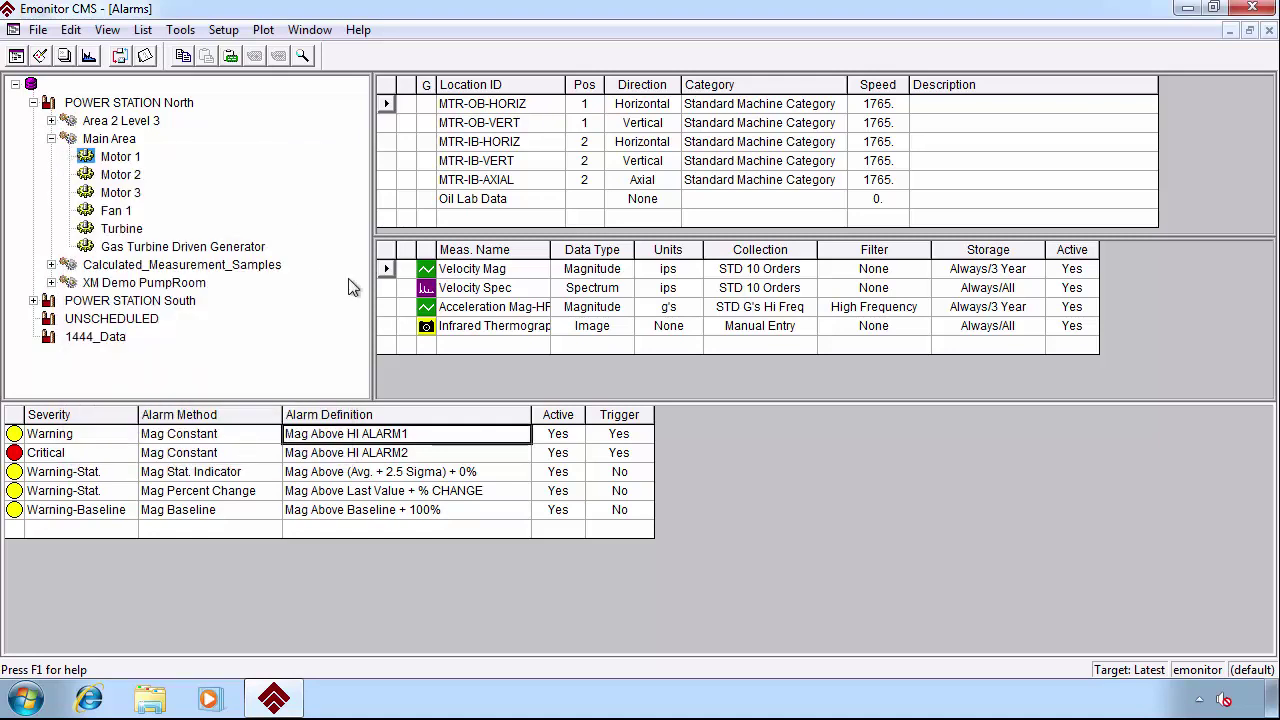
- Add a Normal Mag Stat. alarm reading Mag Above (Avg. + 0. Sigma) + 0% in the empty row
click(229, 528)
click(229, 528)
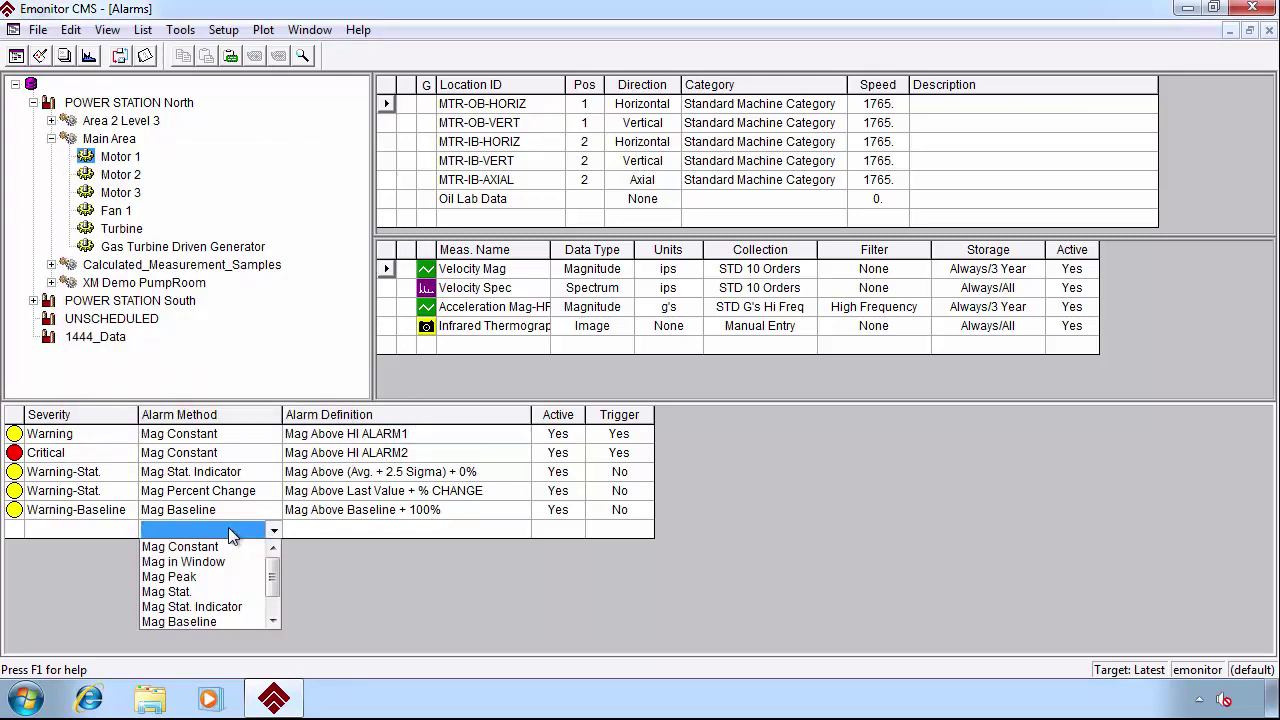
click(186, 598)
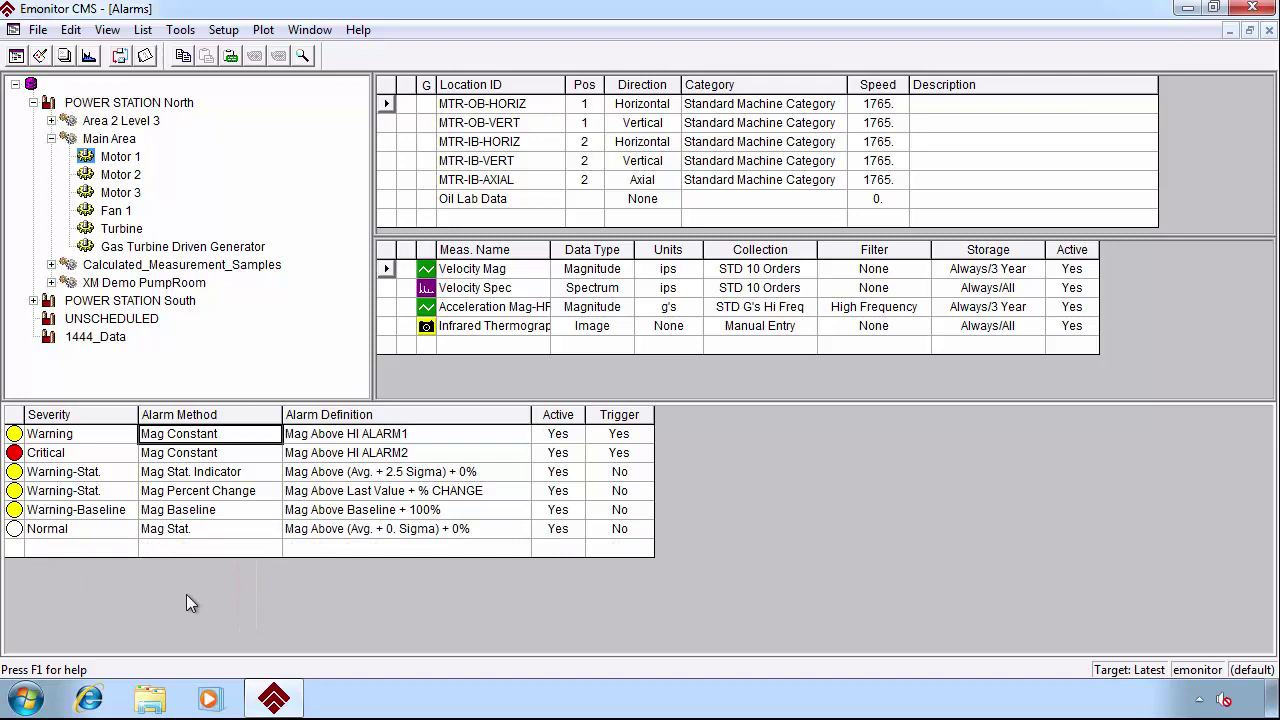
click(344, 530)
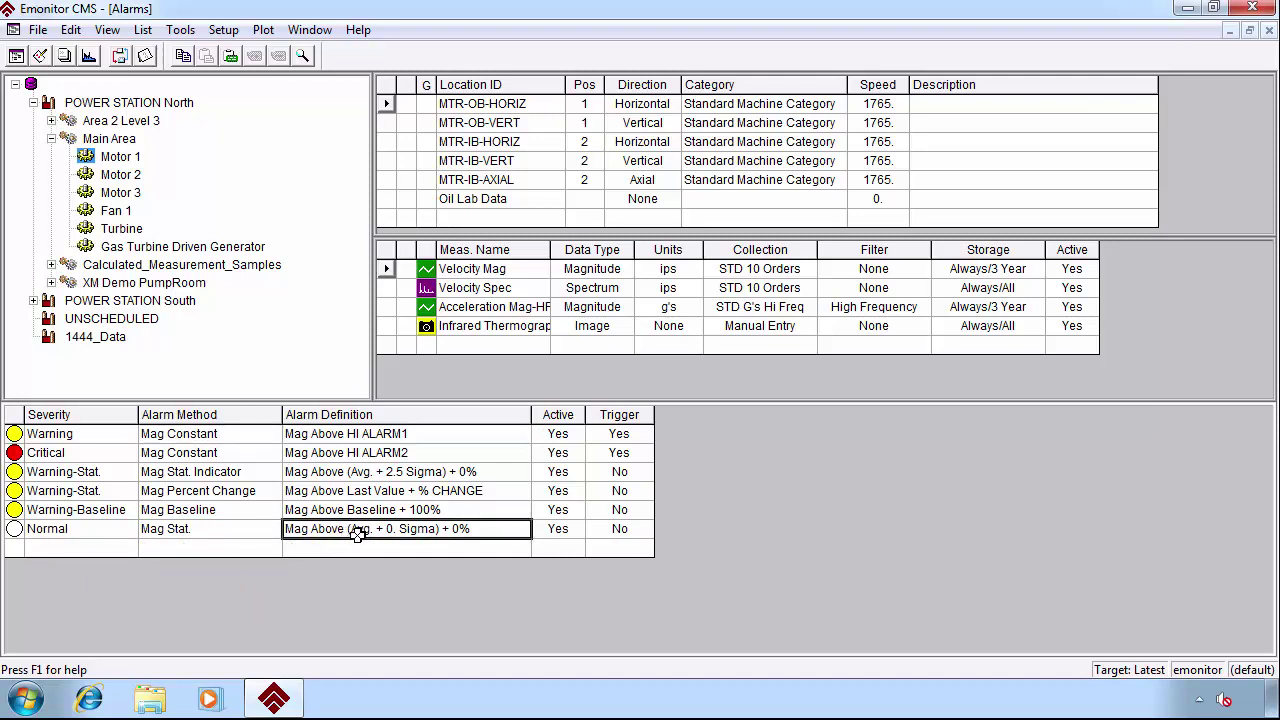
click(262, 472)
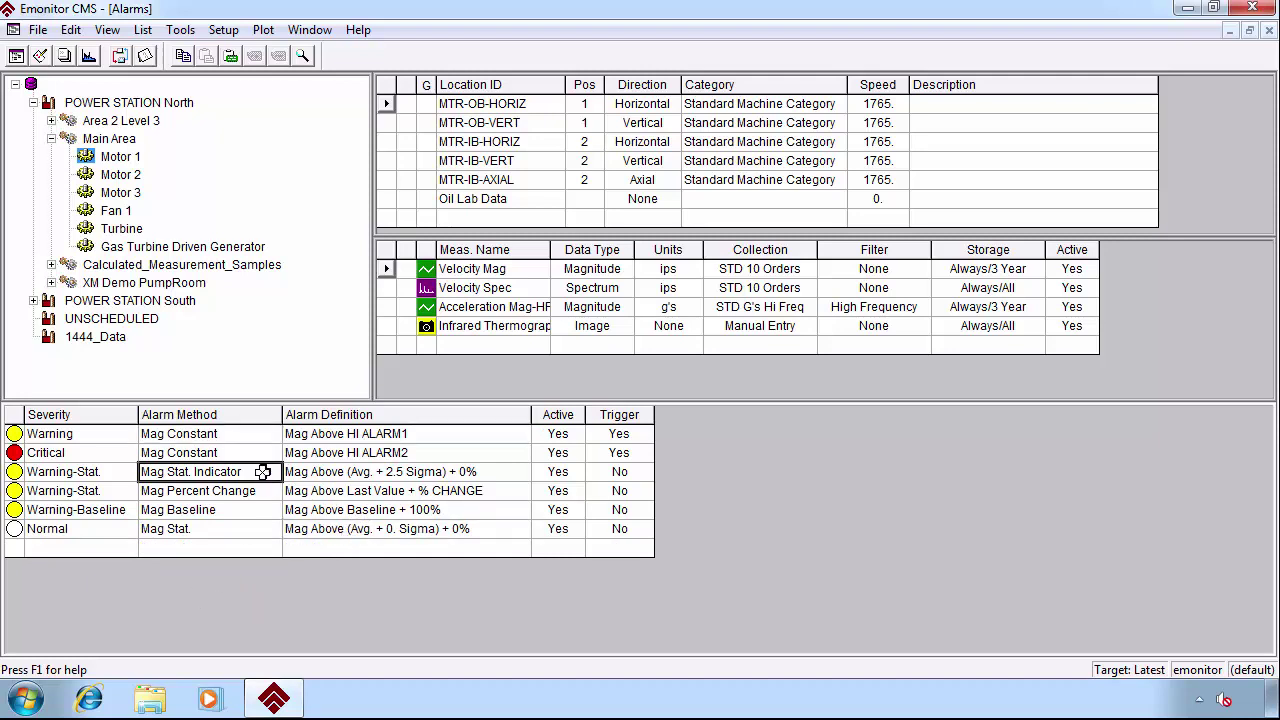
click(247, 528)
click(170, 528)
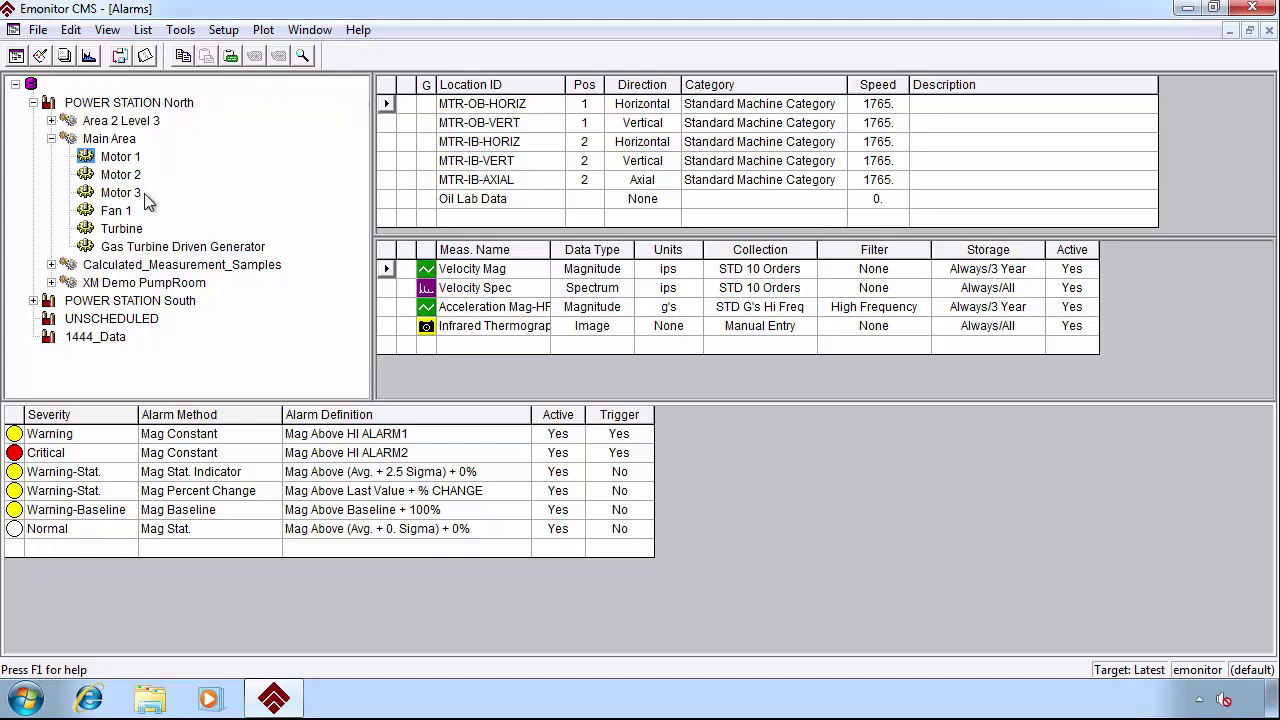
- Select Motor 1 and run Generate Alarm Statistics from the Tools menu
click(89, 160)
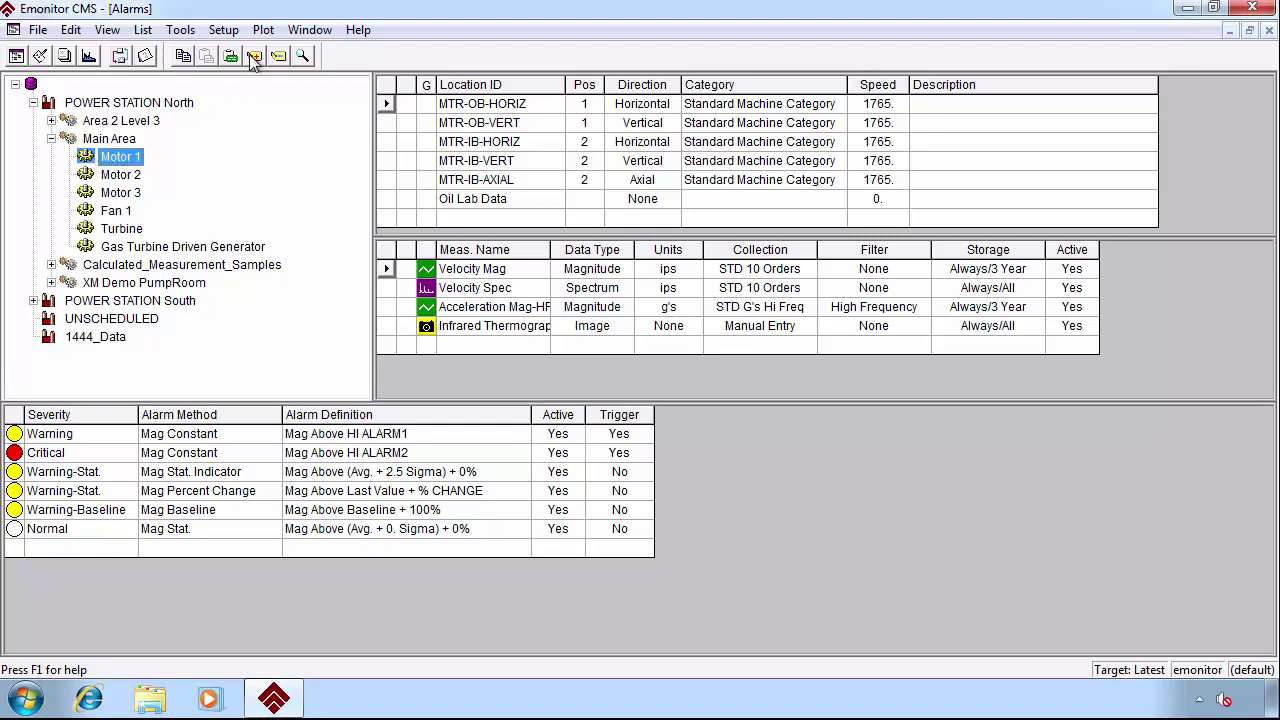
click(180, 29)
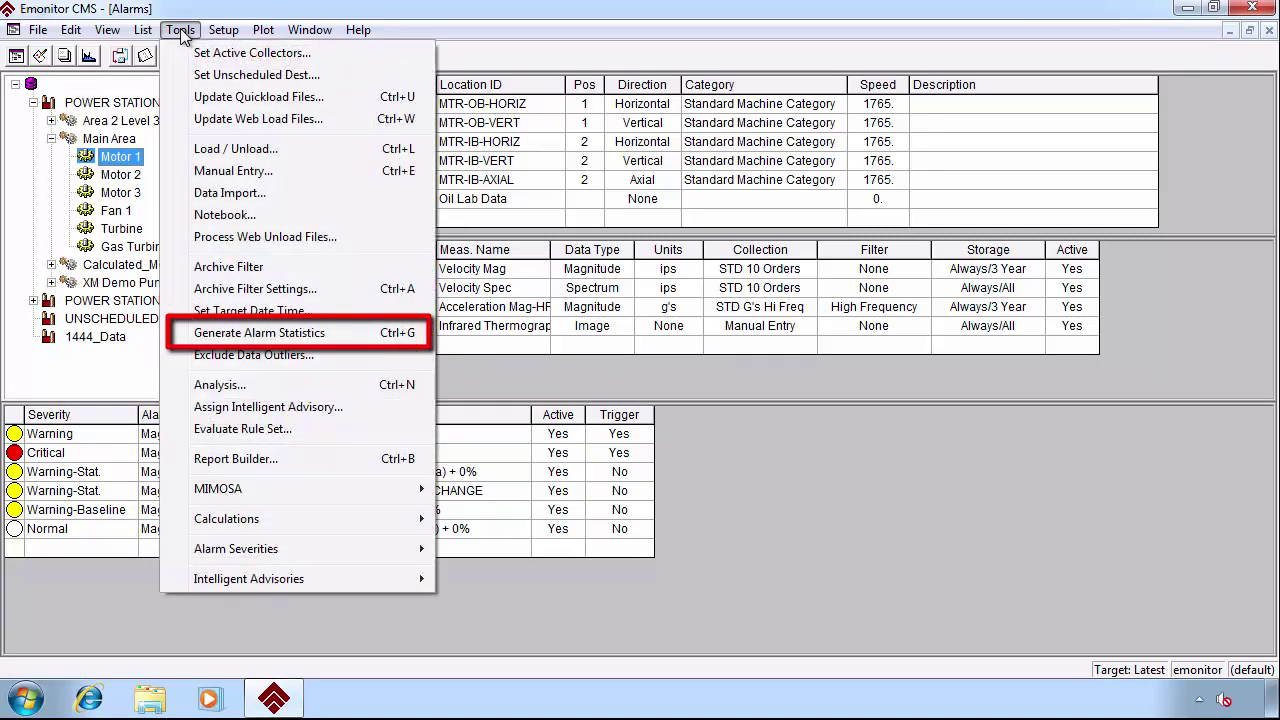
click(271, 338)
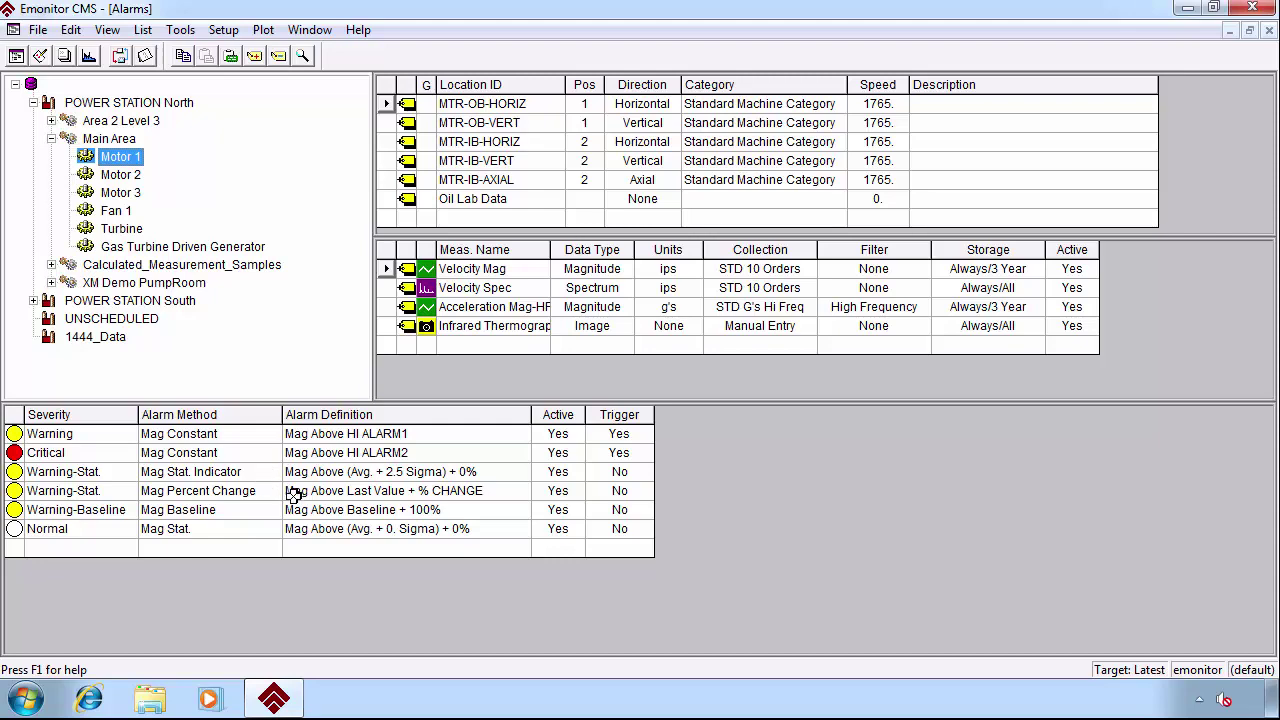
click(384, 491)
double_click(386, 496)
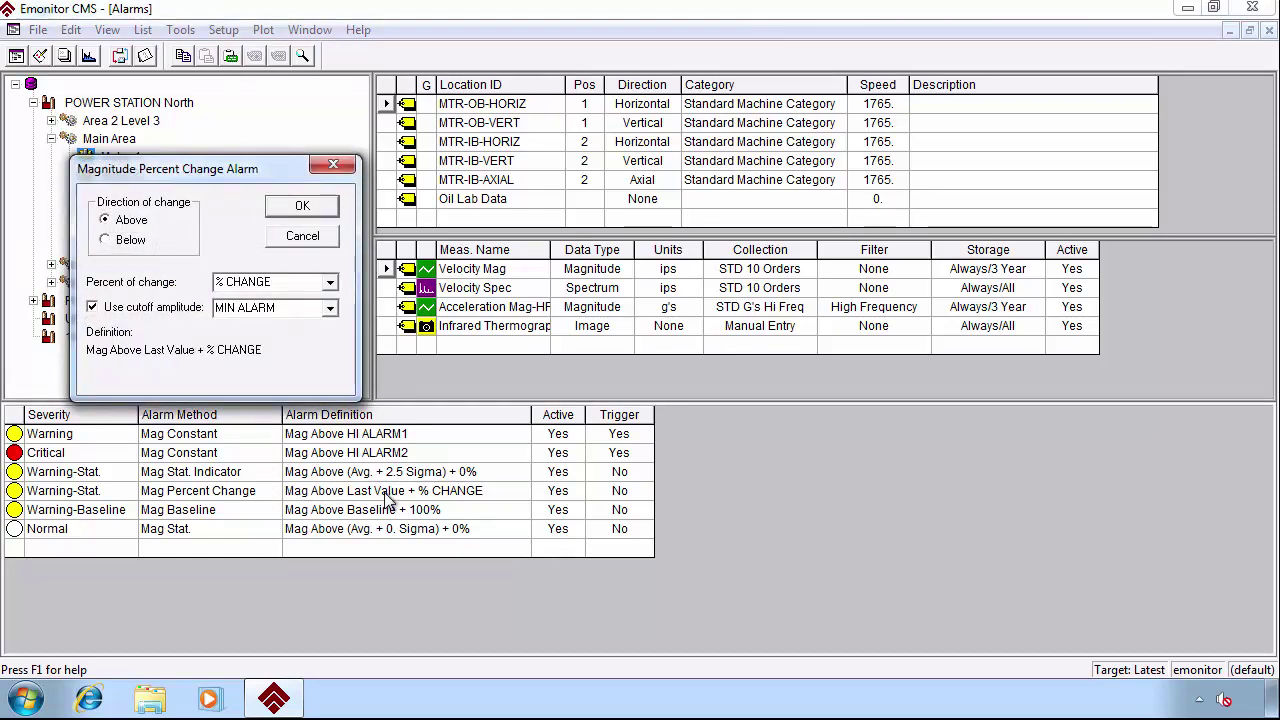
click(310, 207)
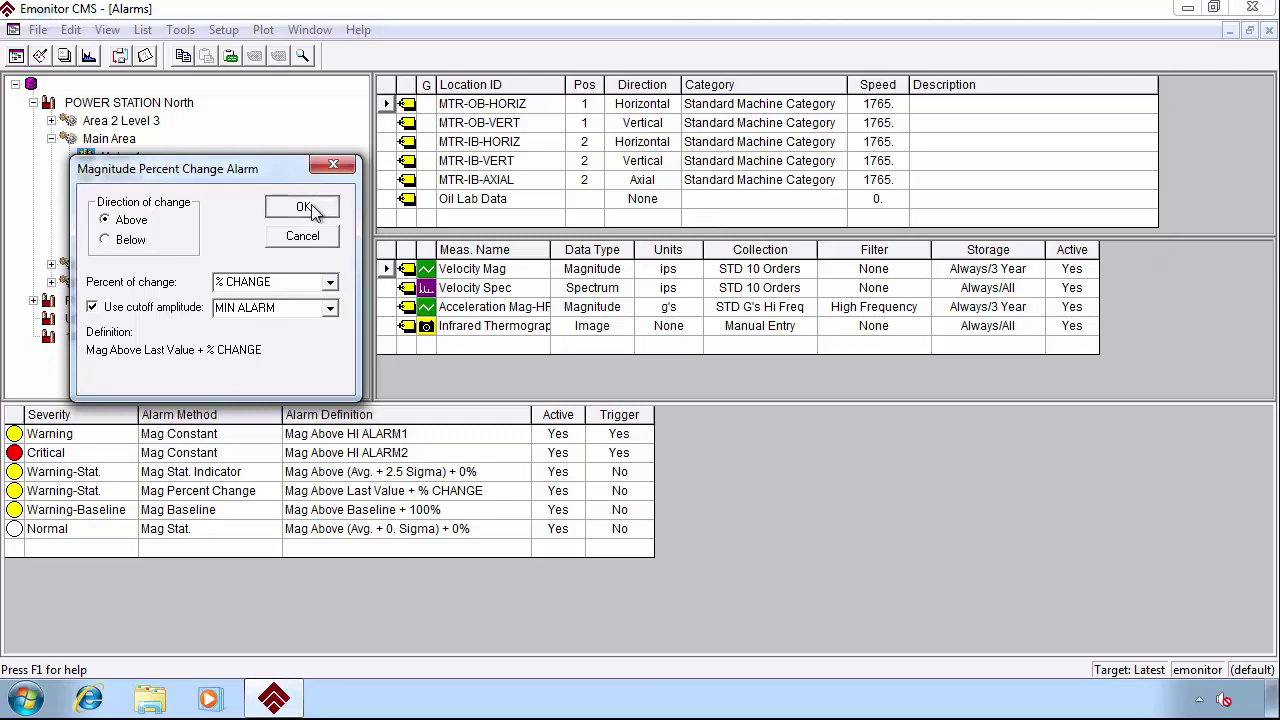
double_click(405, 514)
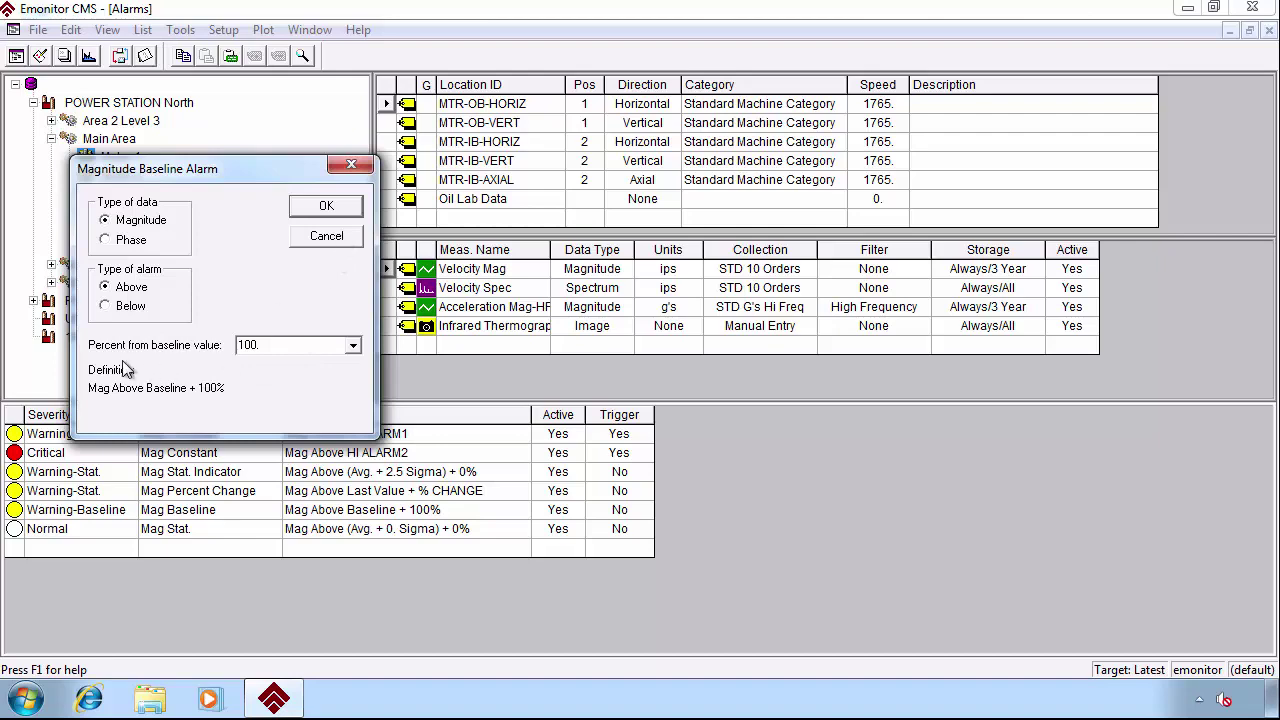
click(326, 240)
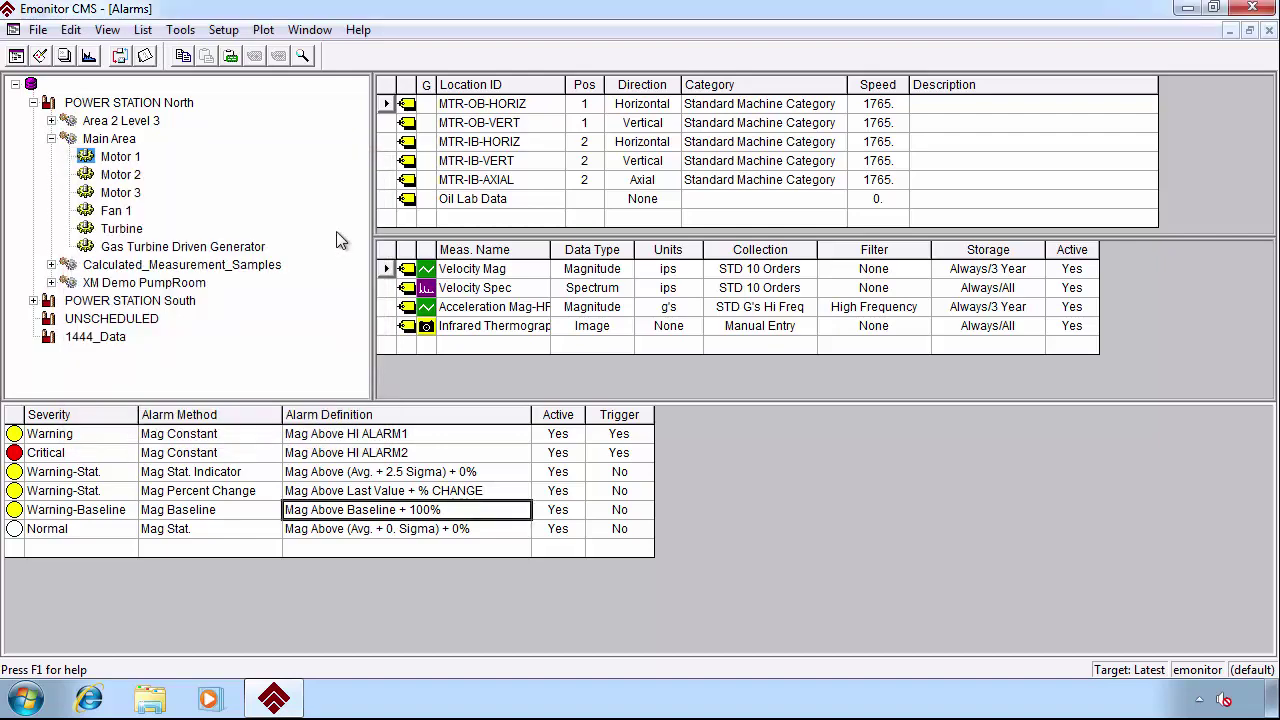
- Show Velocity Mag's Data History and make the 03/01/2002 reading the Baseline
click(107, 30)
click(162, 370)
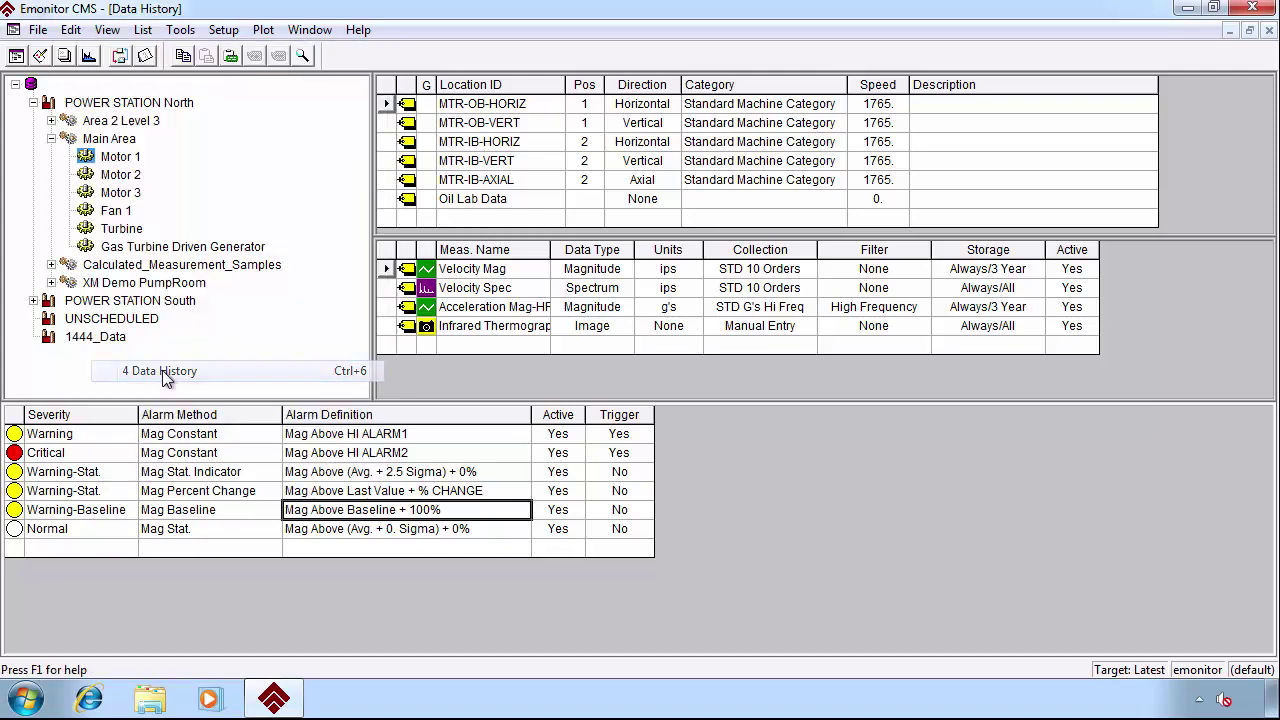
click(300, 564)
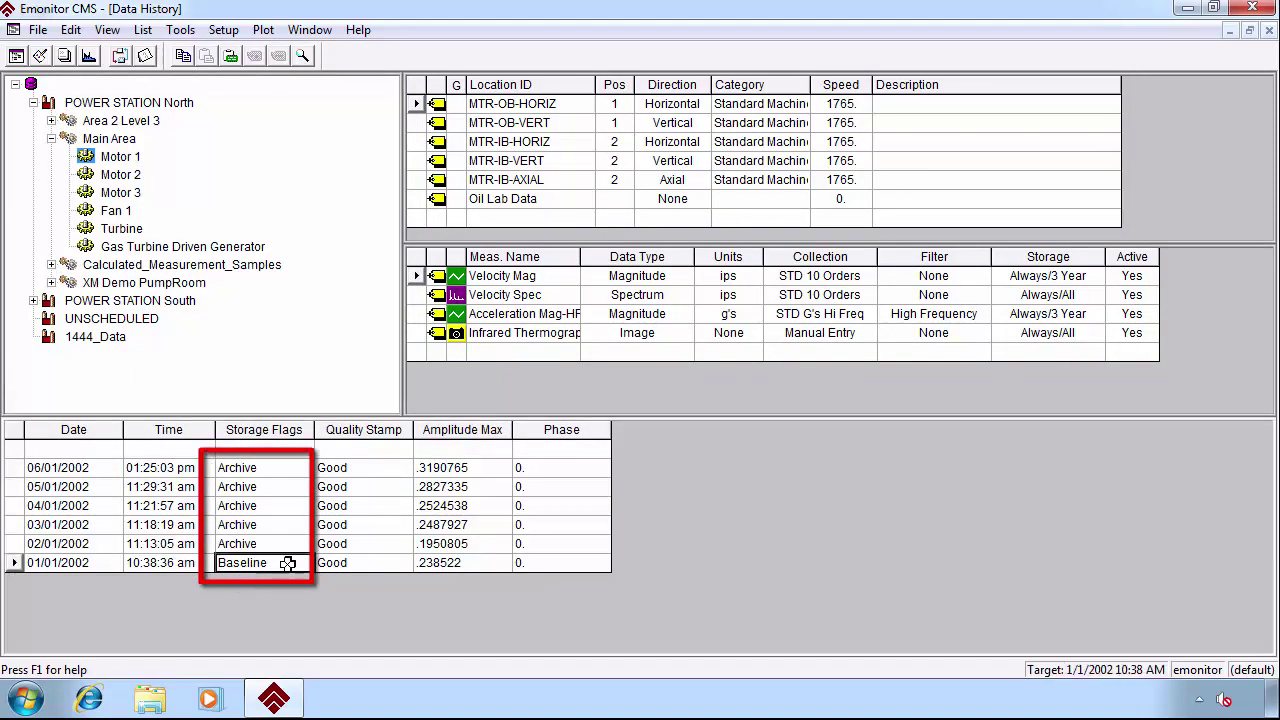
click(300, 468)
click(303, 468)
click(274, 502)
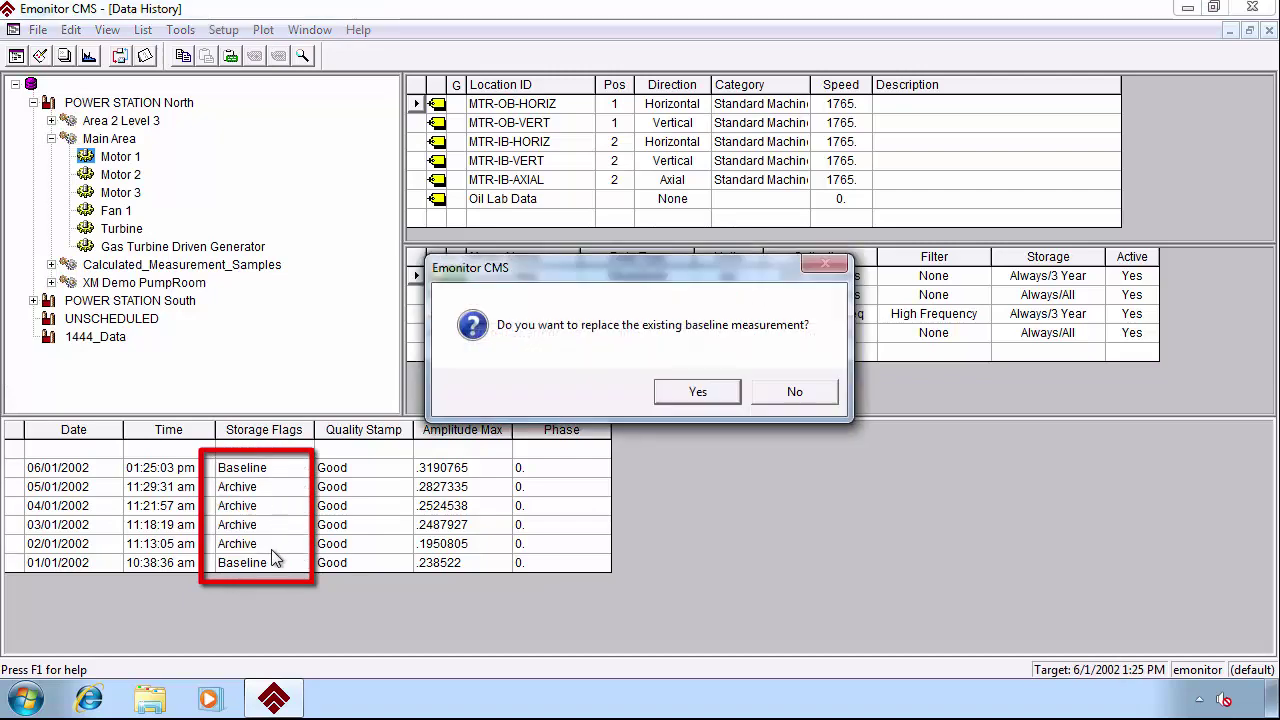
click(660, 393)
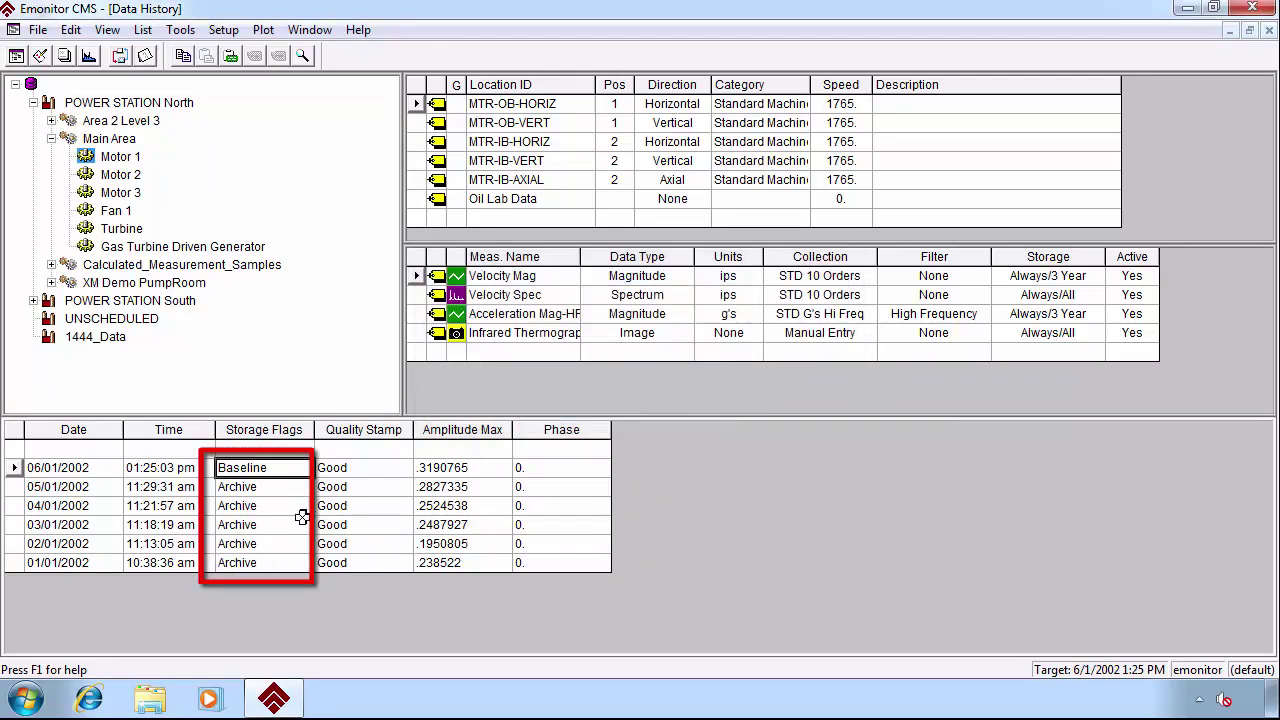
click(269, 524)
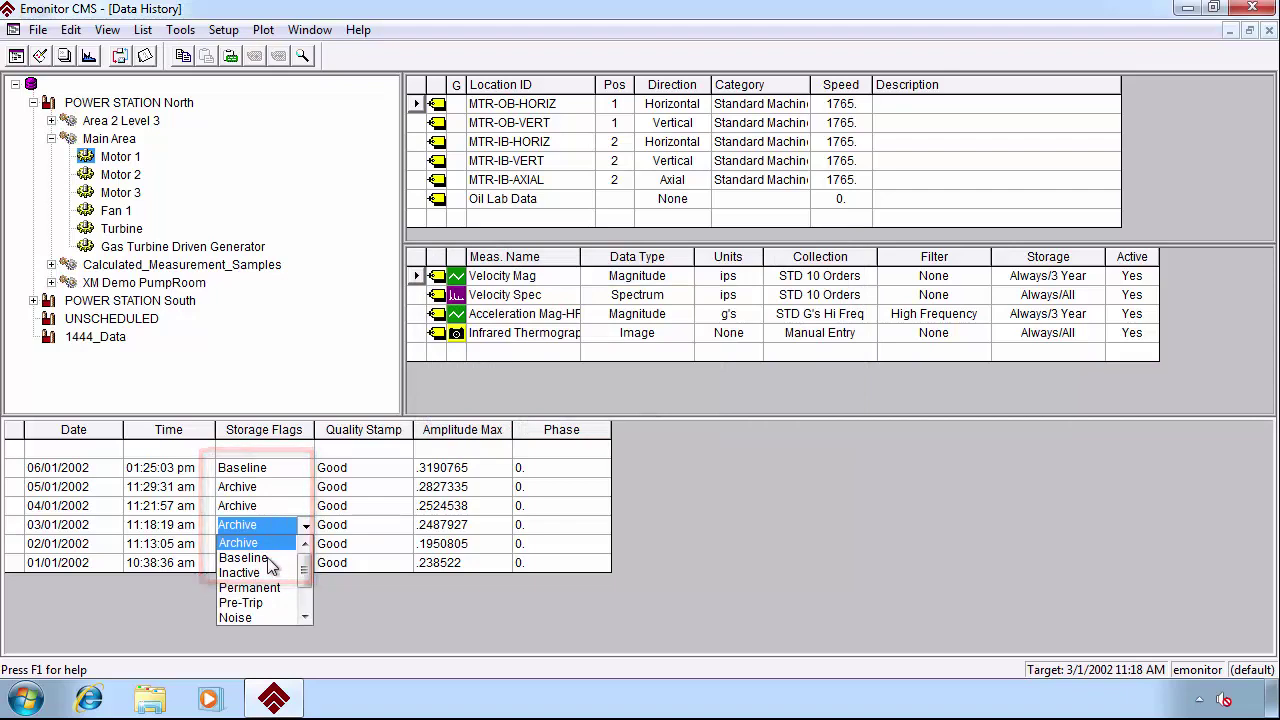
click(271, 558)
click(690, 389)
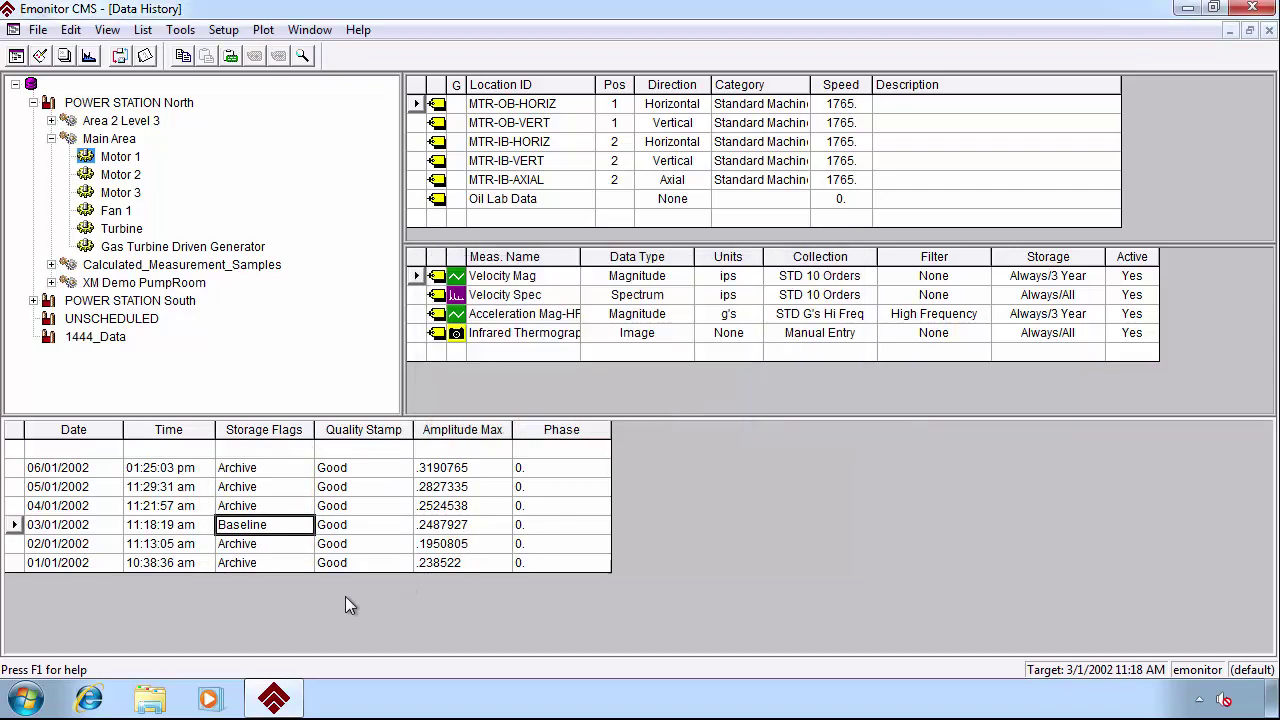
- Set the 06/01/2002 reading's storage flag to No Stat
click(285, 467)
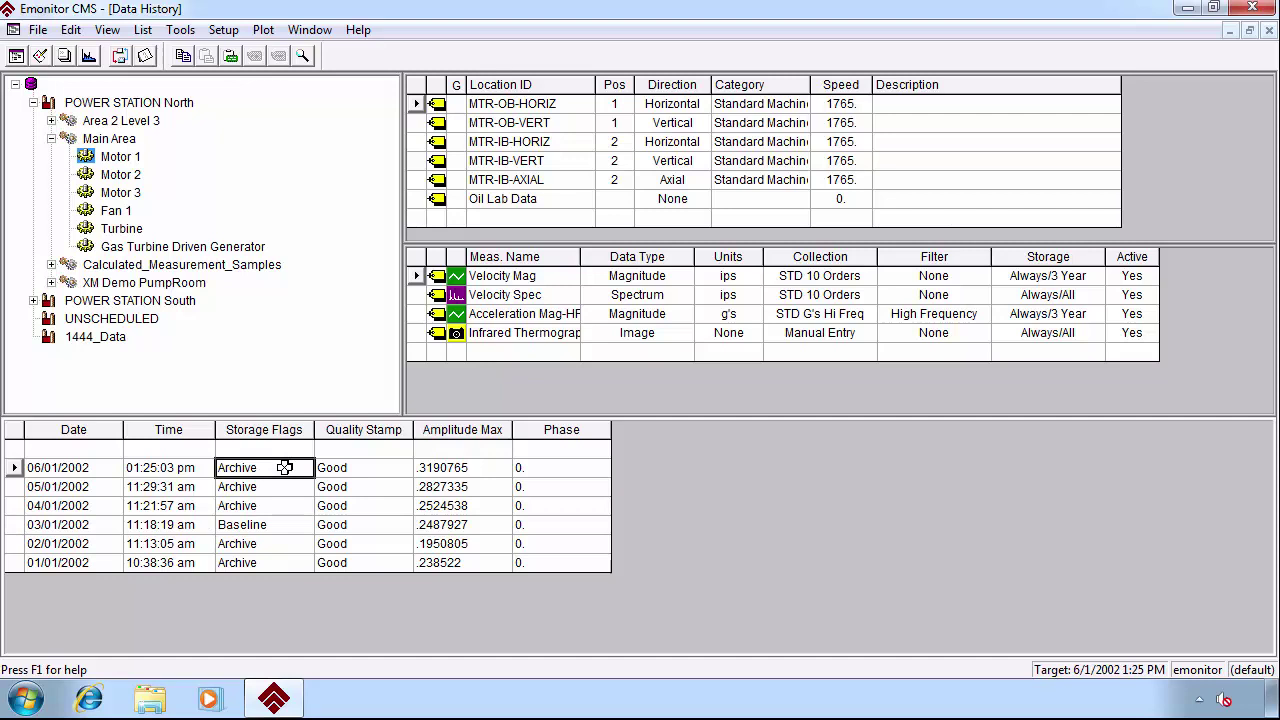
click(285, 467)
scroll(308, 543, down, 1)
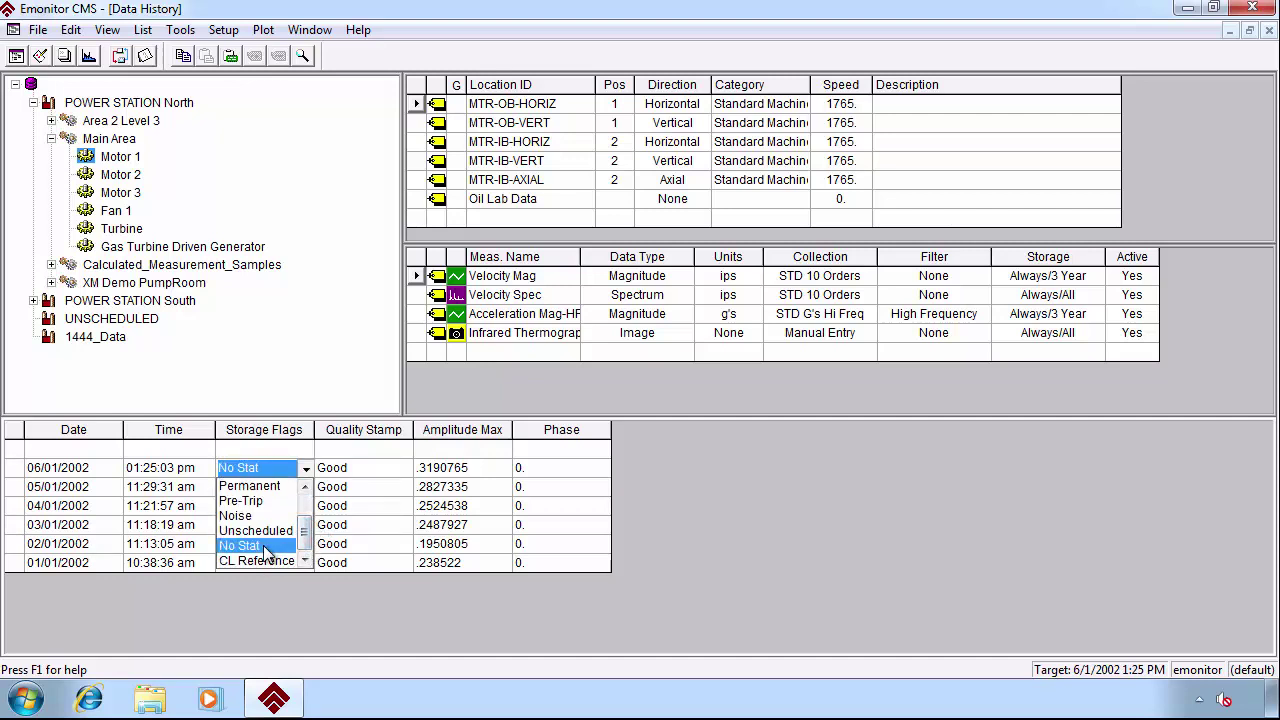
click(262, 545)
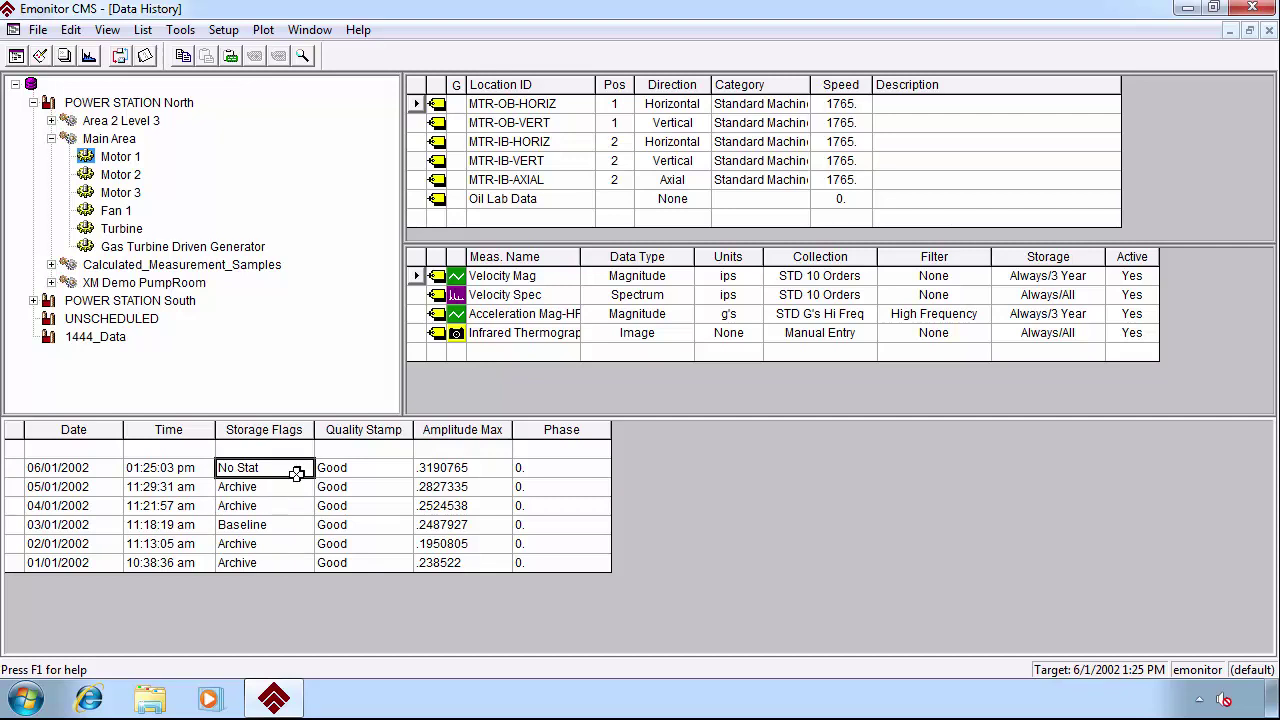
- Show Velocity Spec's alarms and review the Warning band alarm settings without changes
click(498, 295)
click(107, 29)
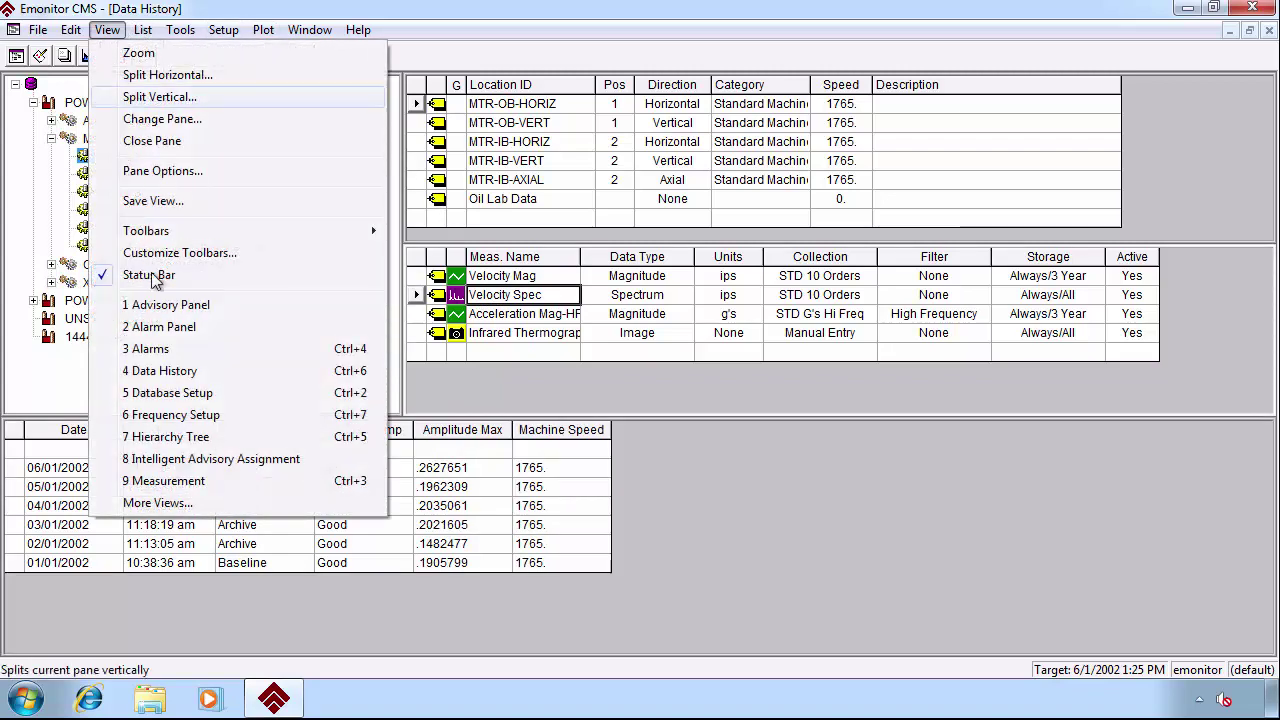
click(150, 348)
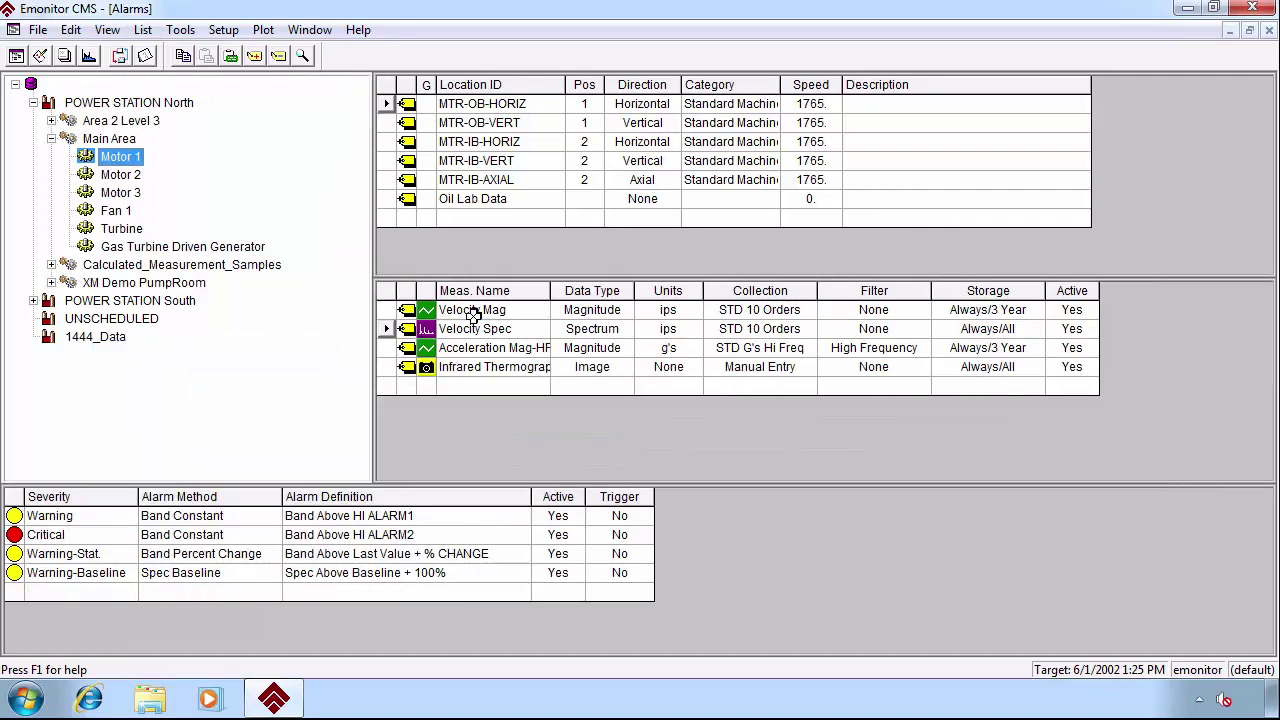
click(486, 326)
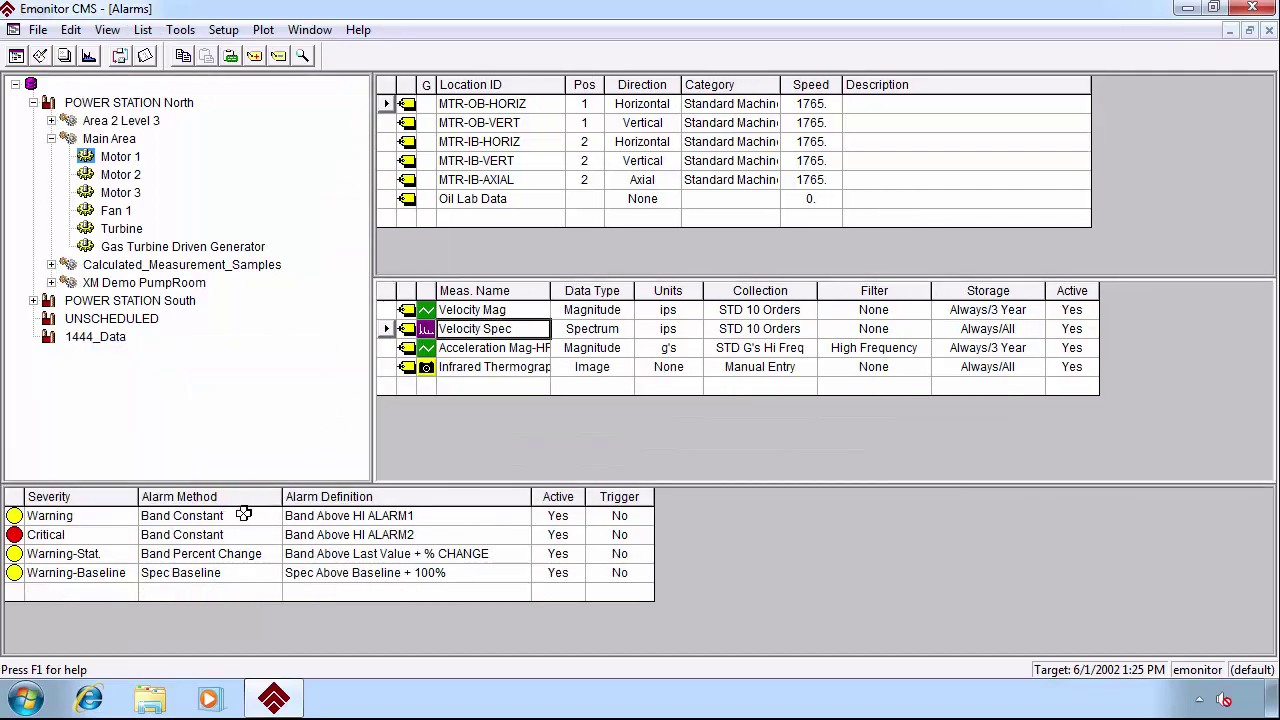
double_click(349, 516)
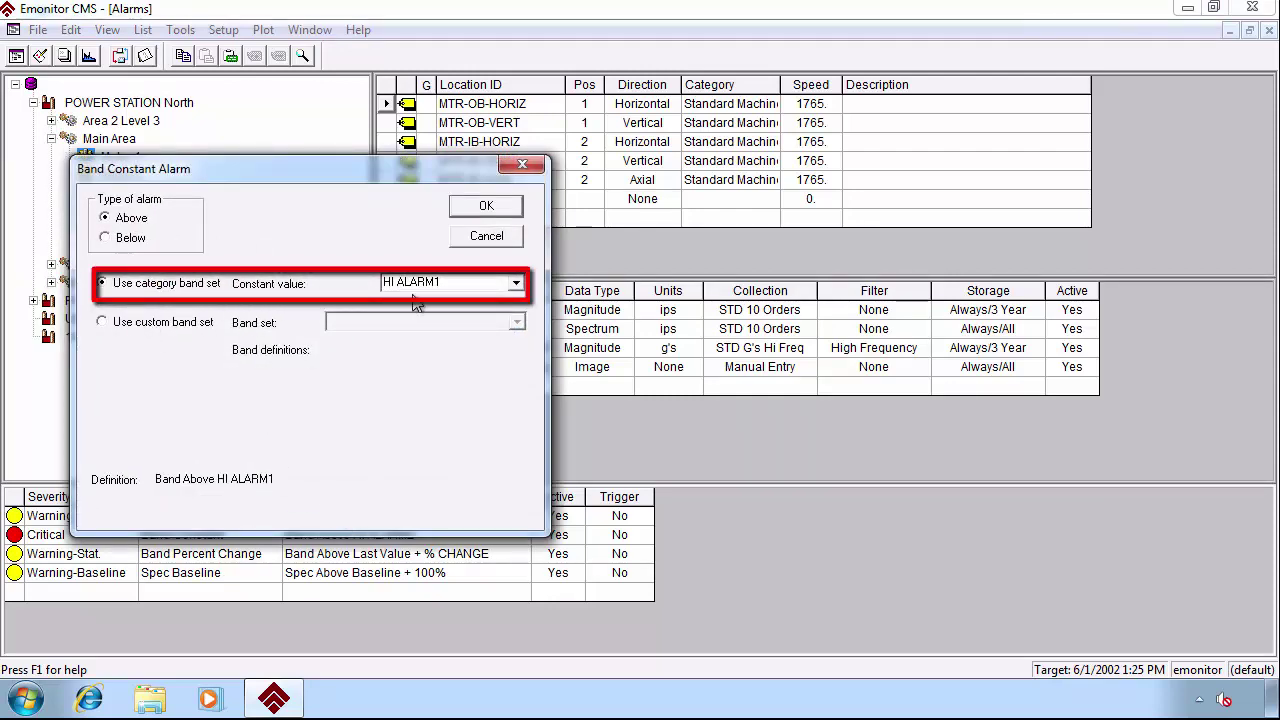
click(485, 238)
right_click(722, 104)
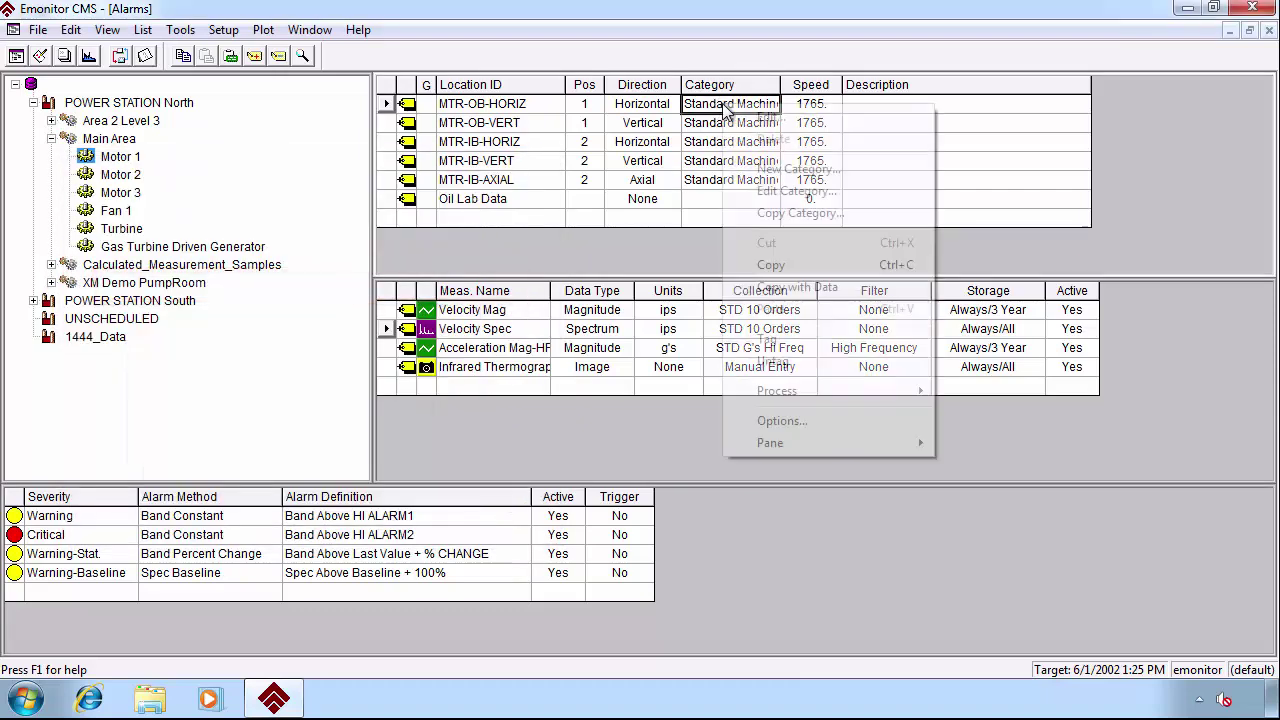
click(770, 192)
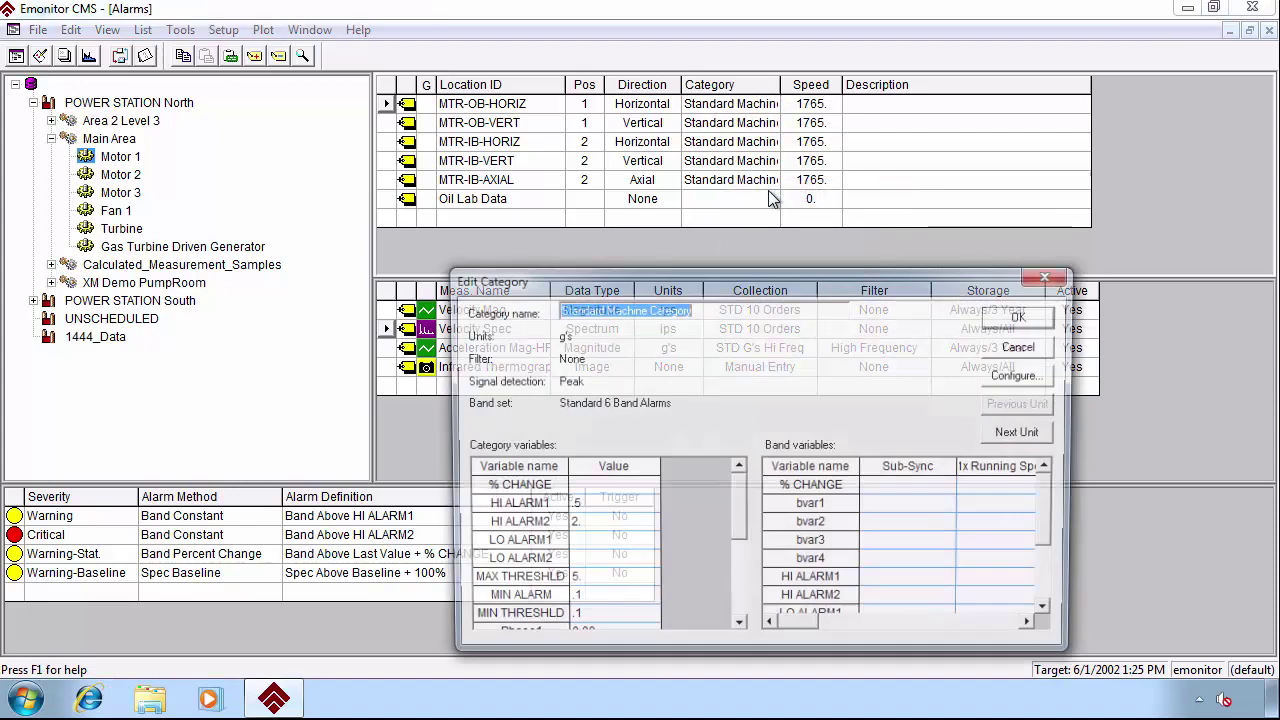
drag(729, 273, 704, 368)
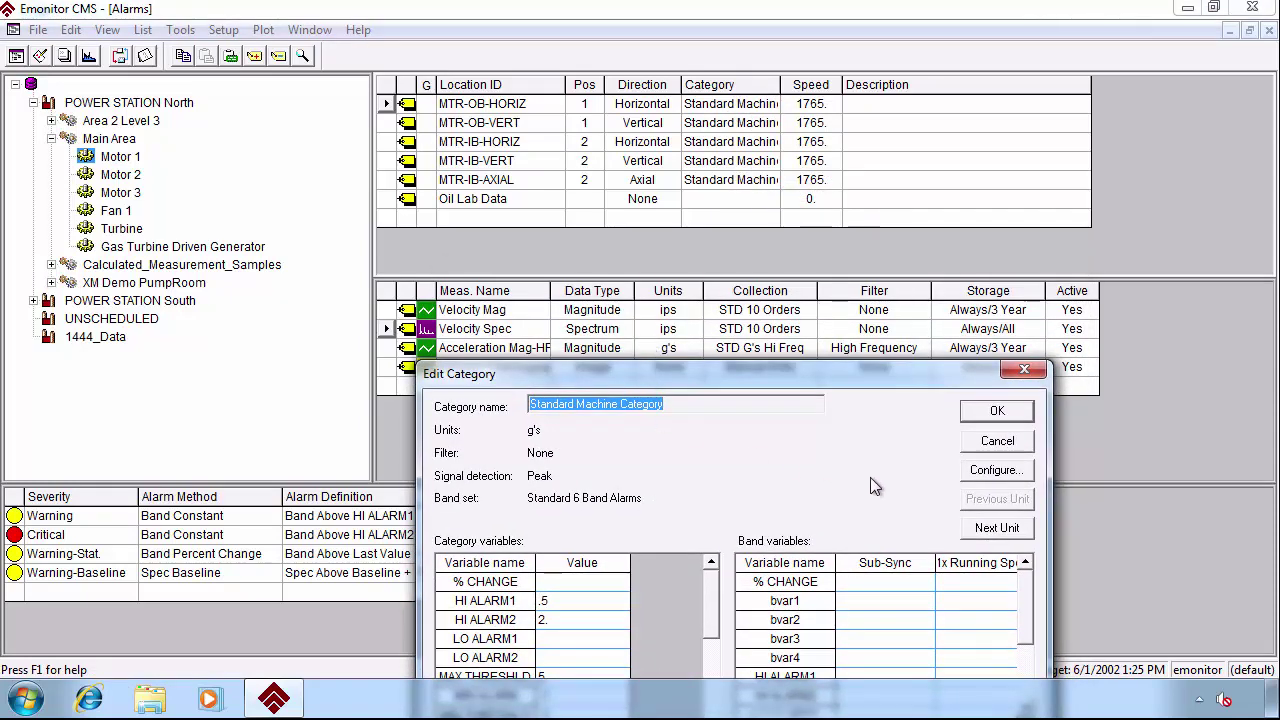
click(997, 528)
click(997, 528)
click(997, 528)
click(997, 528)
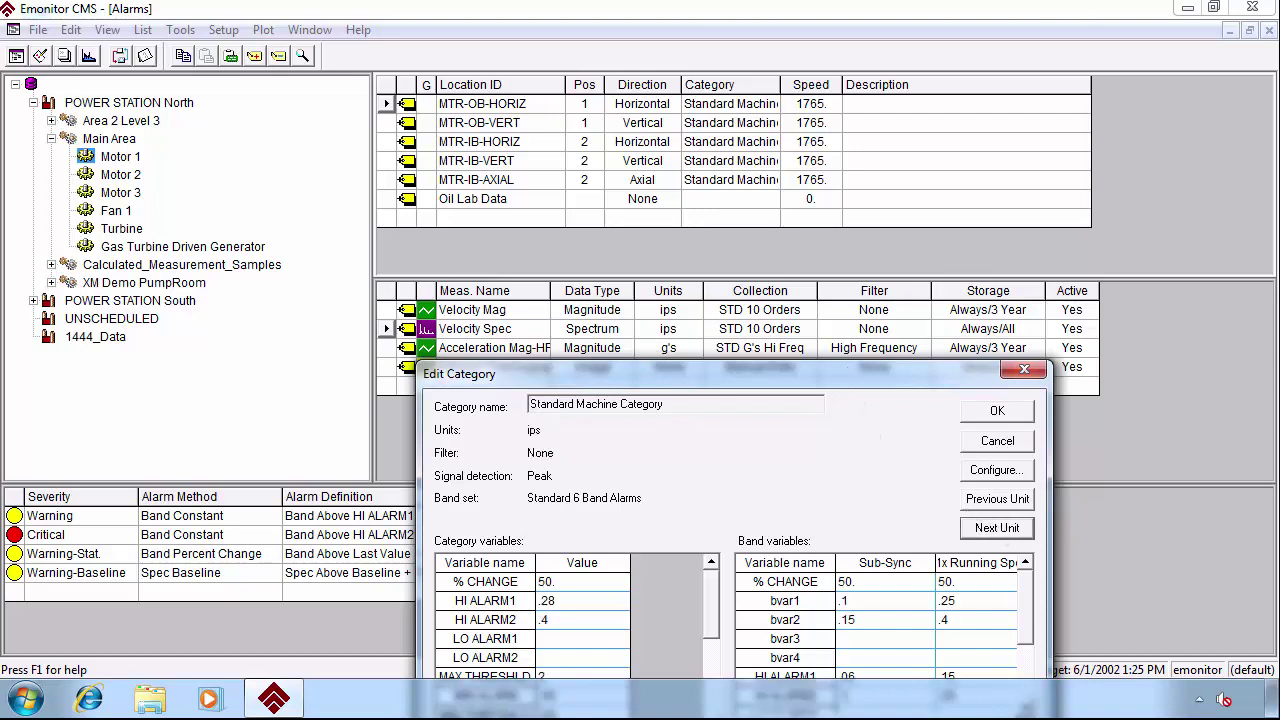
drag(845, 386, 797, 178)
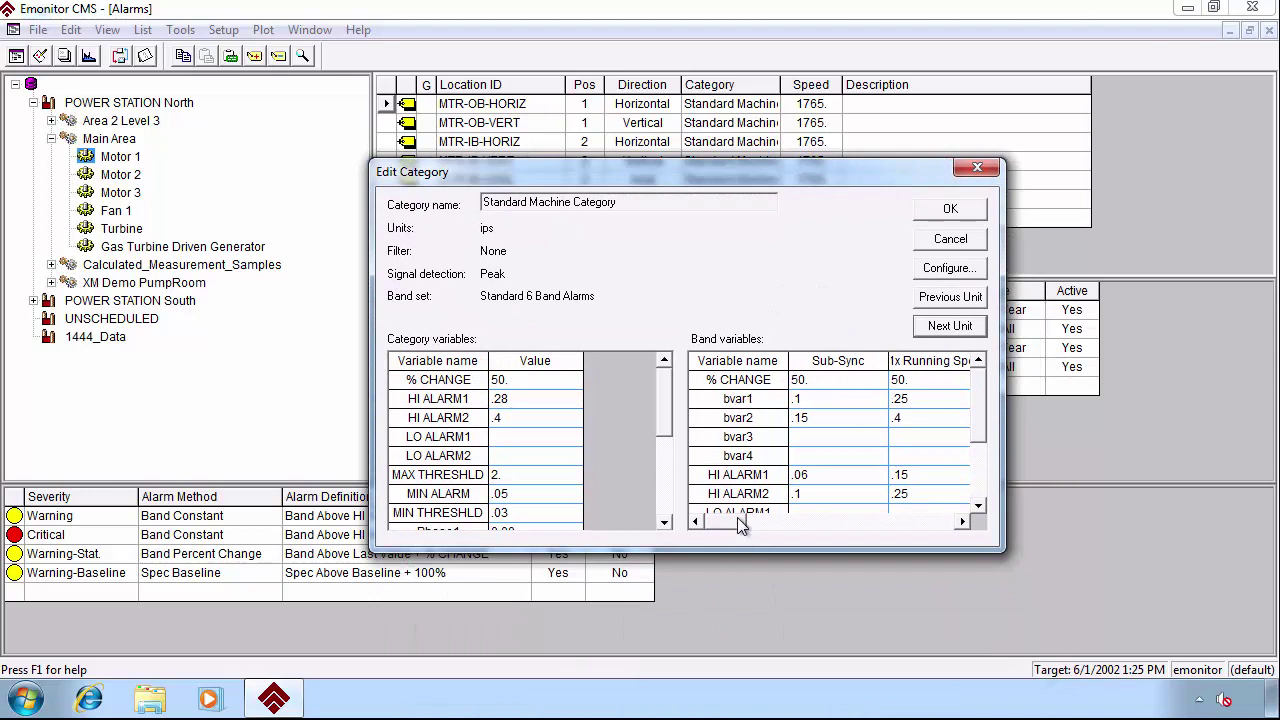
drag(737, 519, 745, 487)
click(750, 474)
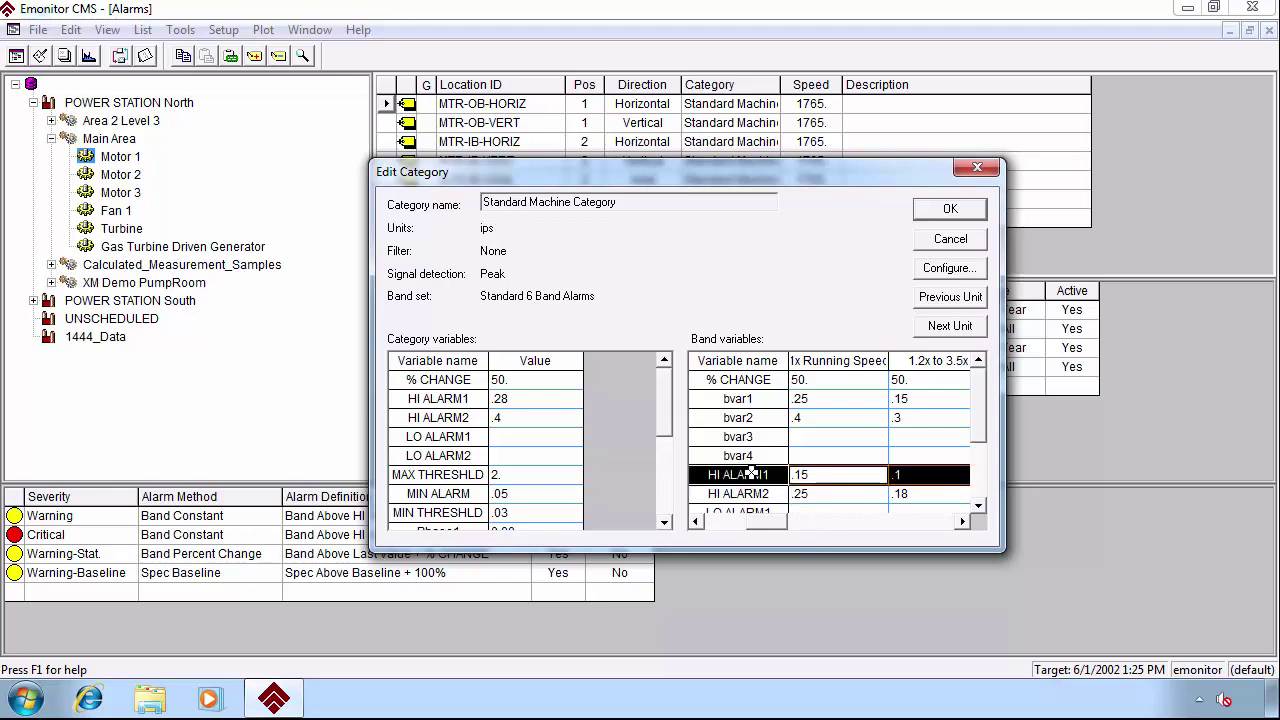
drag(737, 528, 728, 528)
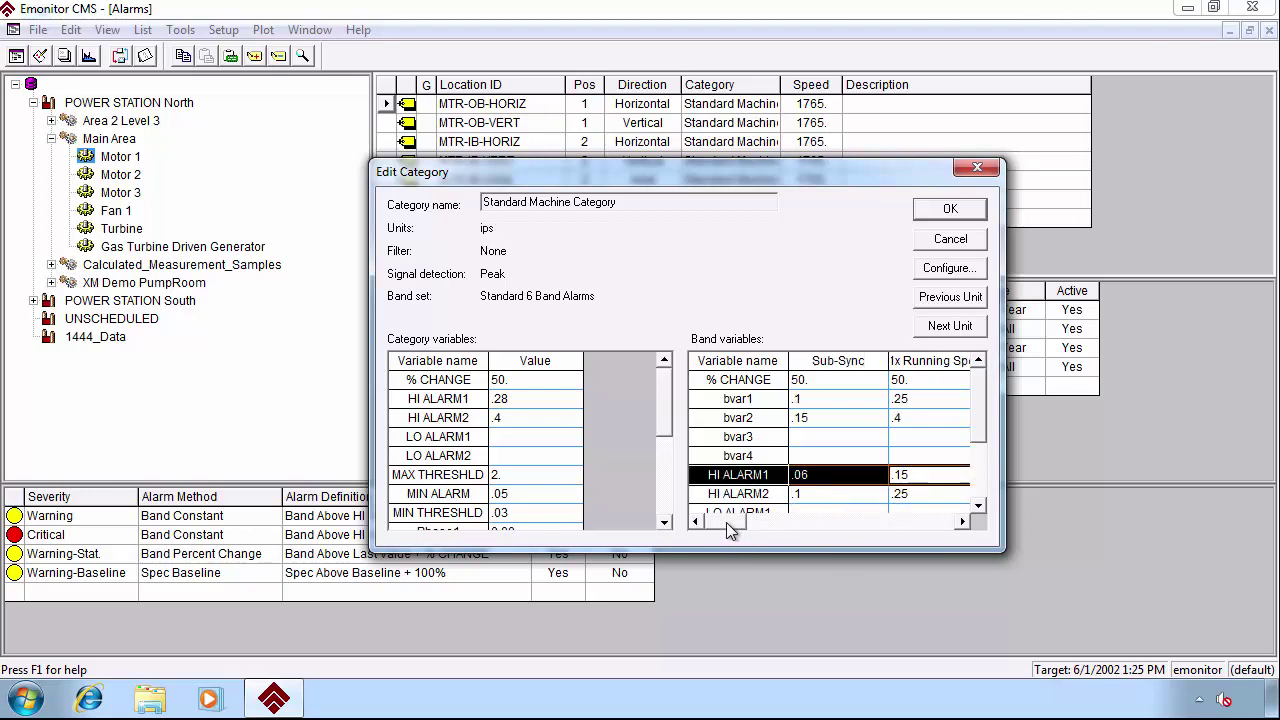
click(953, 242)
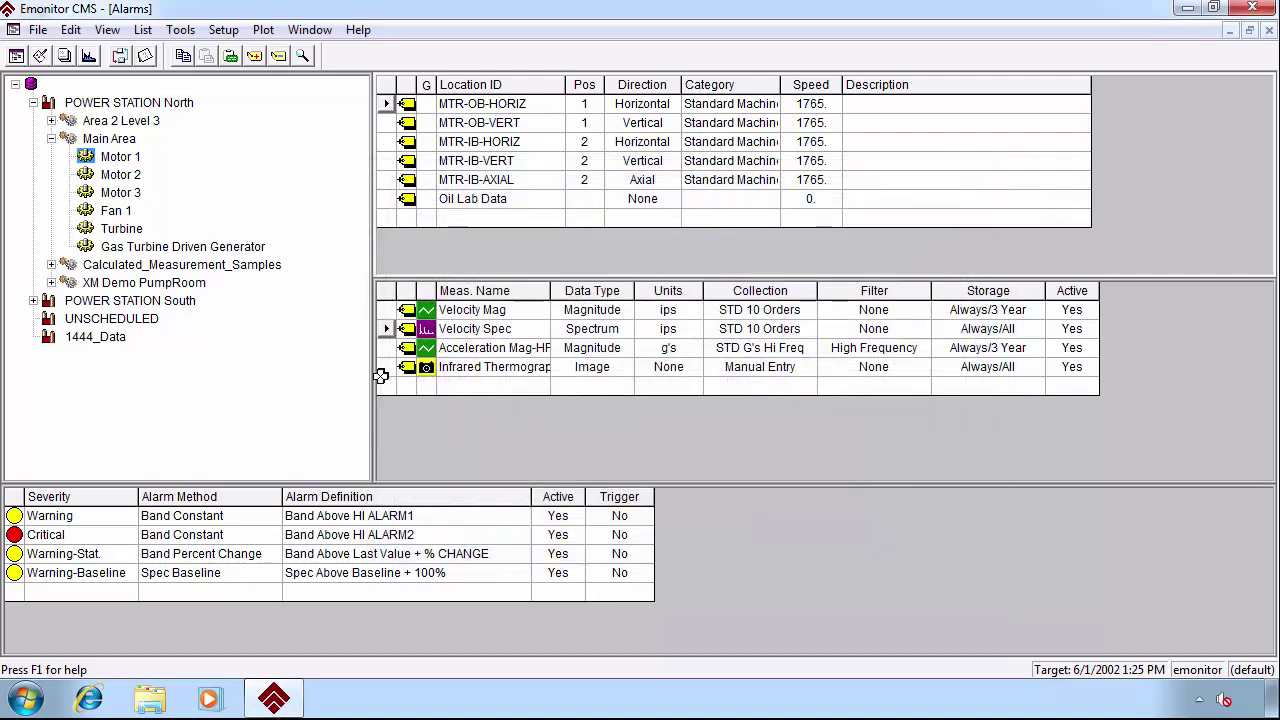
- Switch the Warning band alarm to the custom 10 Order Bands band set
click(350, 516)
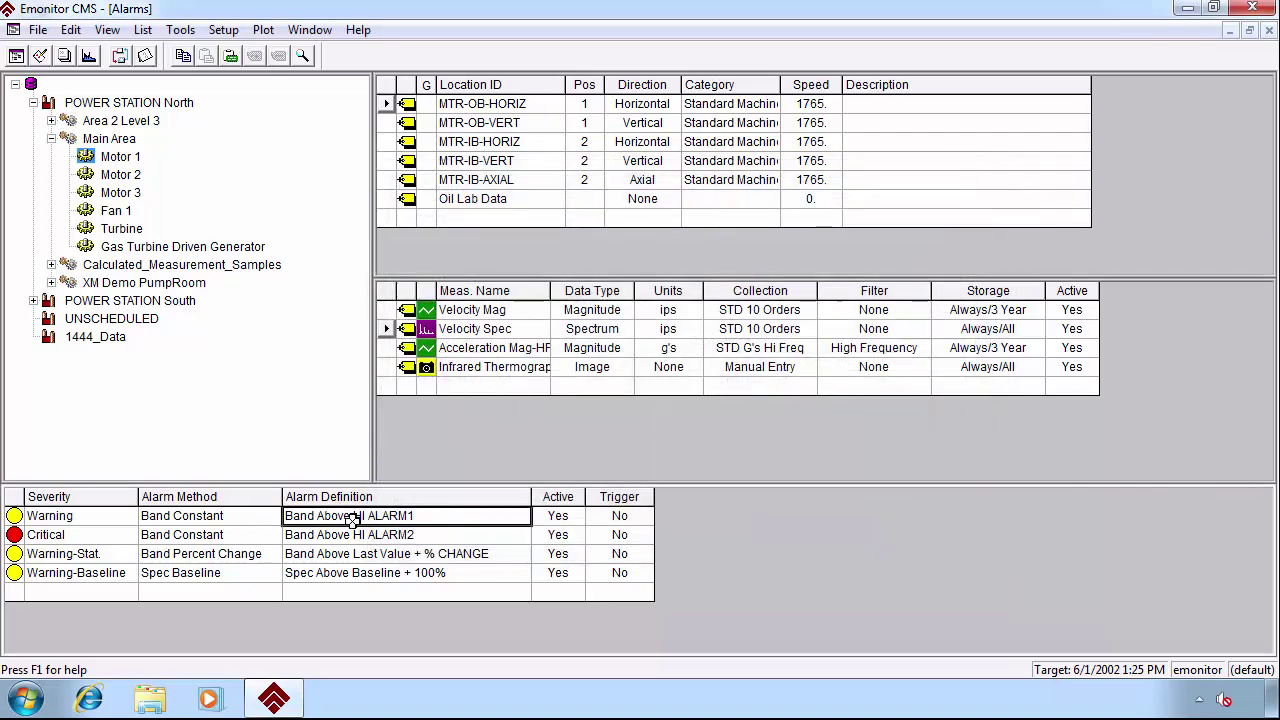
double_click(422, 518)
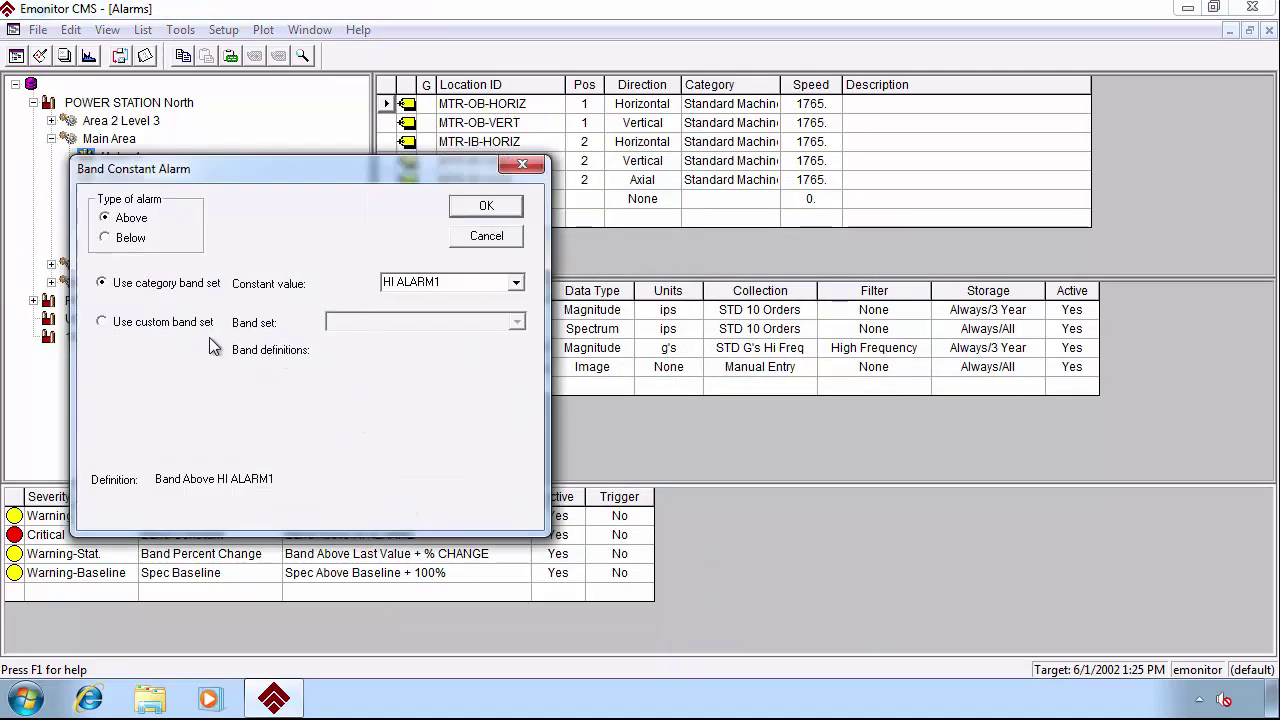
click(103, 321)
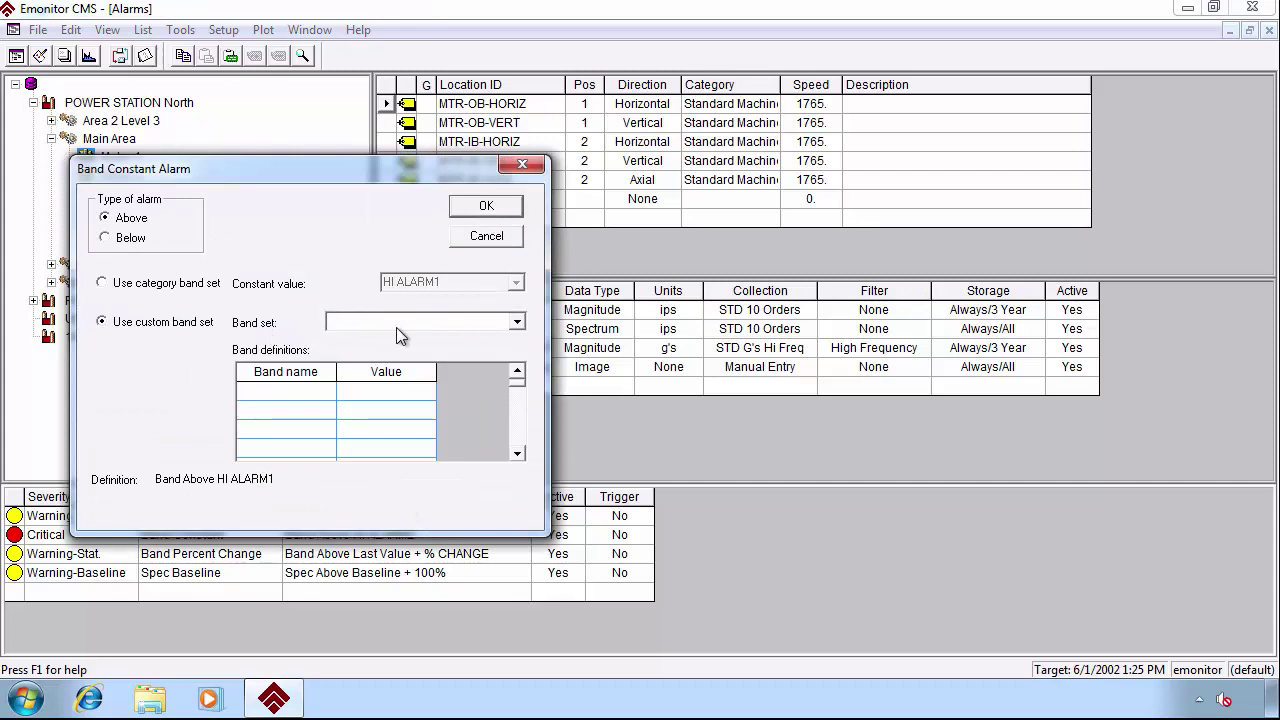
click(515, 323)
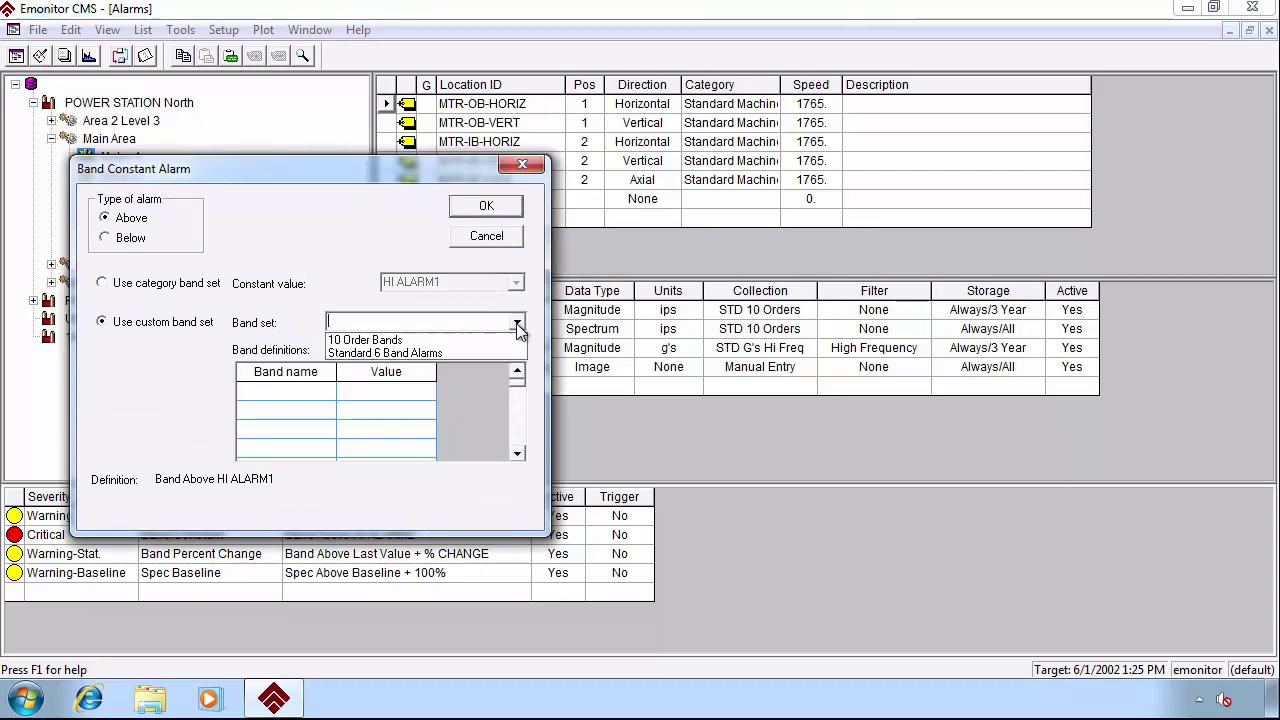
click(465, 341)
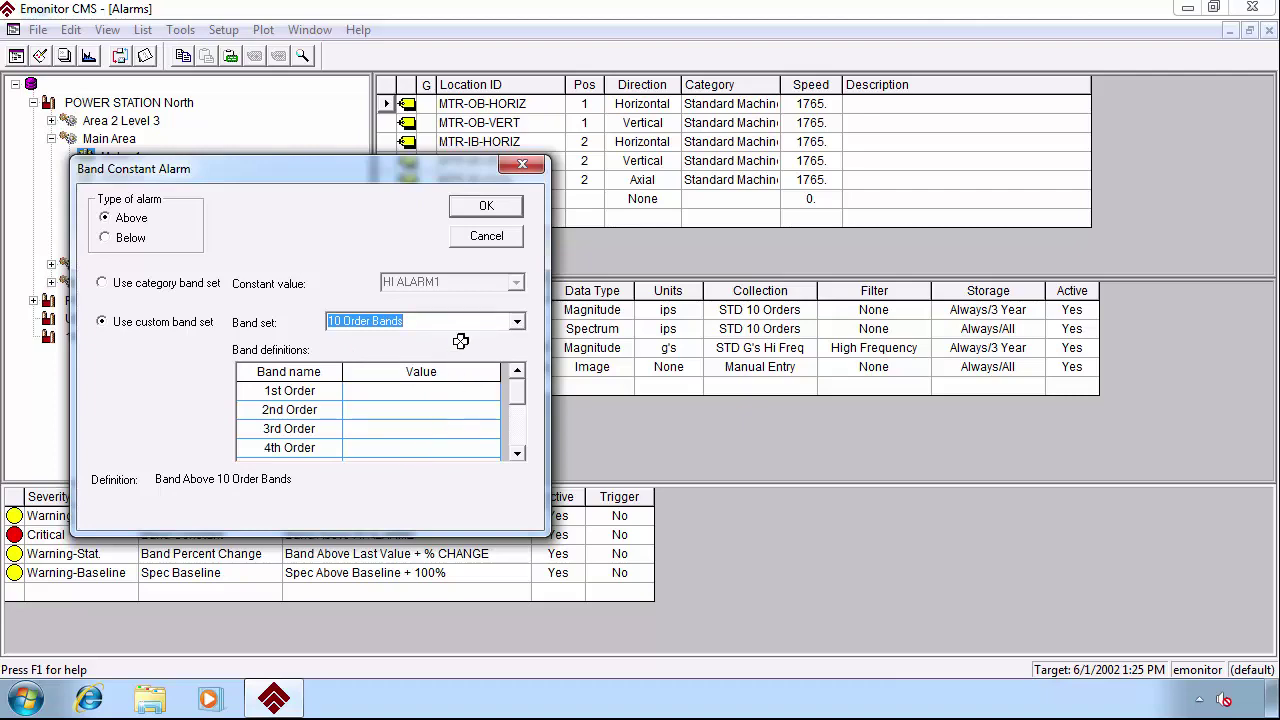
click(486, 236)
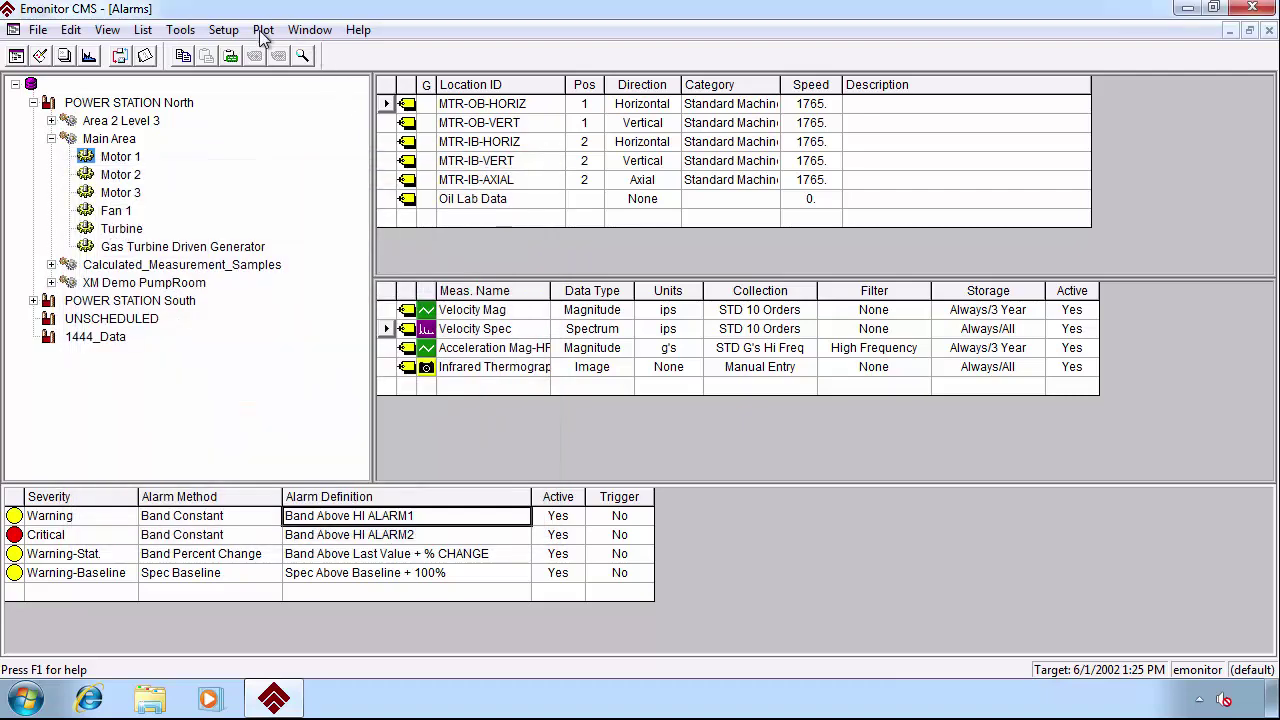
click(218, 31)
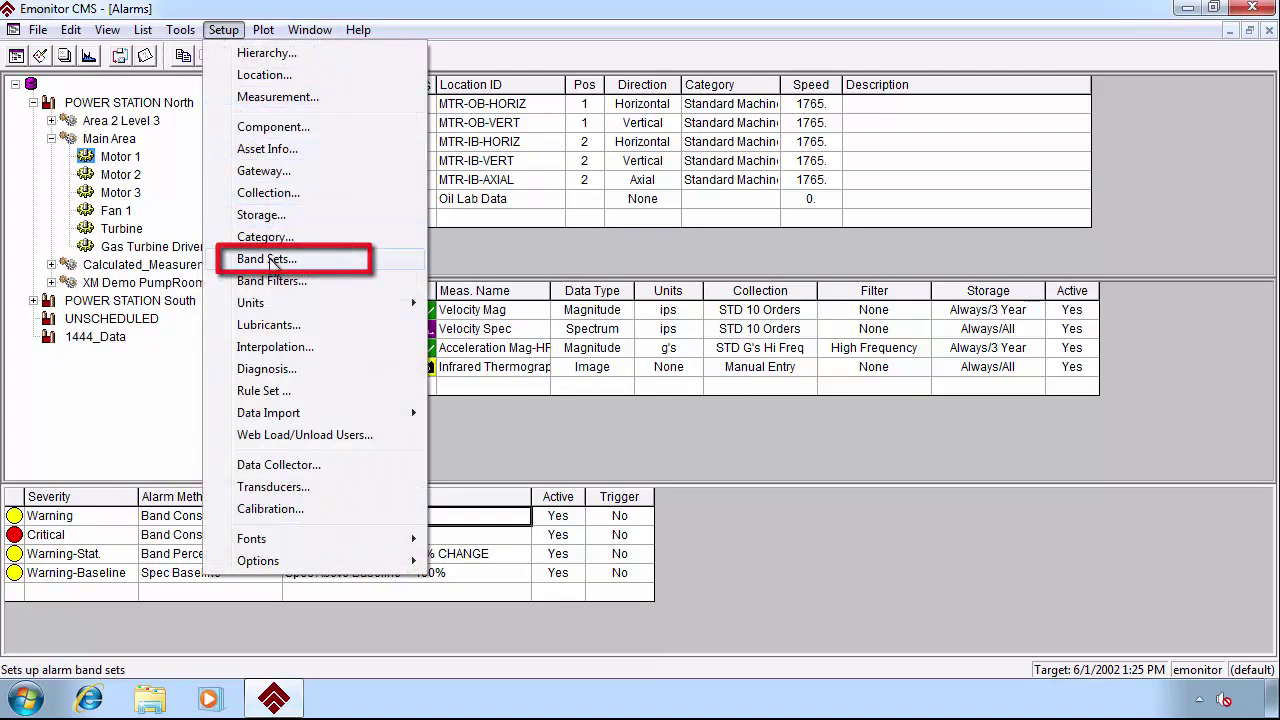
click(268, 259)
click(424, 257)
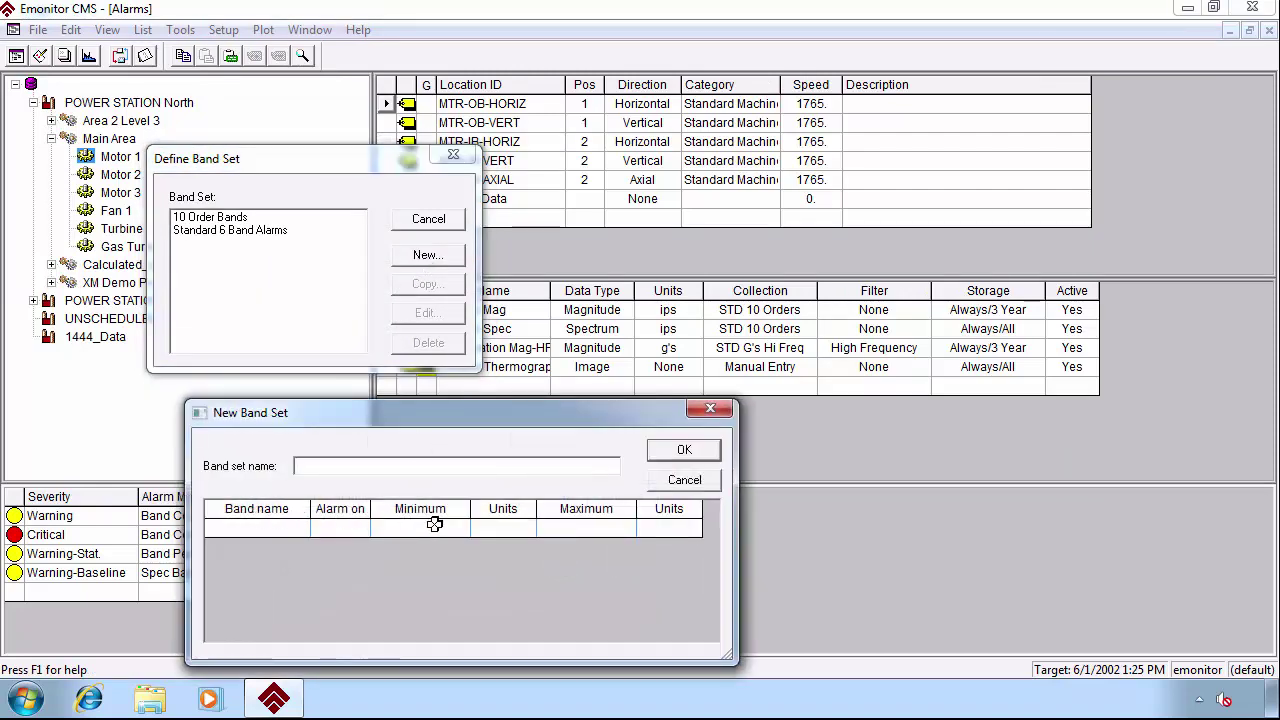
click(685, 479)
click(428, 218)
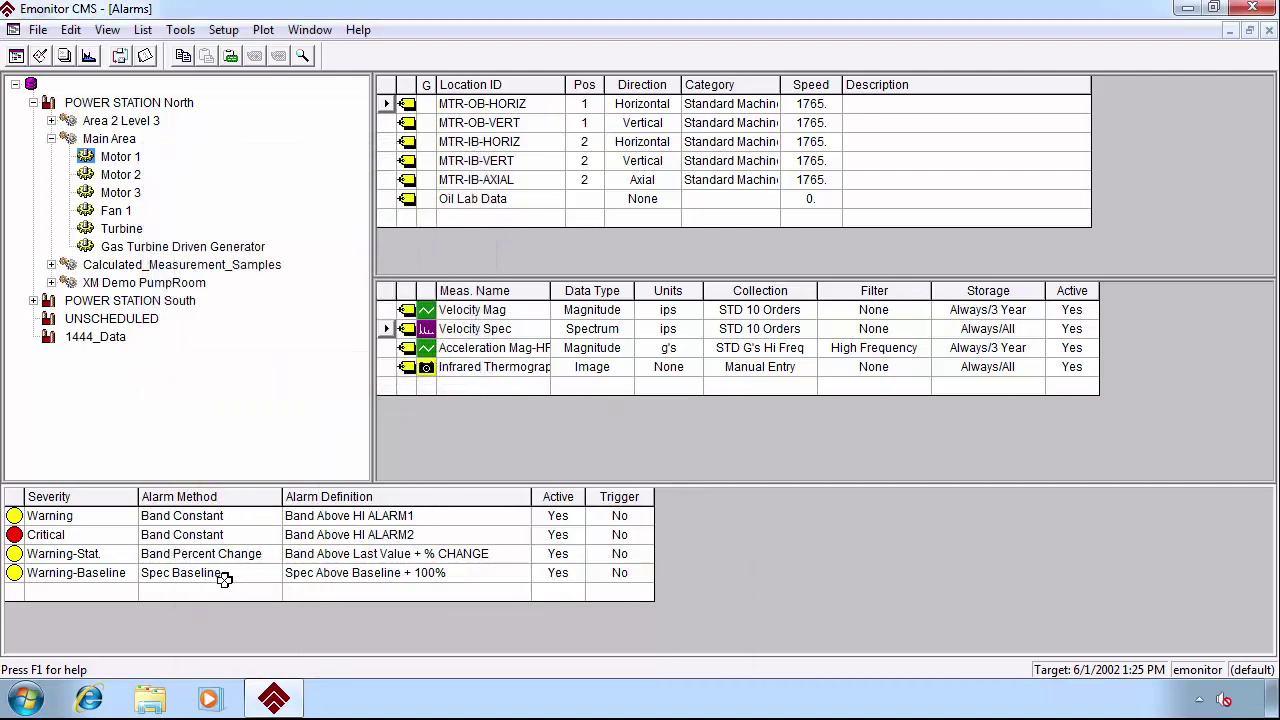
click(318, 557)
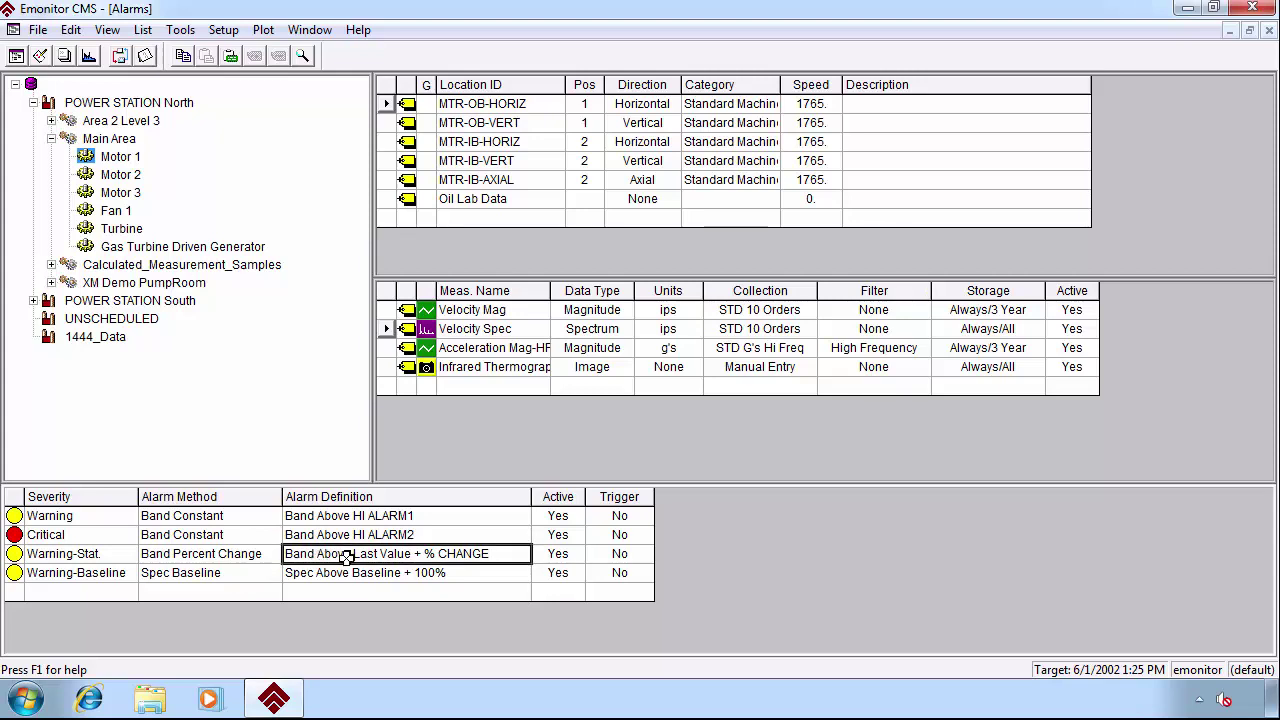
click(266, 575)
click(299, 578)
click(350, 582)
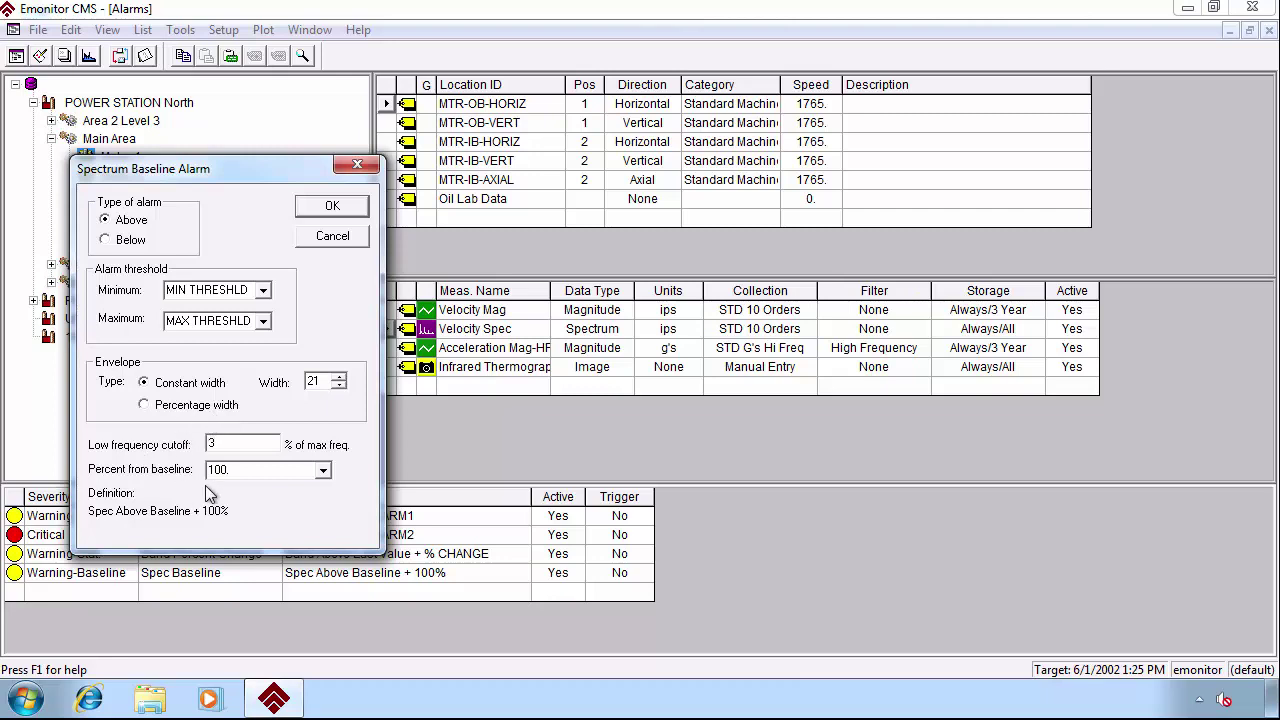
click(346, 239)
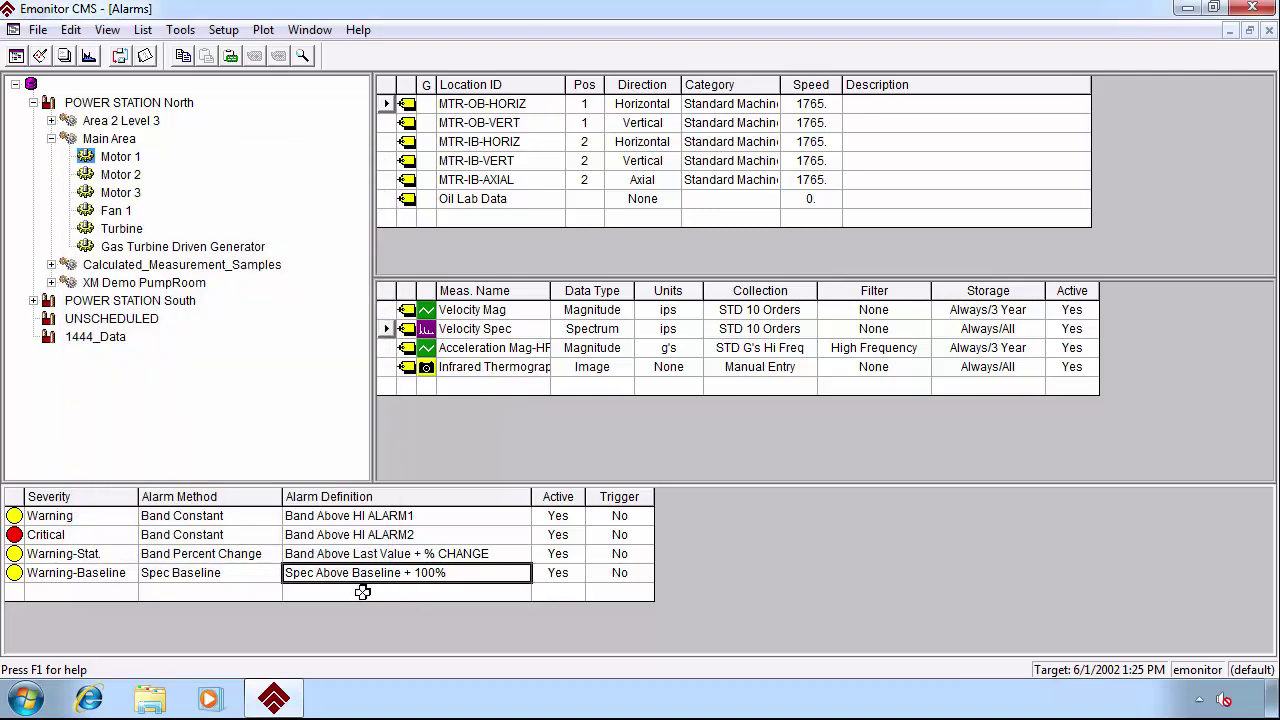
click(362, 592)
- Add a Normal Band Stat. Indicator alarm, then cancel out of its statistical settings
click(255, 595)
click(255, 595)
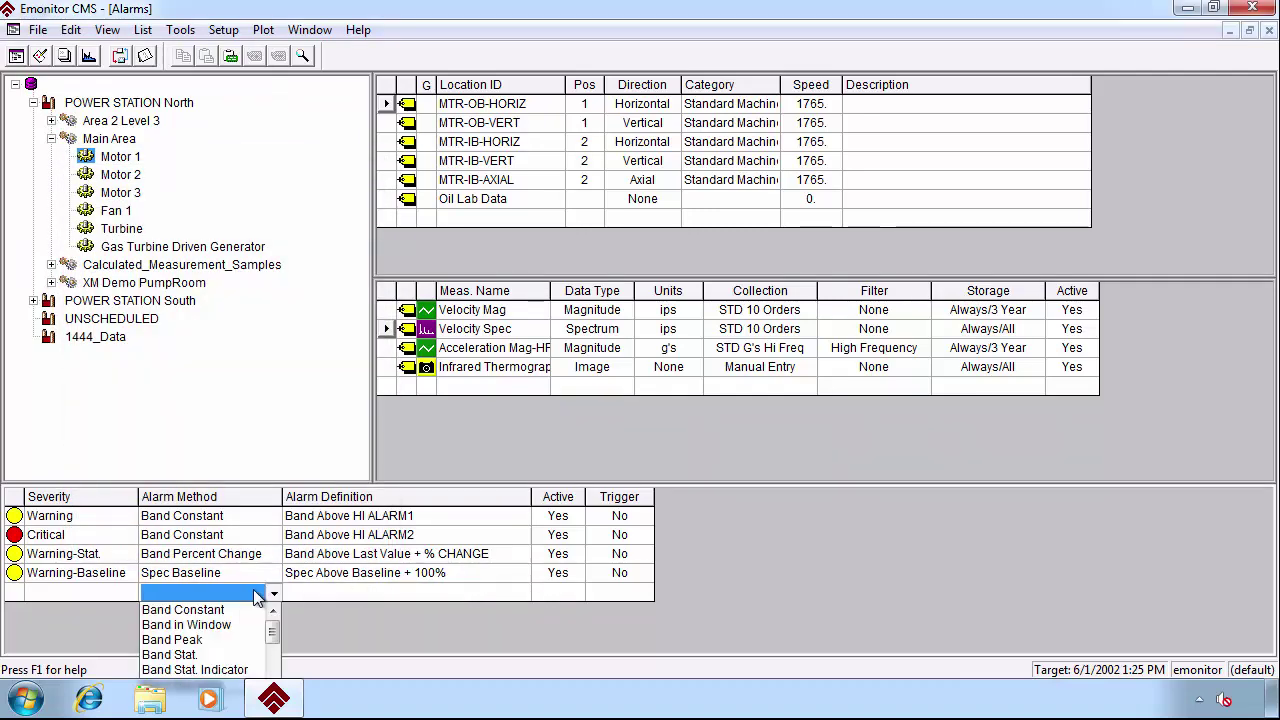
click(192, 670)
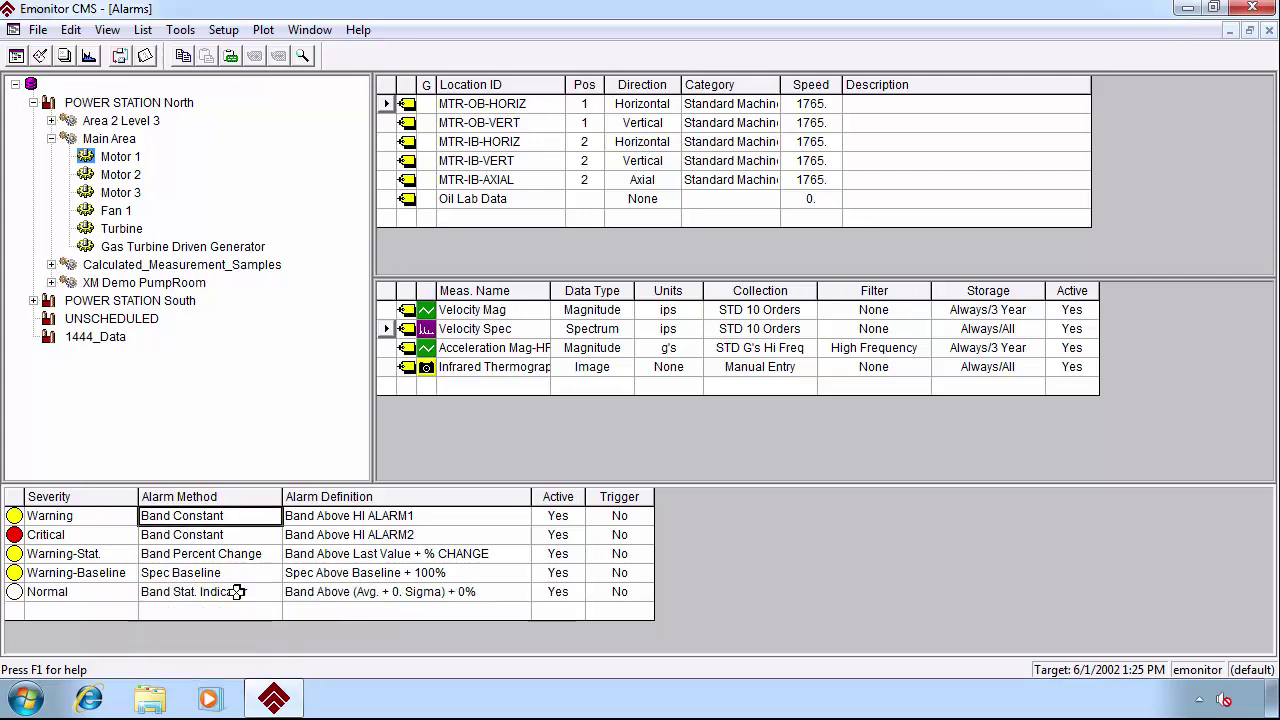
click(328, 594)
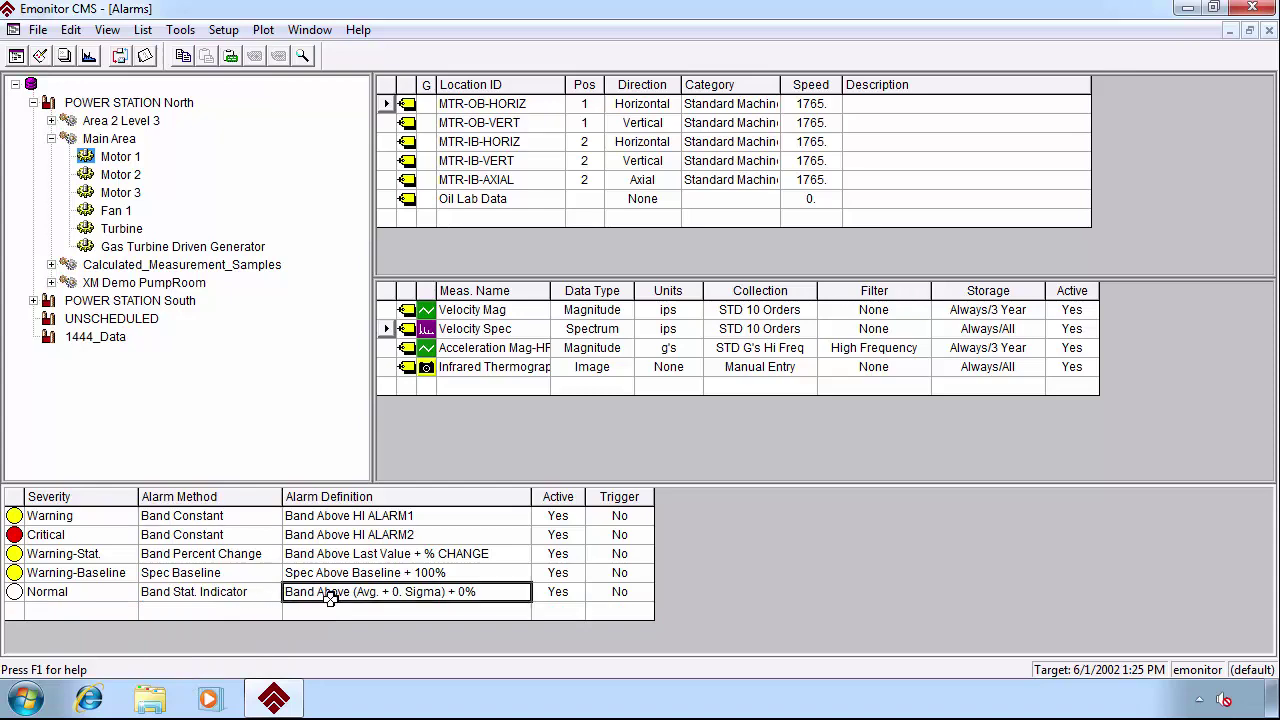
double_click(362, 594)
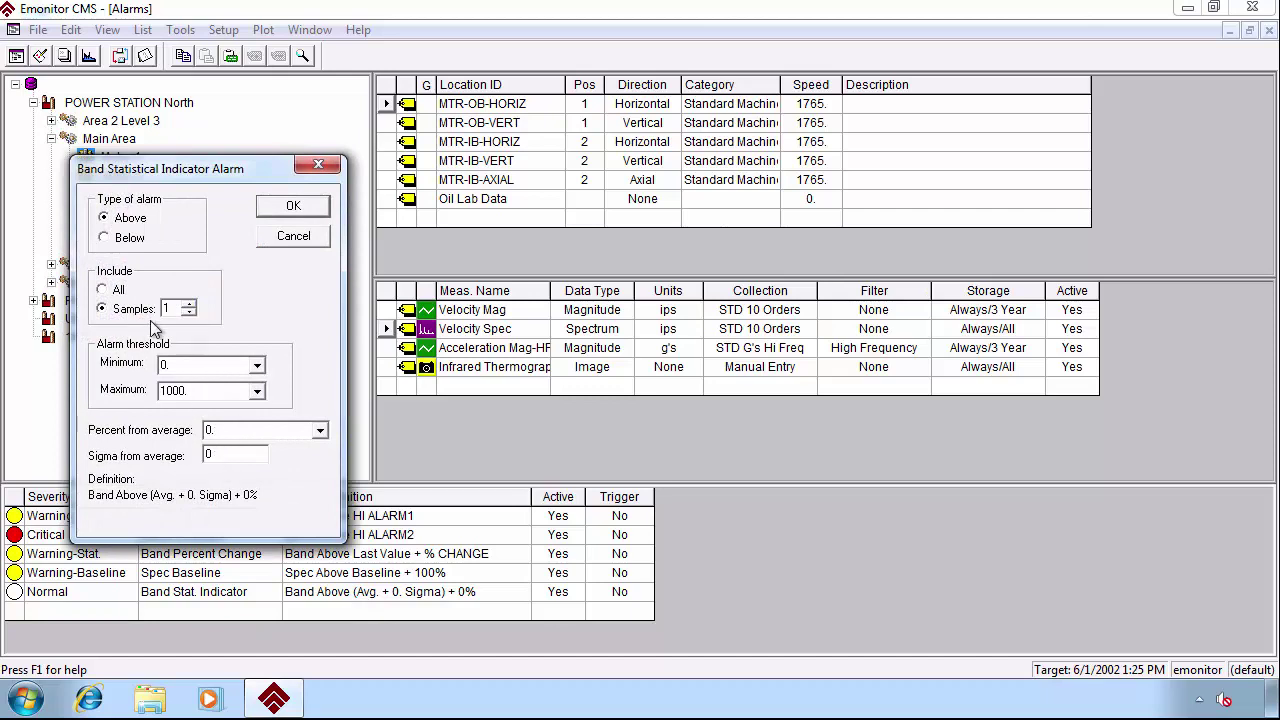
click(115, 290)
click(287, 238)
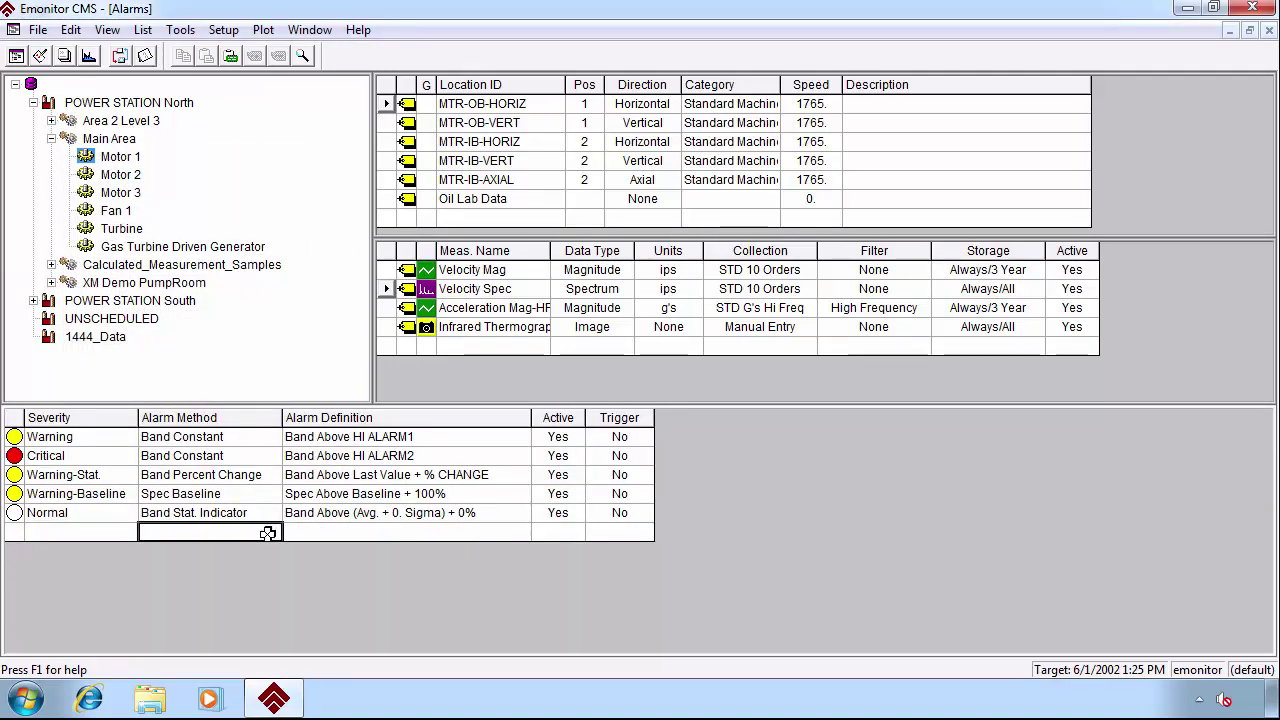
- Scroll through every option in the empty row's Alarm Method list, then dismiss it without choosing
click(270, 540)
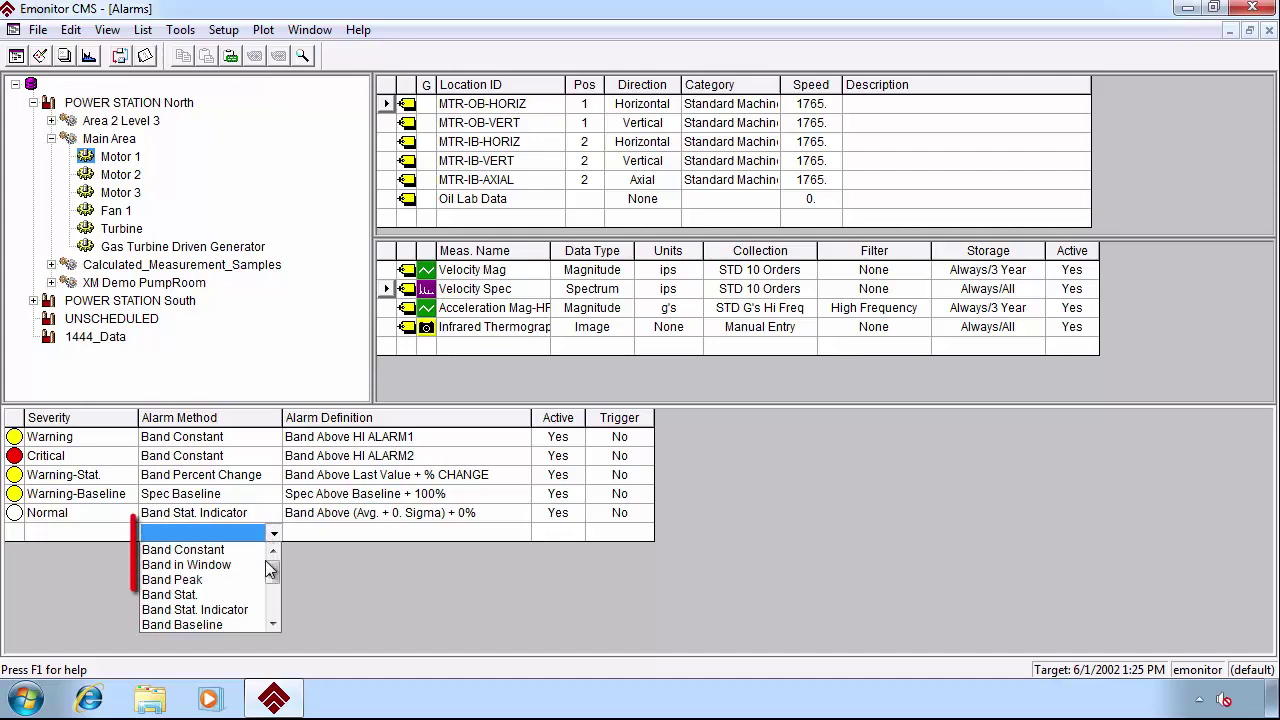
click(273, 623)
click(273, 623)
click(273, 623)
click(273, 623)
click(273, 623)
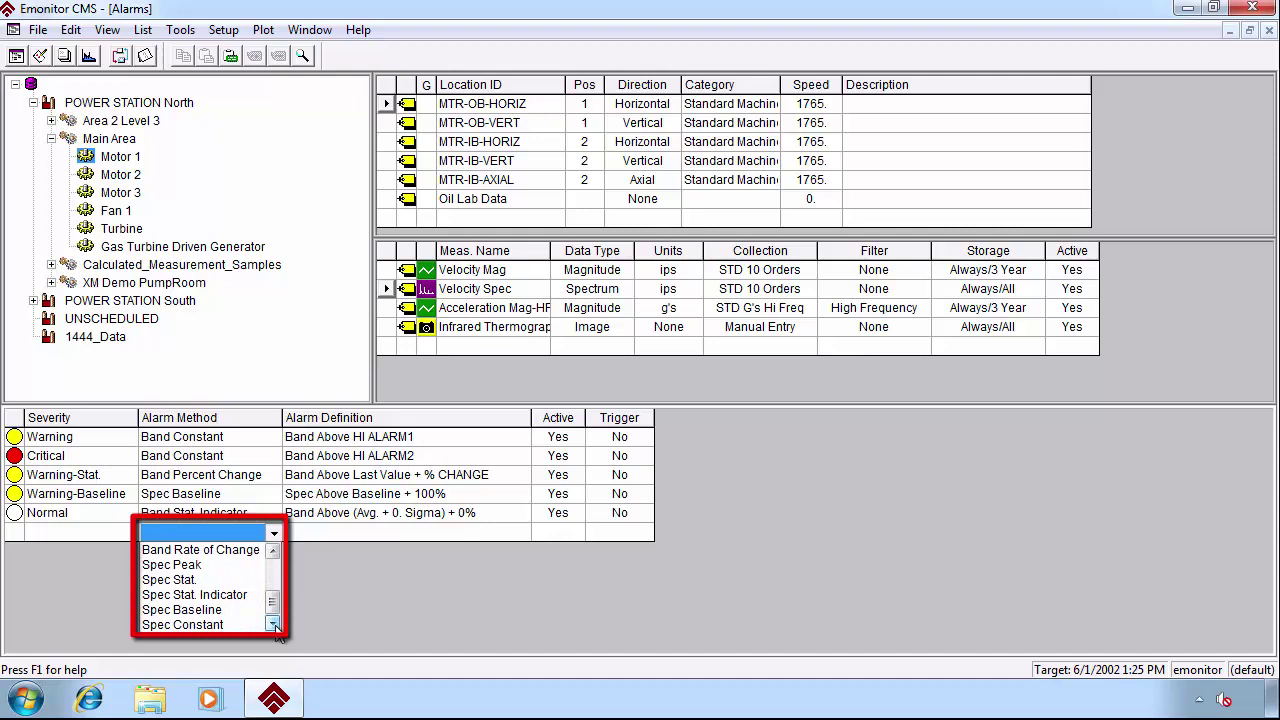
click(273, 551)
click(273, 551)
click(273, 551)
click(273, 551)
click(273, 551)
click(273, 551)
click(273, 551)
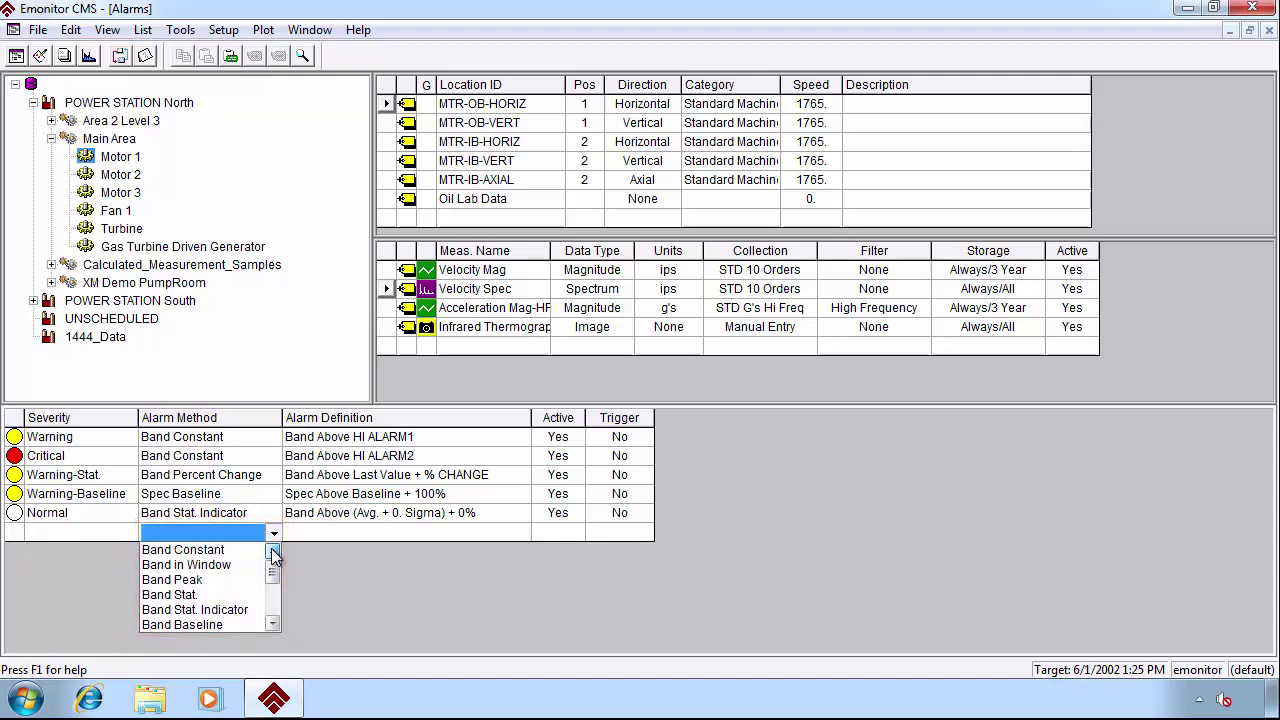
click(347, 530)
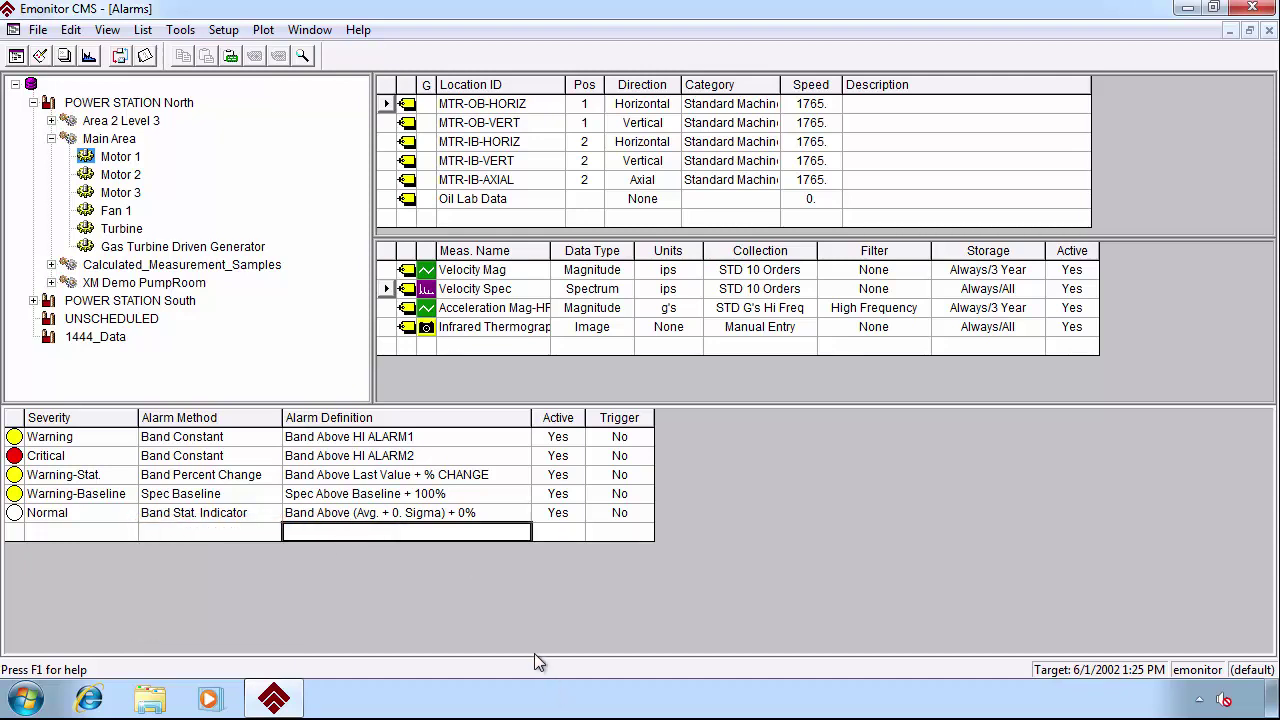
- Switch to the Alarm Panel view and select Motor 2 in the hierarchy
click(104, 30)
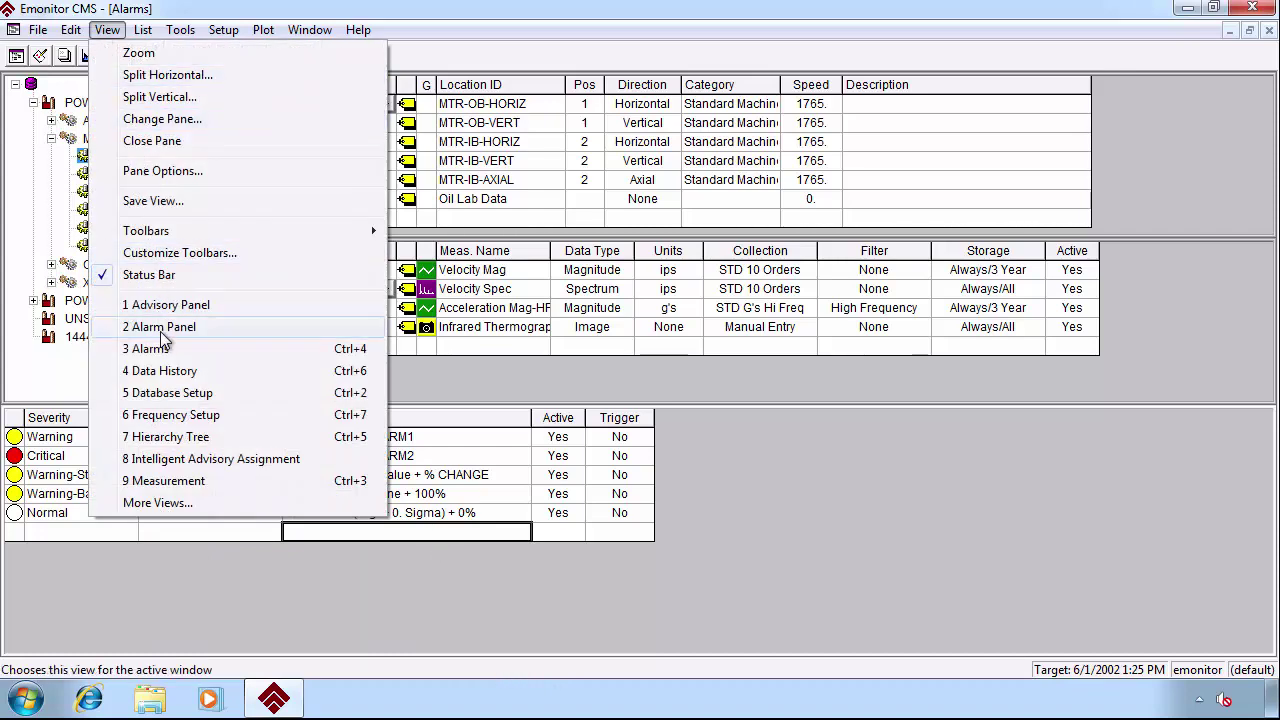
click(161, 334)
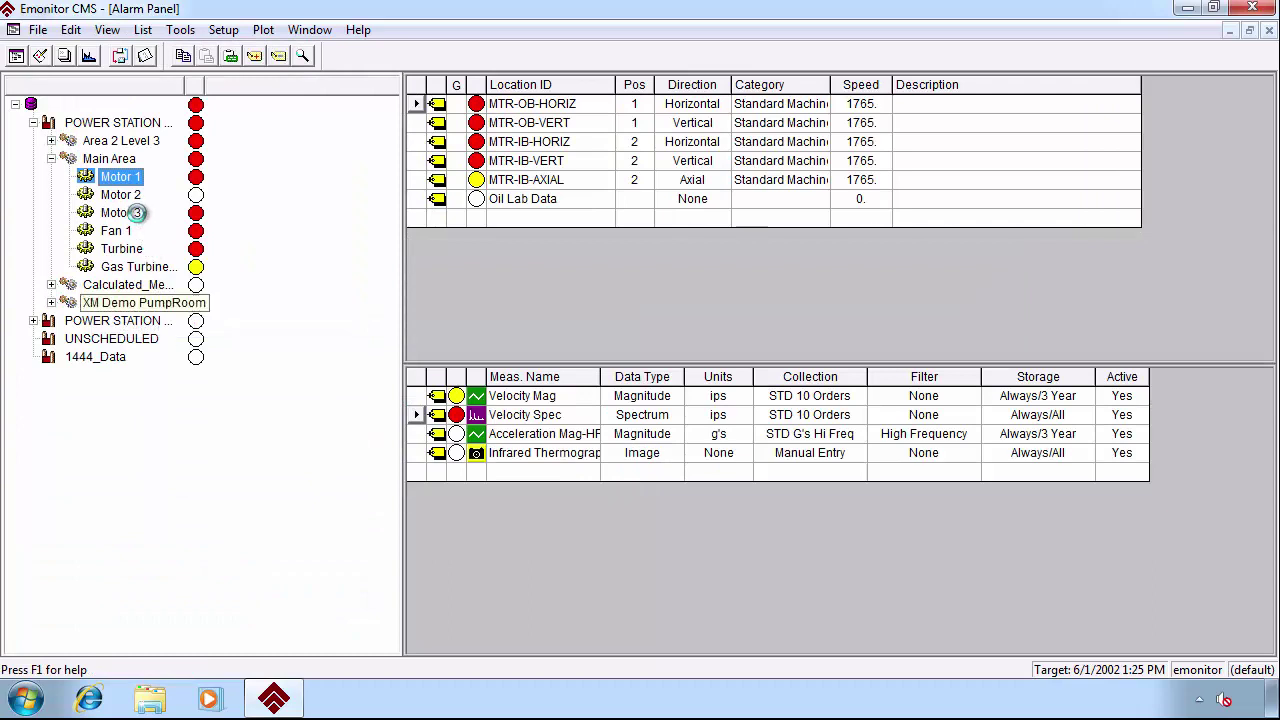
click(126, 194)
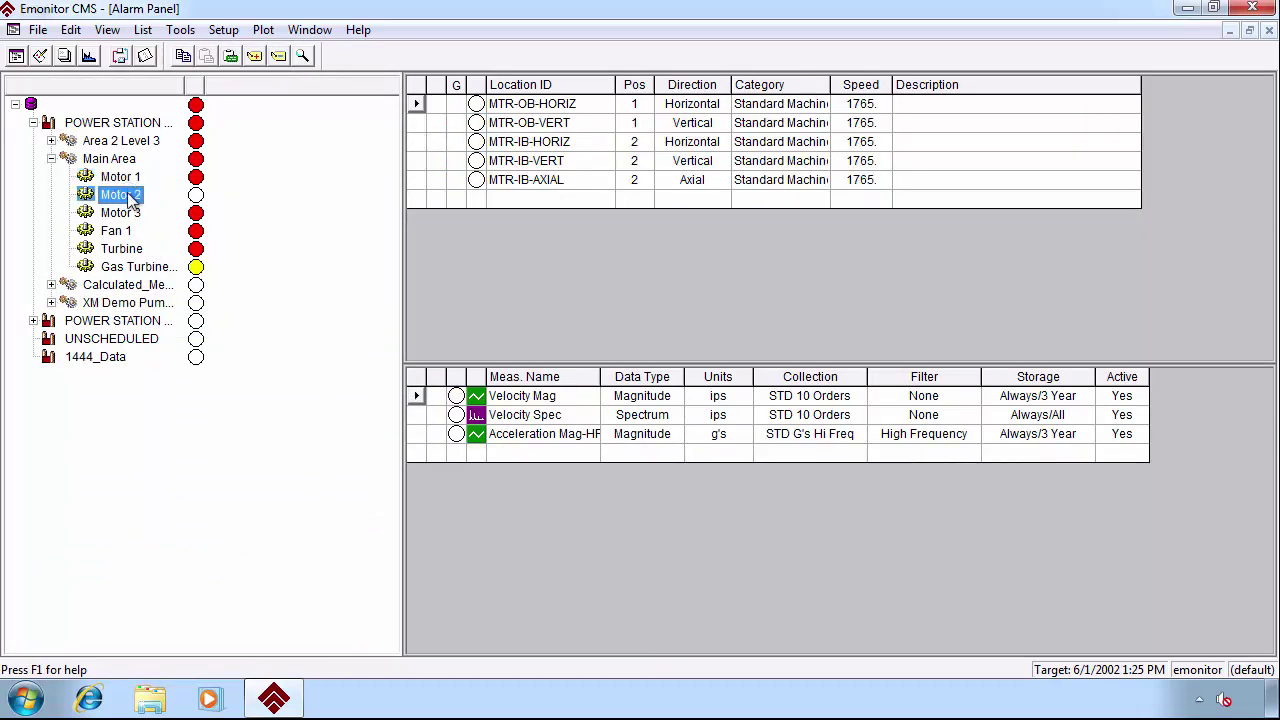
- Run Process > Update Alarm Severities on Motor 2 and acknowledge the completion message
right_click(131, 199)
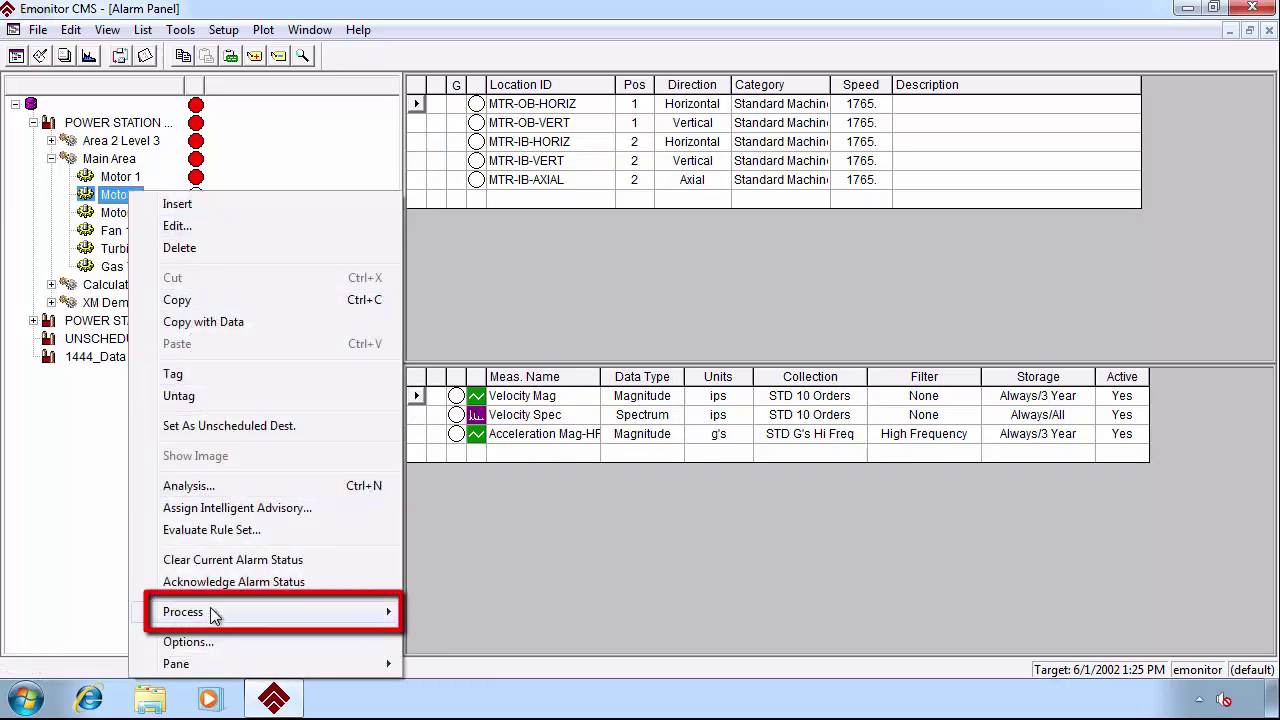
mouse_move(219, 608)
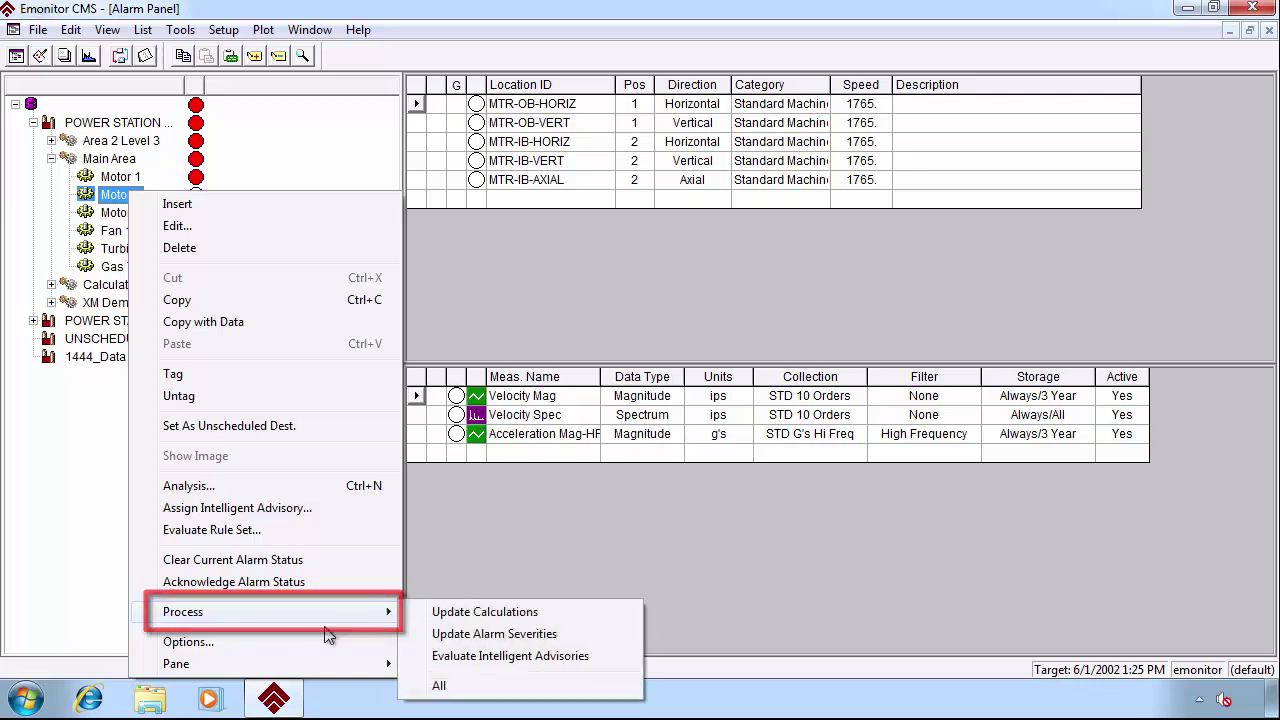
click(553, 638)
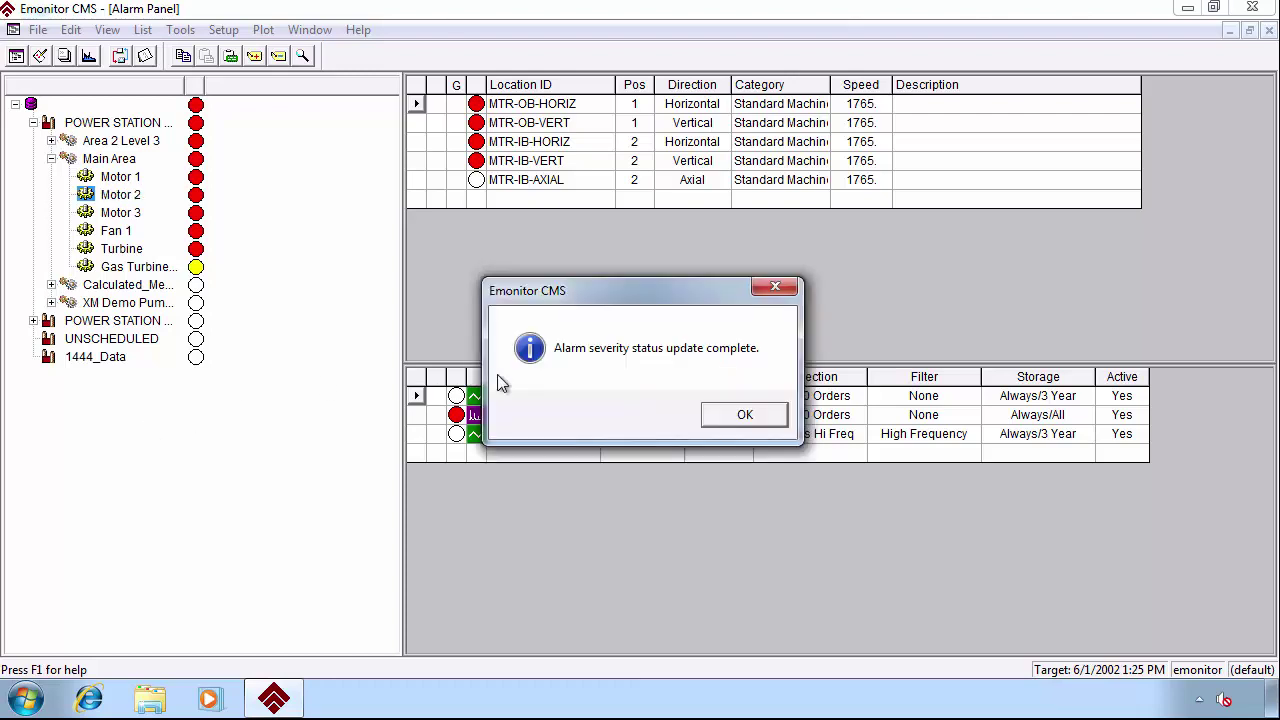
click(744, 416)
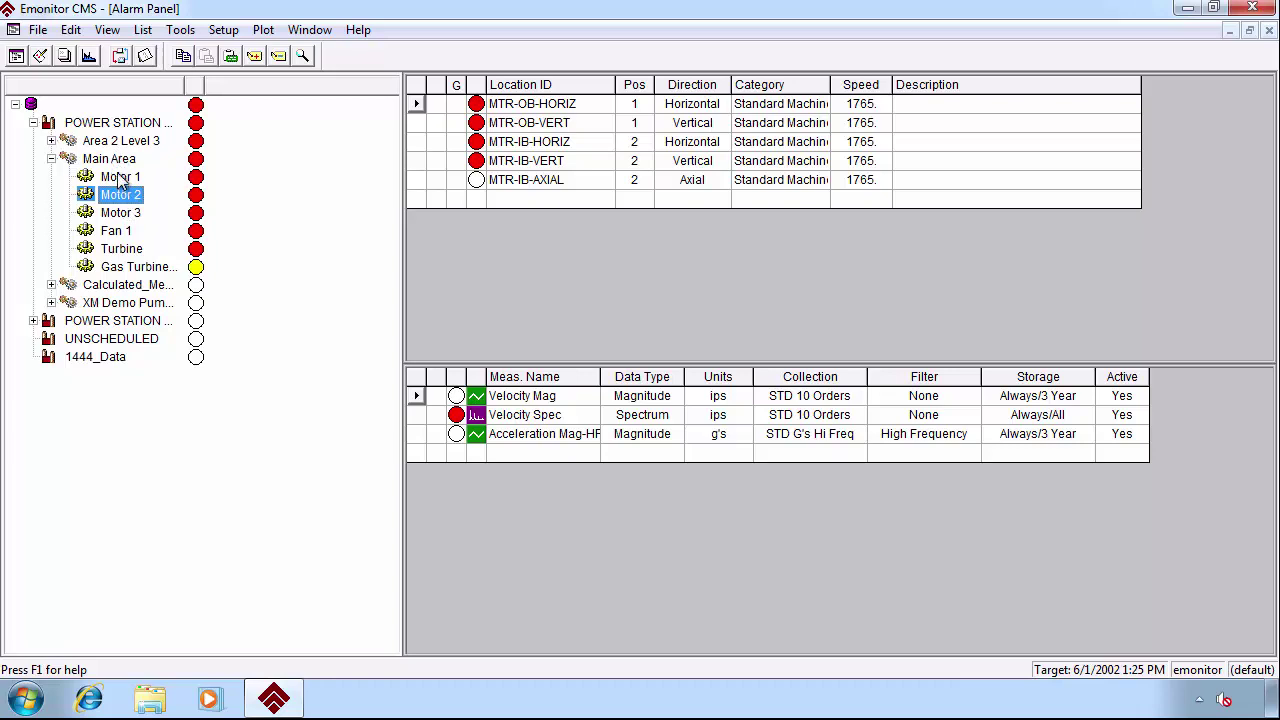
- Clear the current alarm status for the Main Area location
click(115, 160)
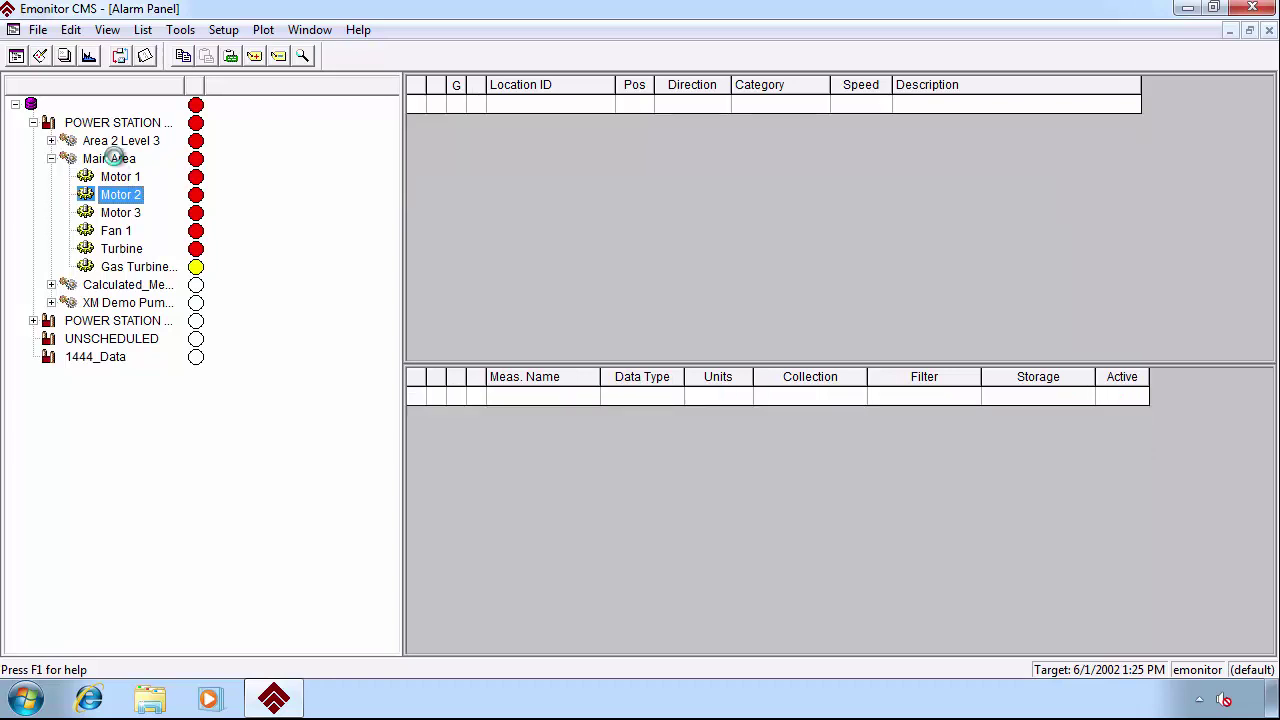
right_click(115, 158)
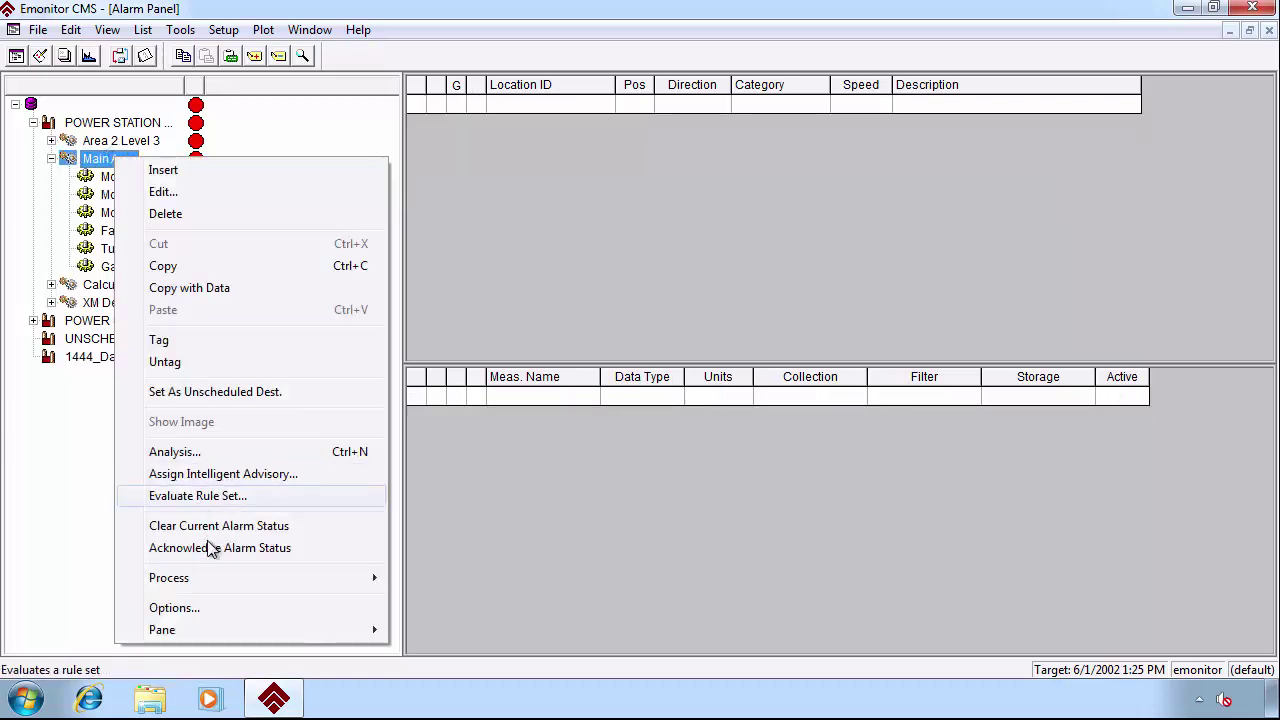
click(229, 527)
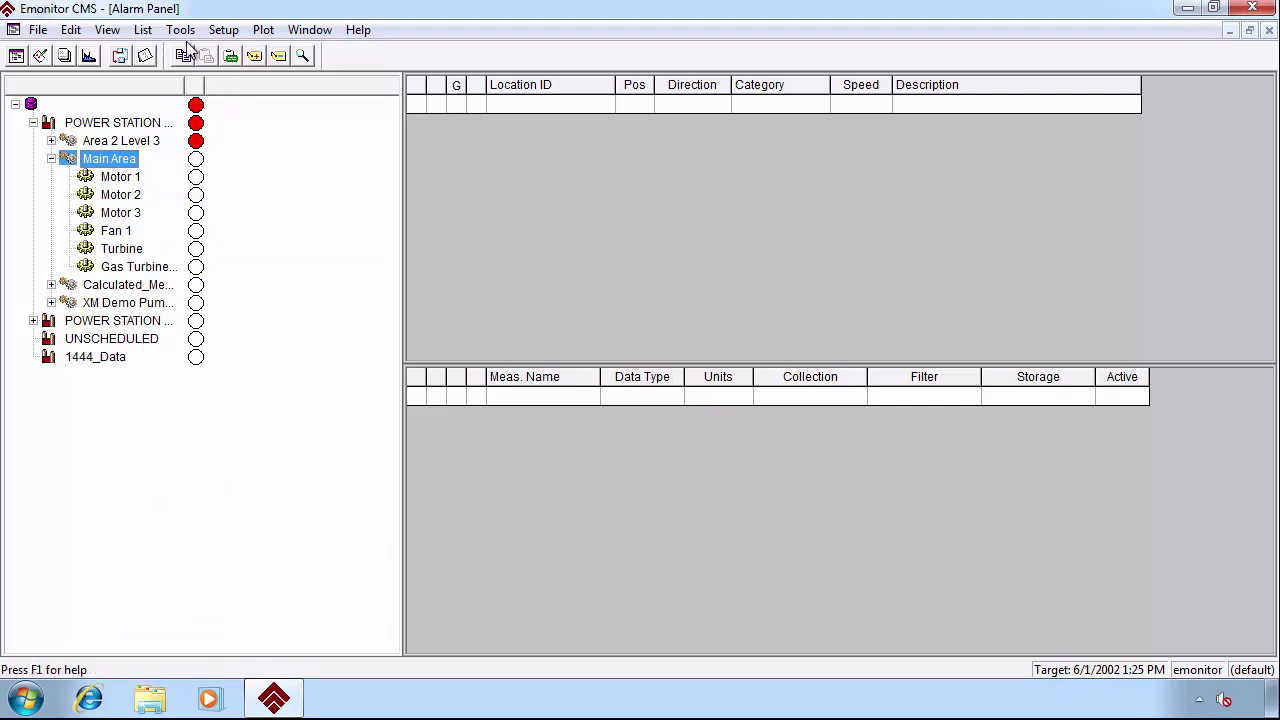
- Save the current list under the name 'Main'
click(141, 31)
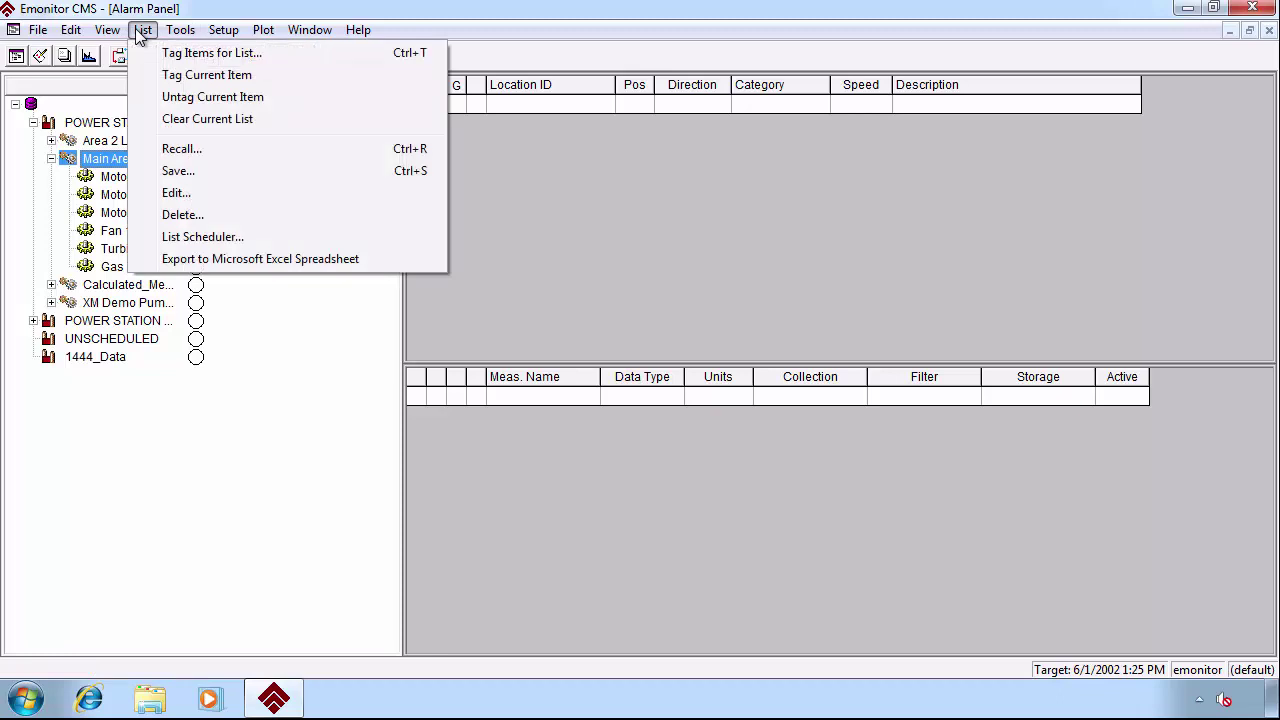
click(198, 171)
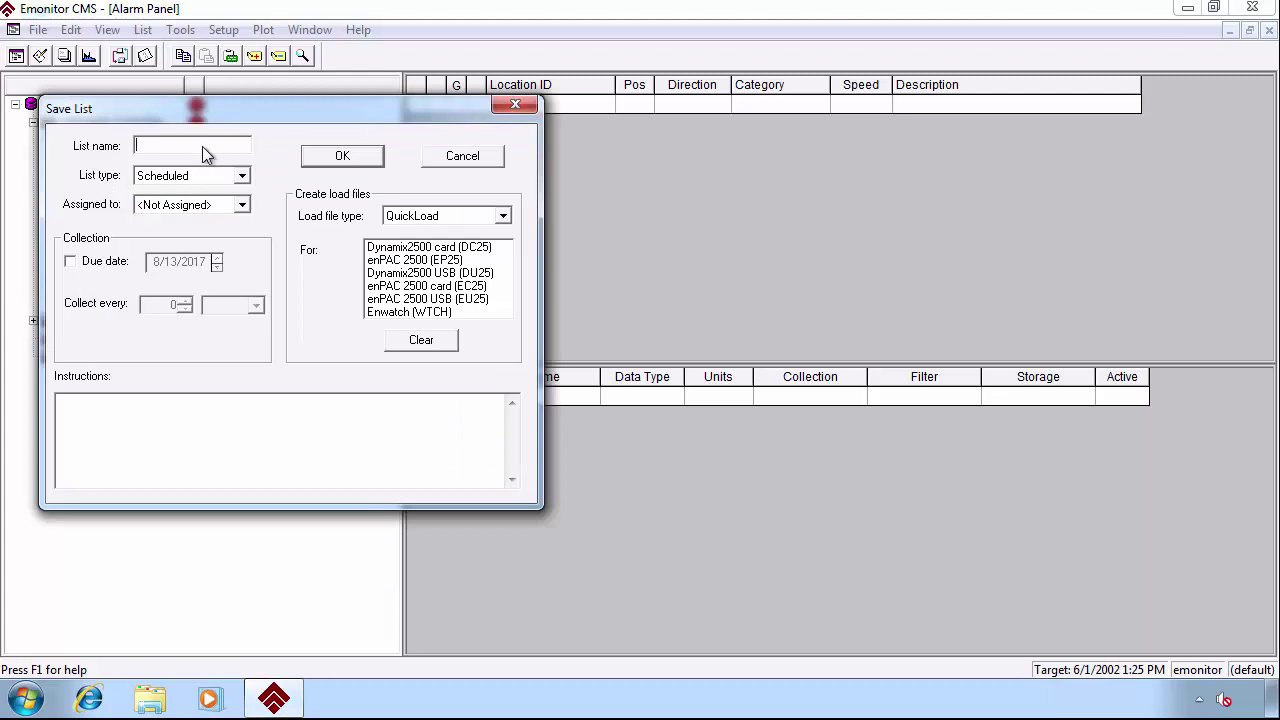
text(Main)
key(Return)
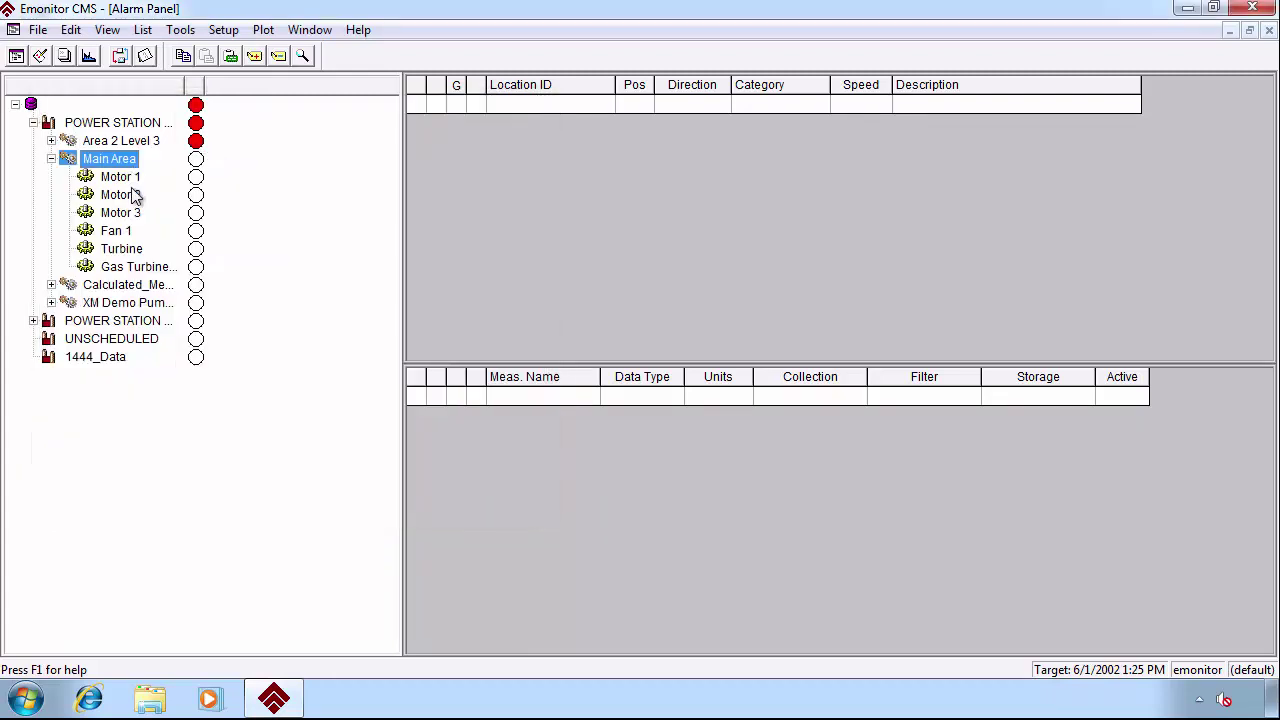
- Launch the Severity Updater from Rockwell Software > Emonitor > Utilities in the Start menu
click(26, 698)
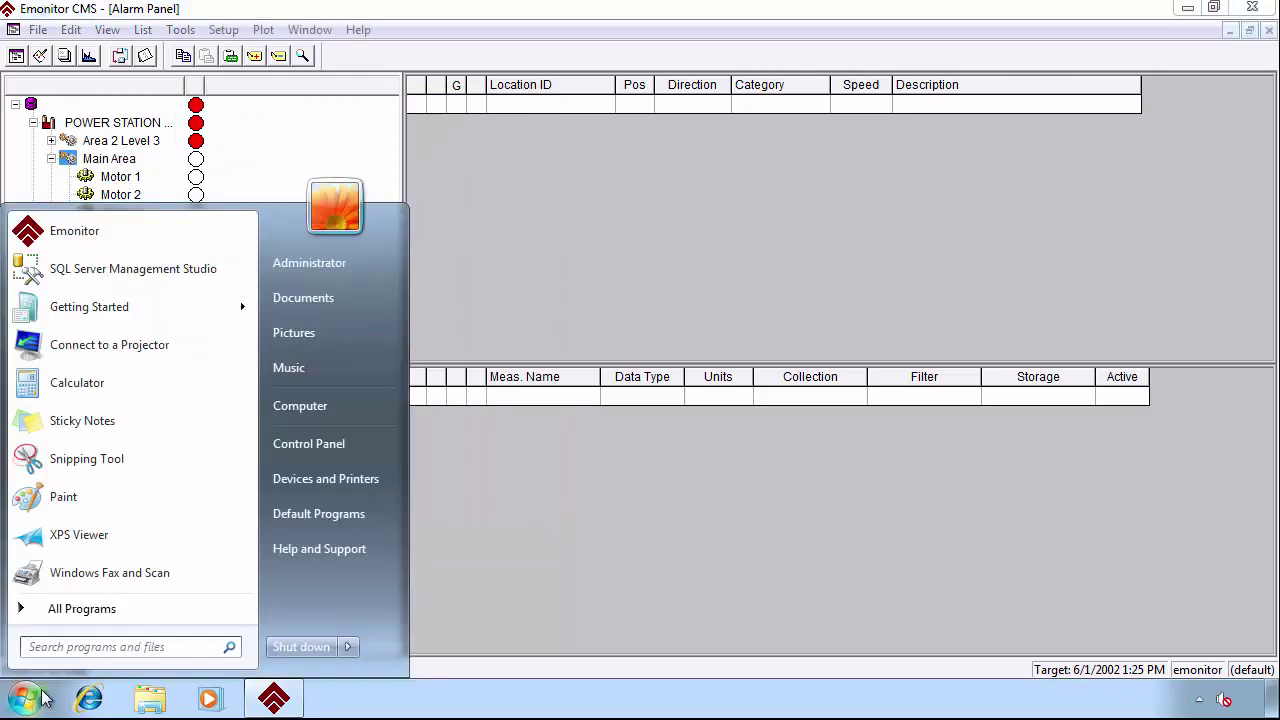
click(112, 610)
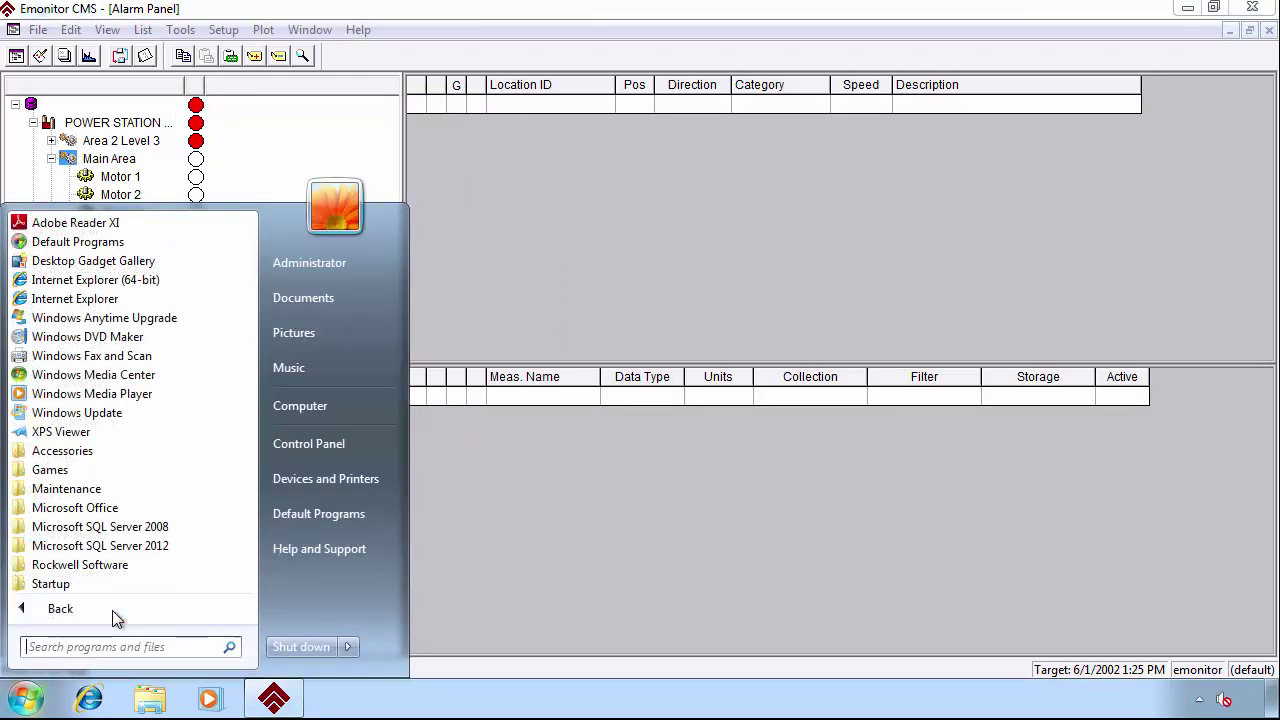
click(128, 566)
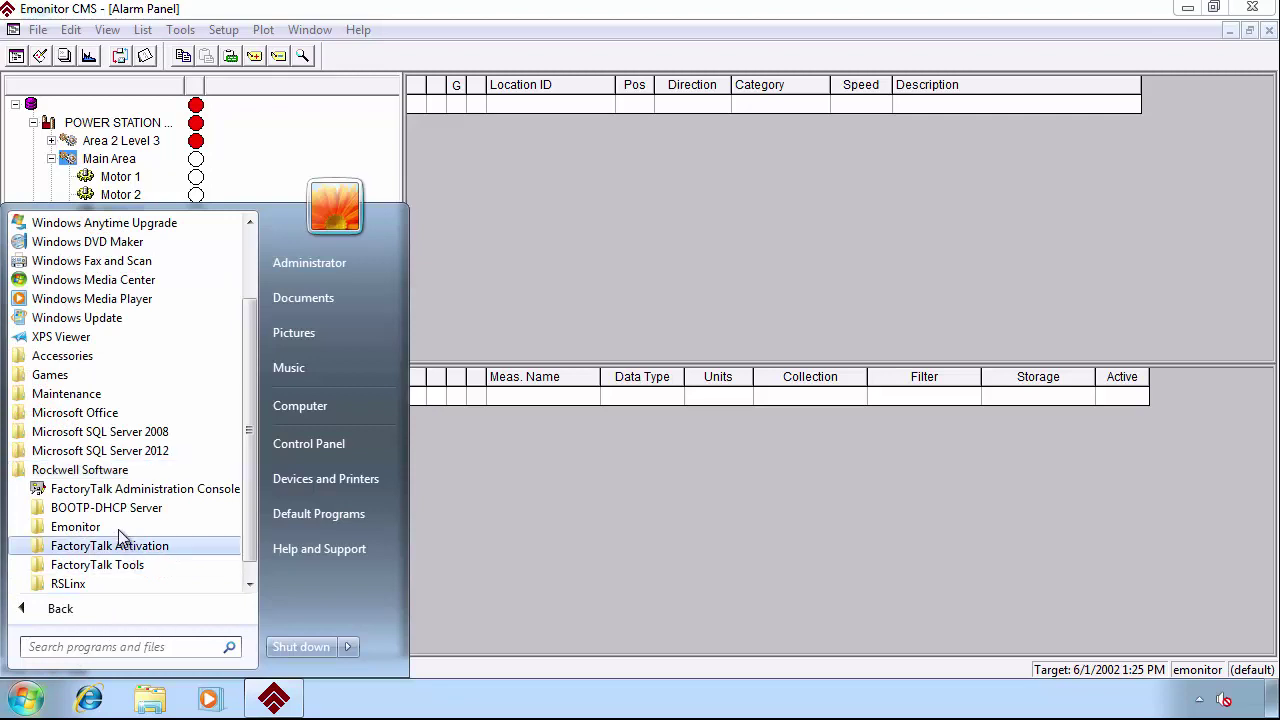
click(118, 527)
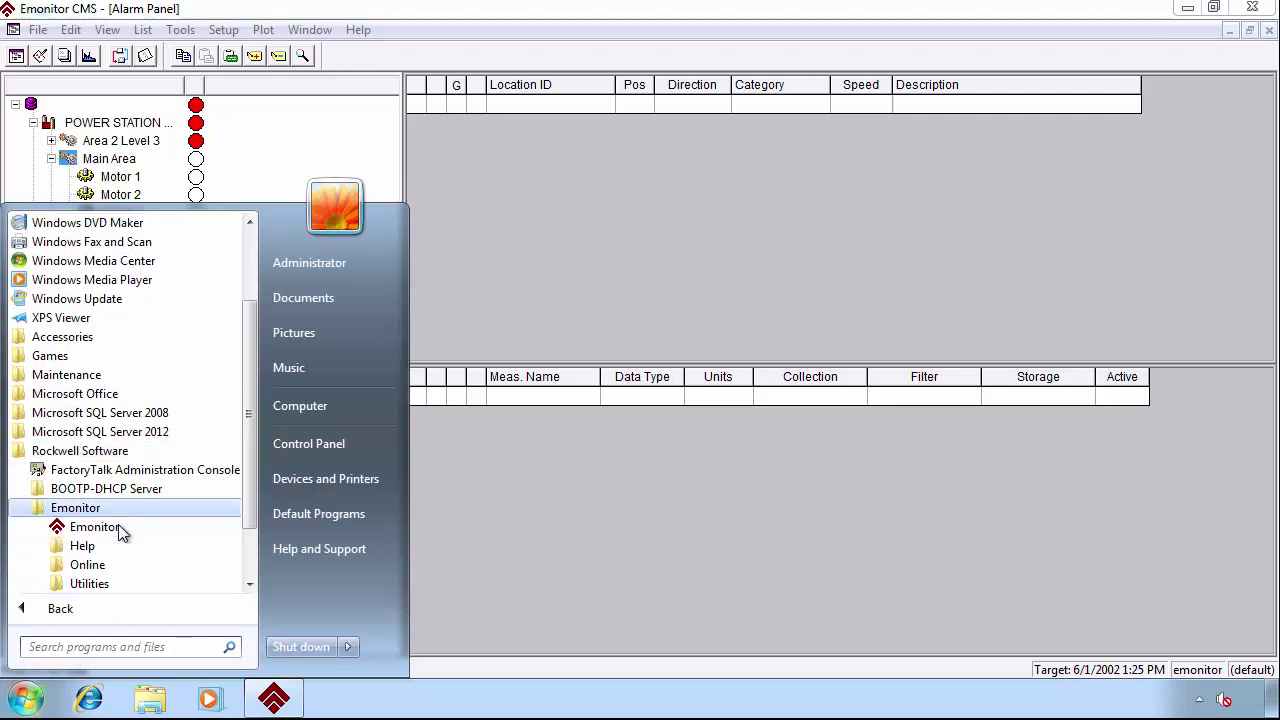
click(101, 586)
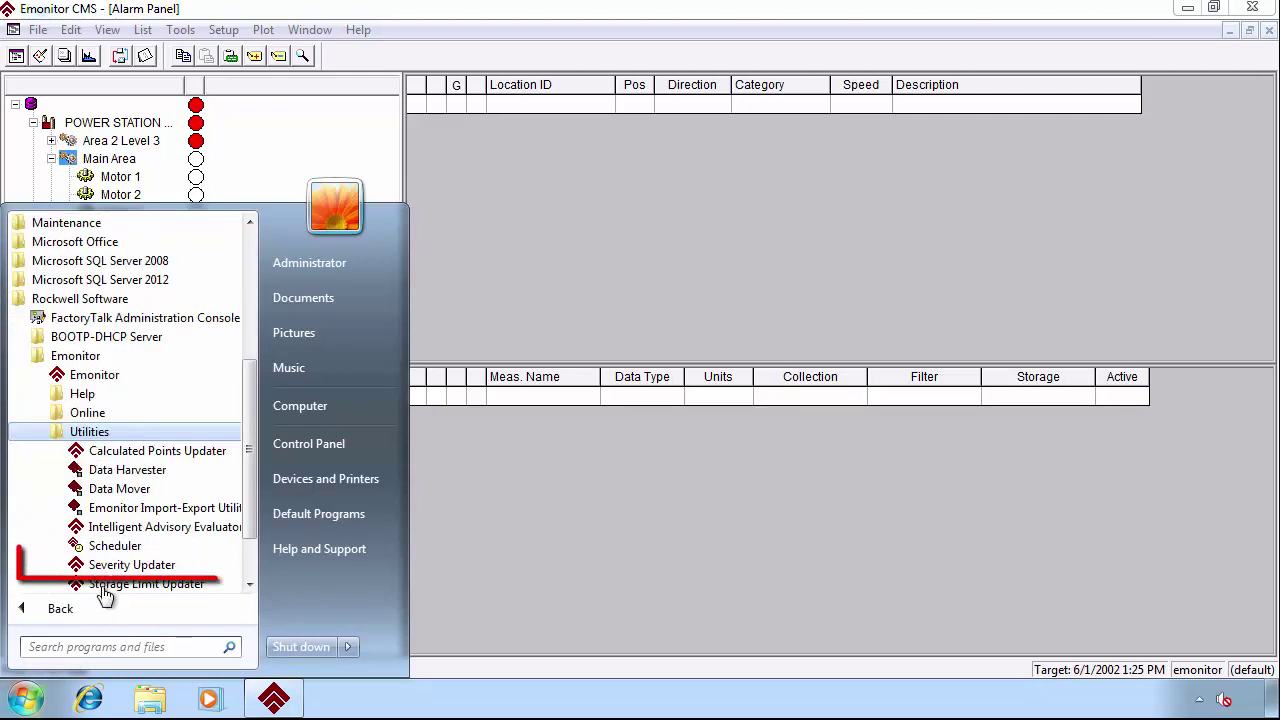
click(174, 567)
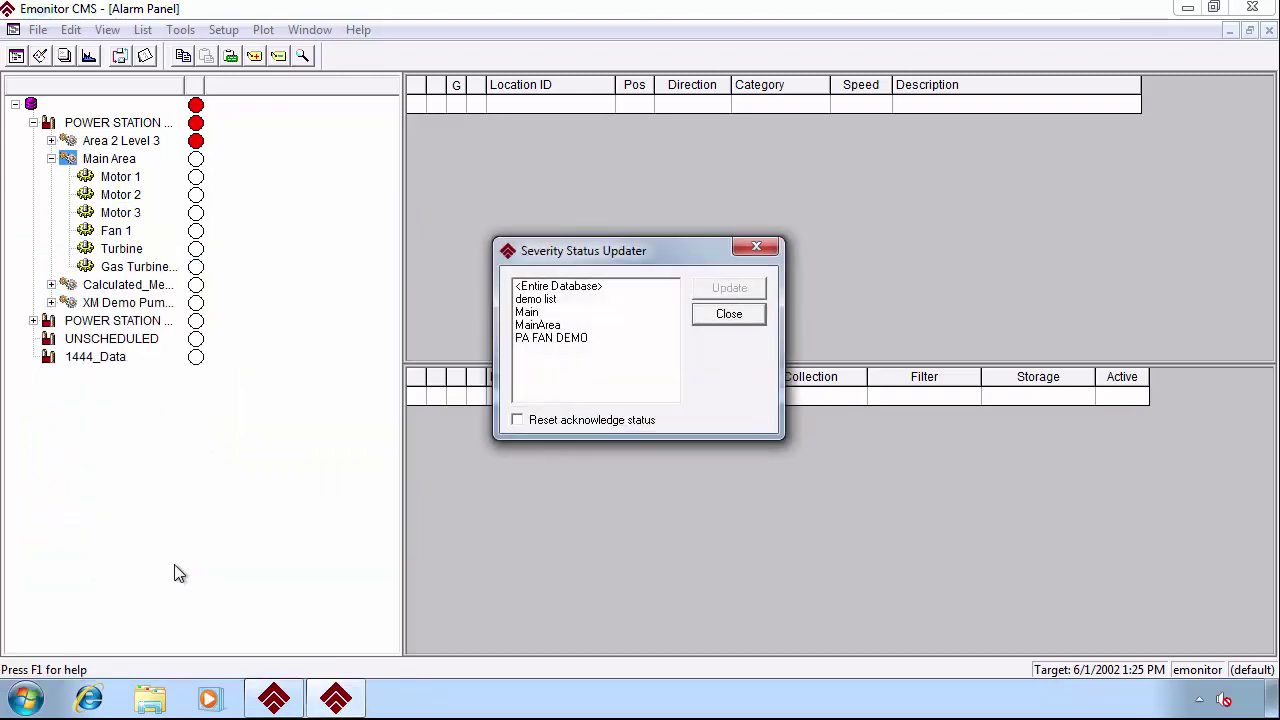
- Update severities for the Main list with Reset acknowledge status checked
click(531, 314)
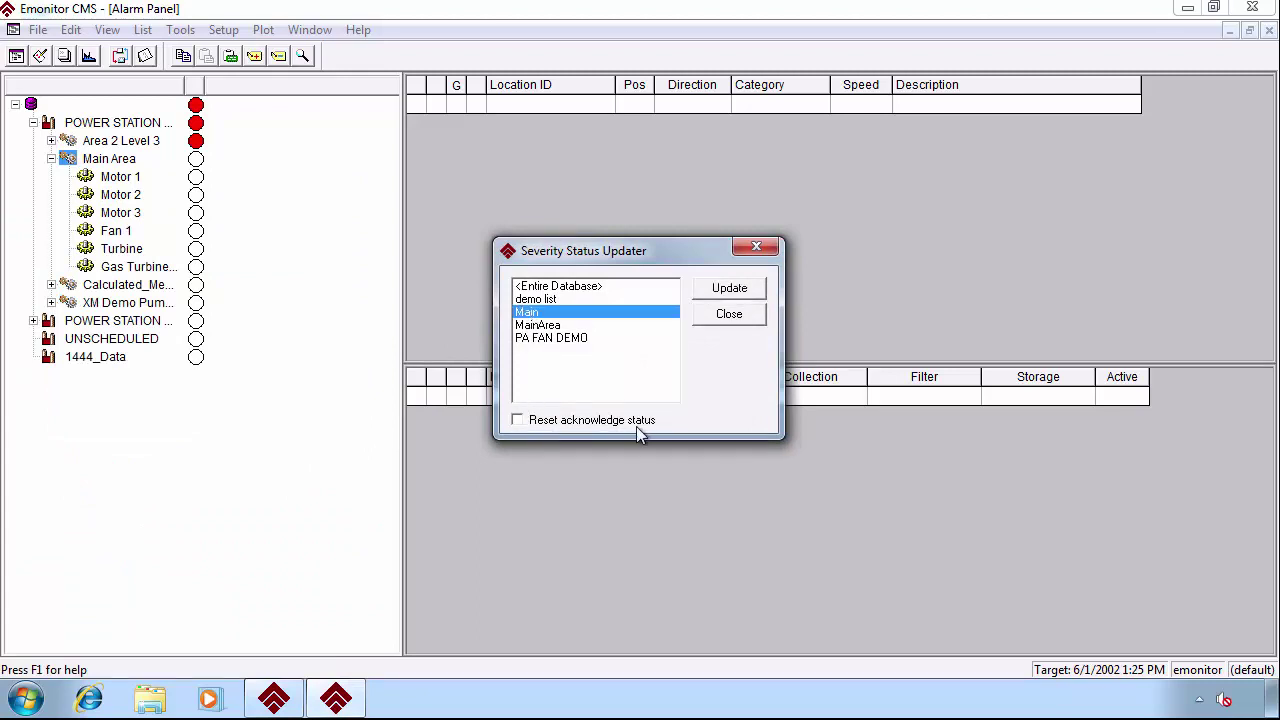
click(517, 422)
click(729, 289)
click(729, 289)
- Check Main Area's machines, including Turbine, for their new red and yellow alarm severities
click(131, 163)
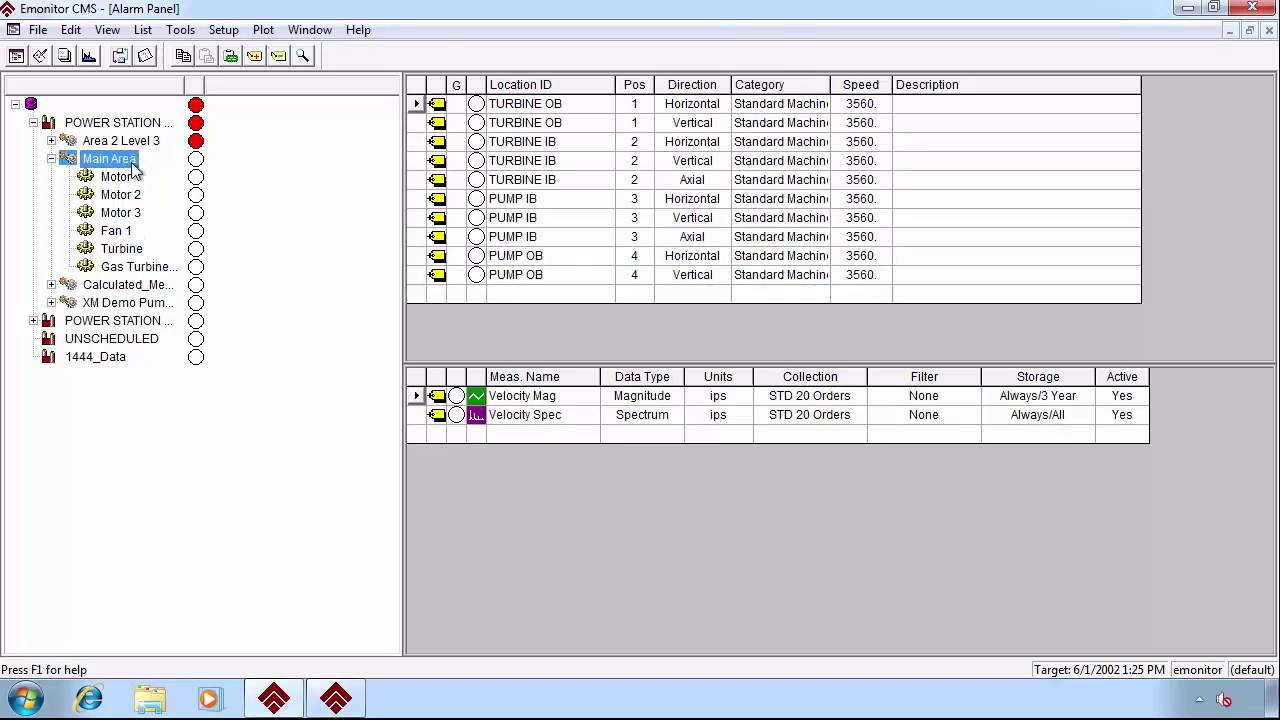
key(t)
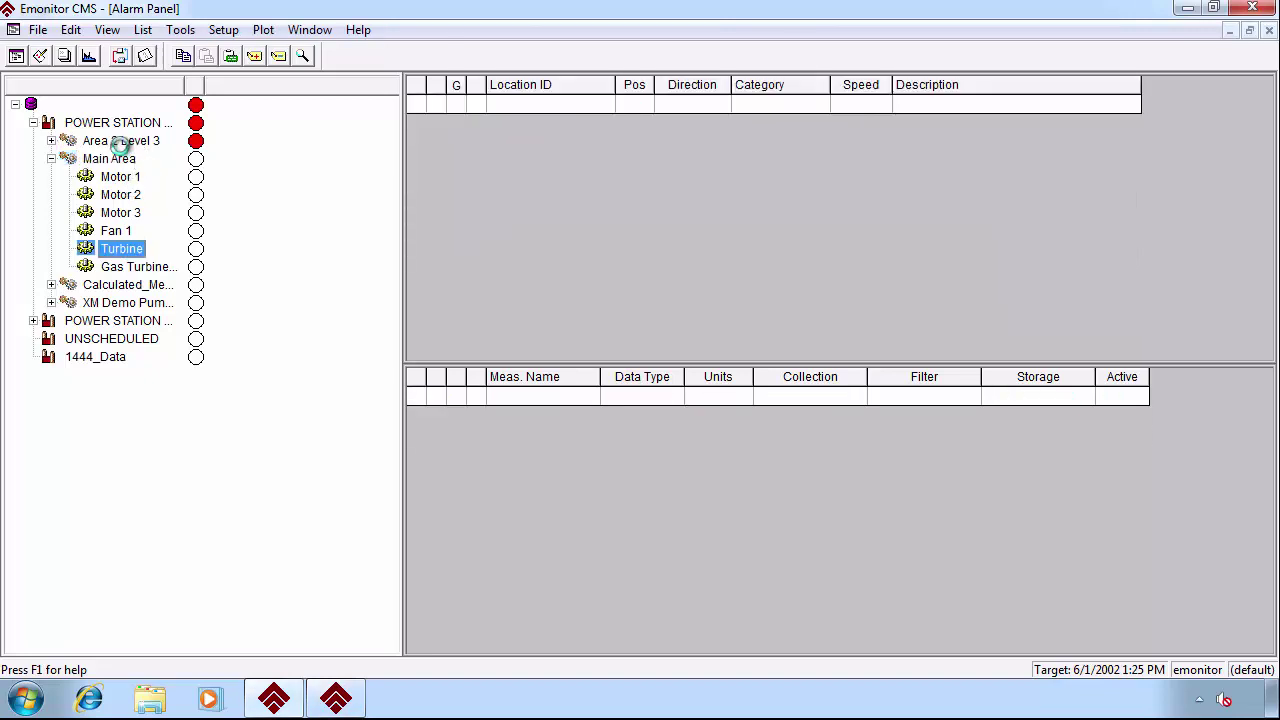
click(124, 160)
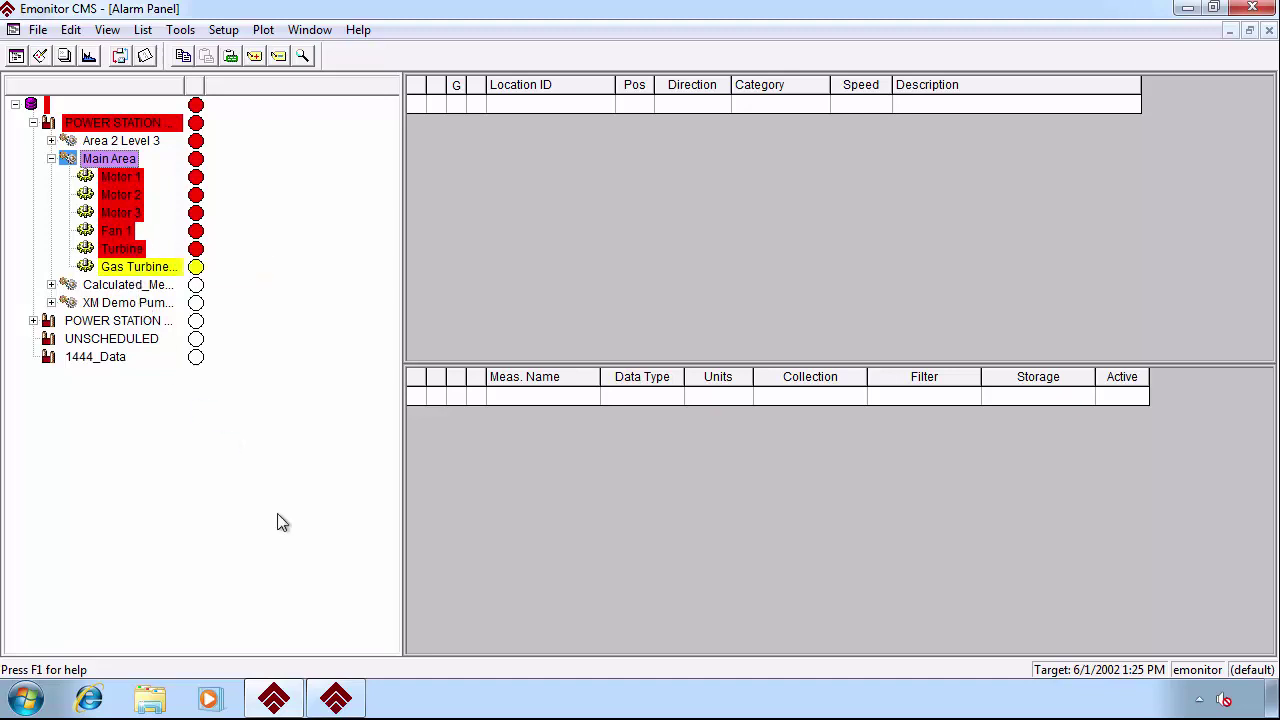
- Read the Severity Updater's command line parameters help topic, then close help
click(337, 700)
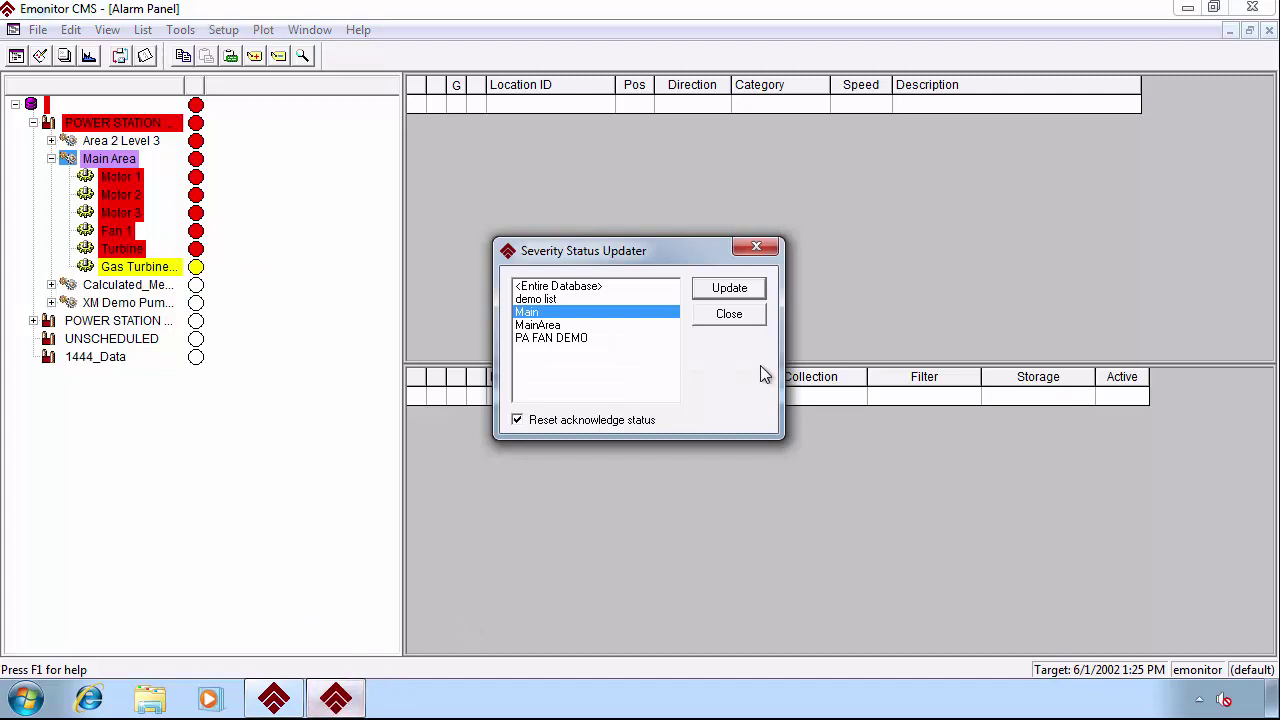
key(F1)
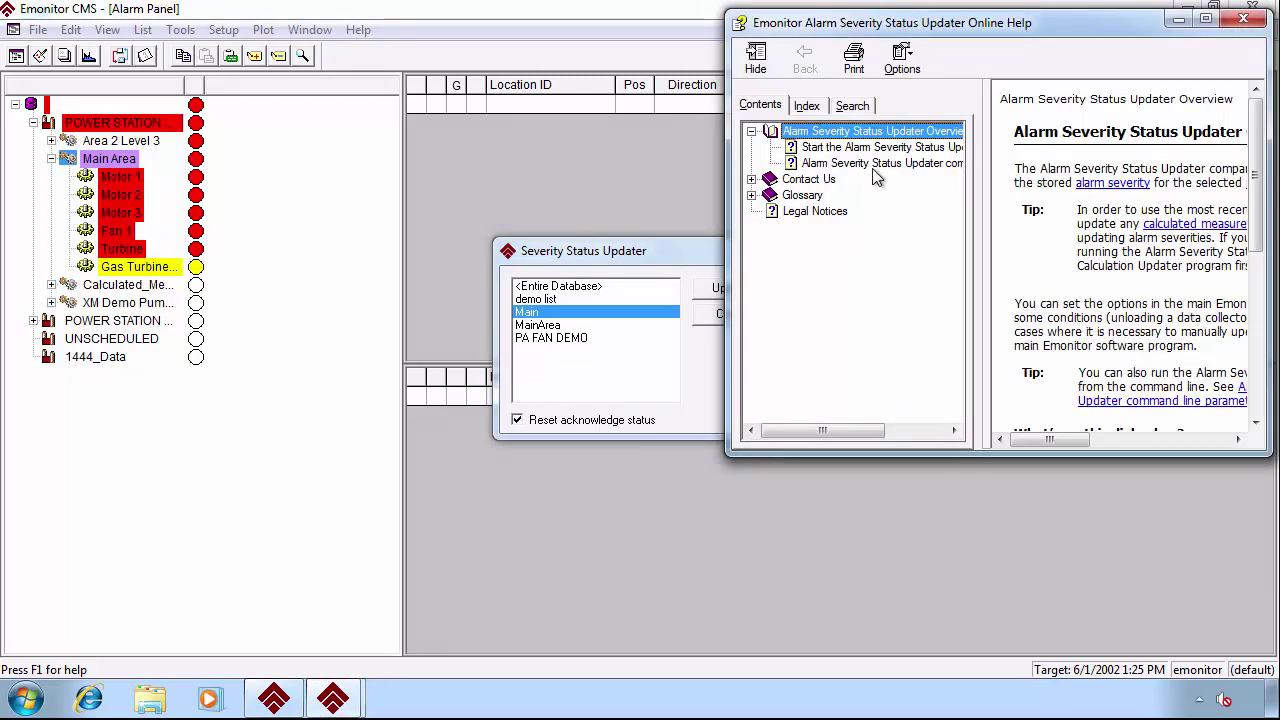
click(874, 164)
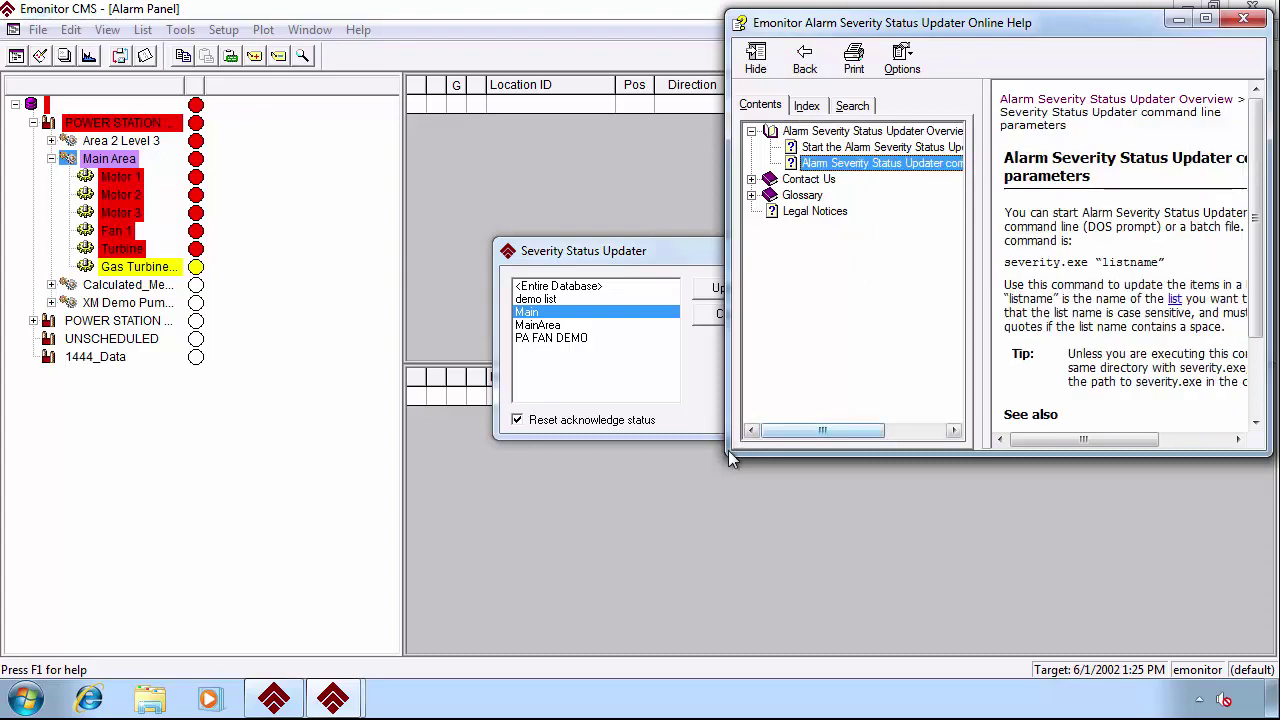
drag(727, 453, 350, 545)
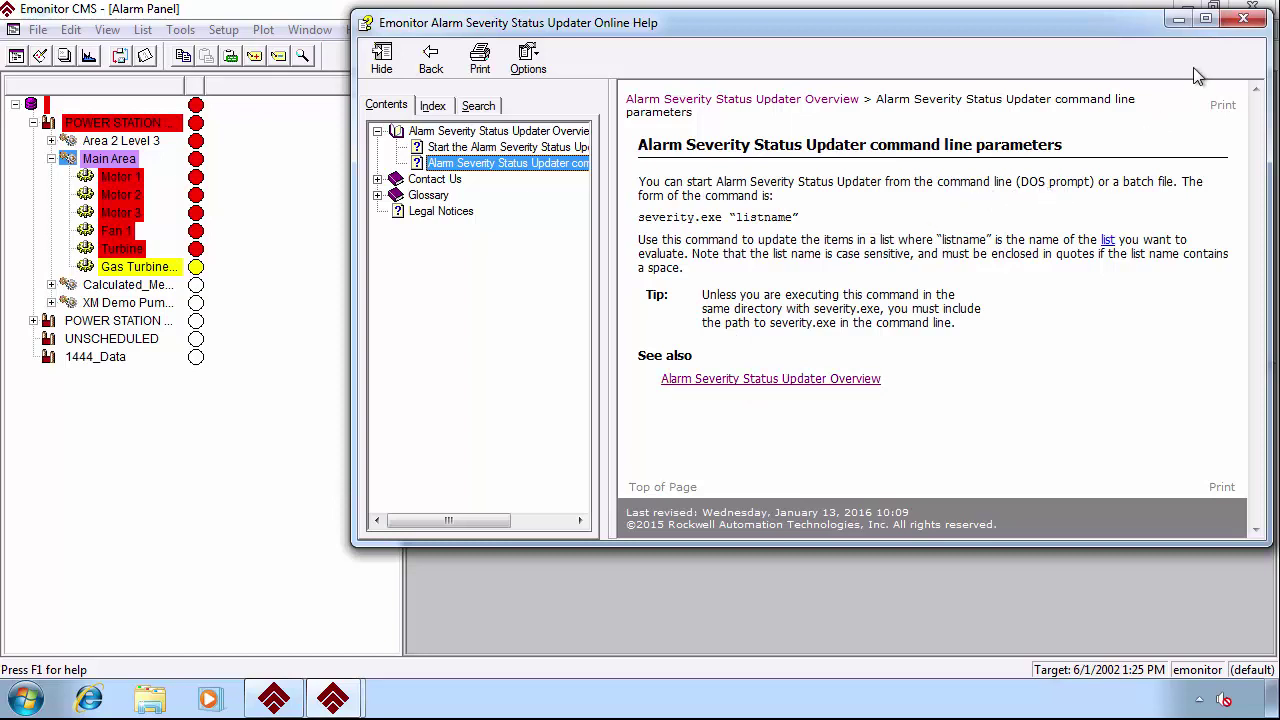
click(1256, 24)
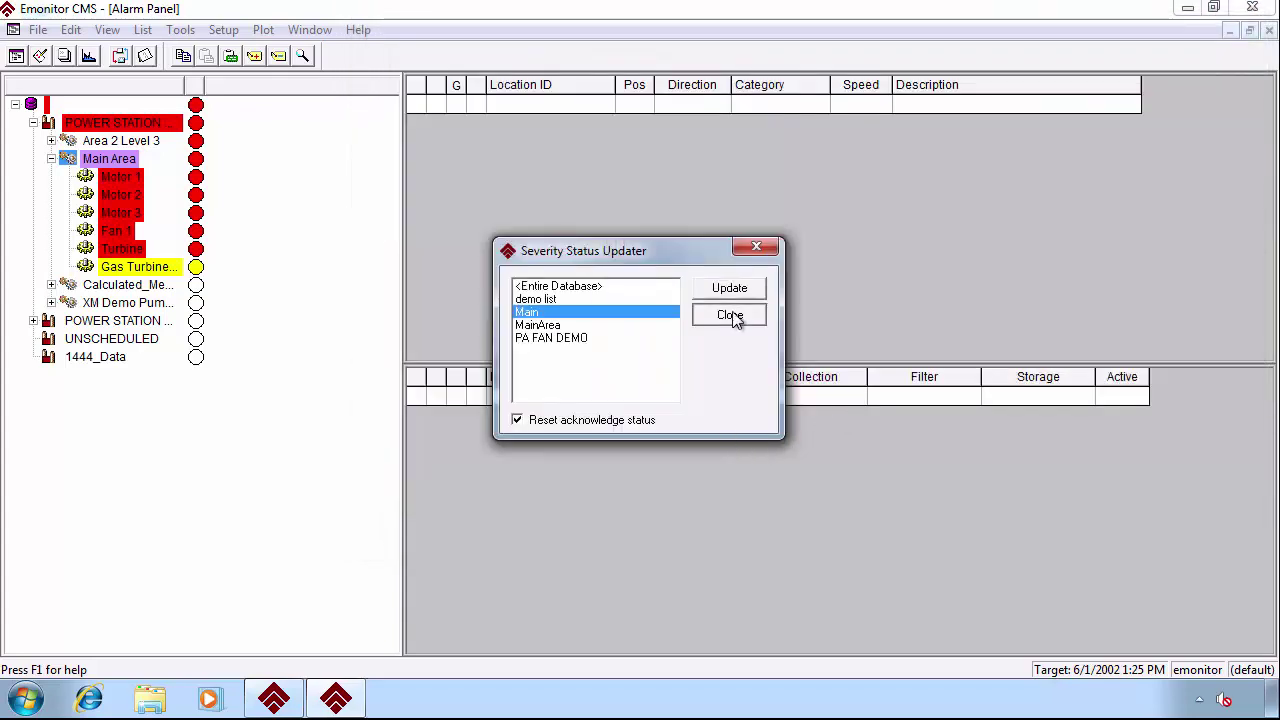
- Close the updater and plot Motor 1's MTR-OB-HORIZ point using the Vib Analysis view
click(730, 315)
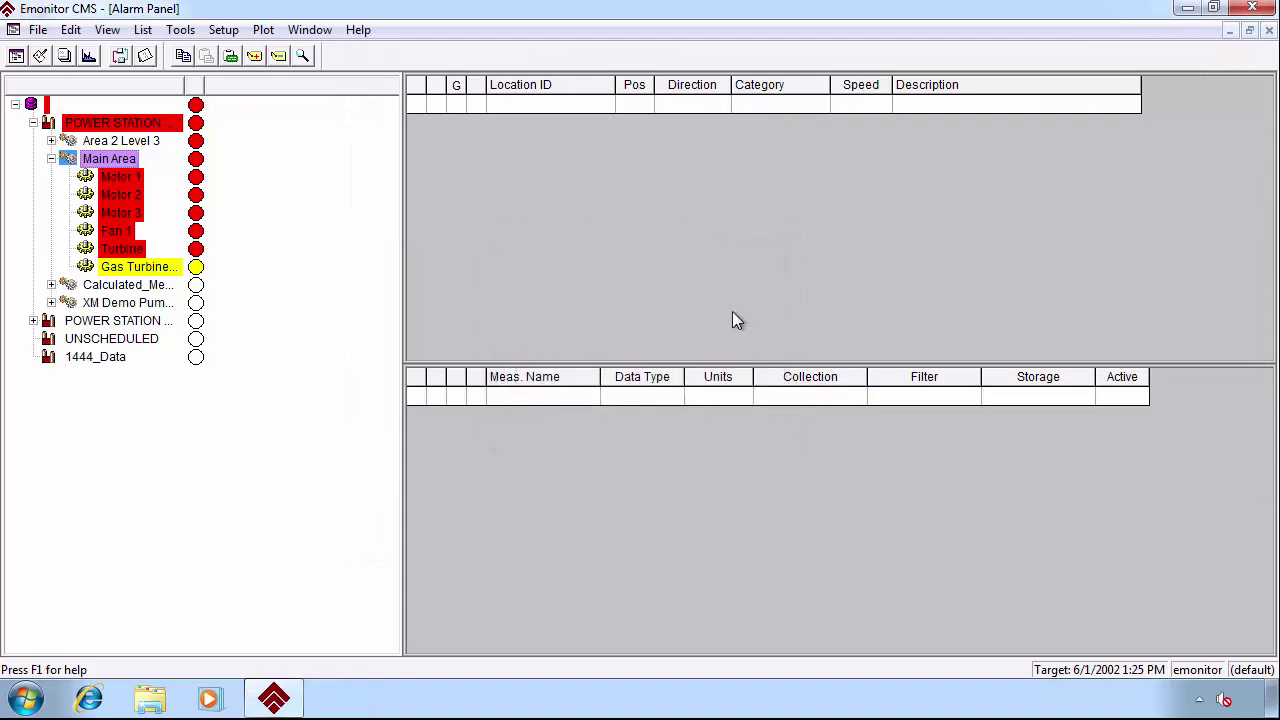
click(89, 55)
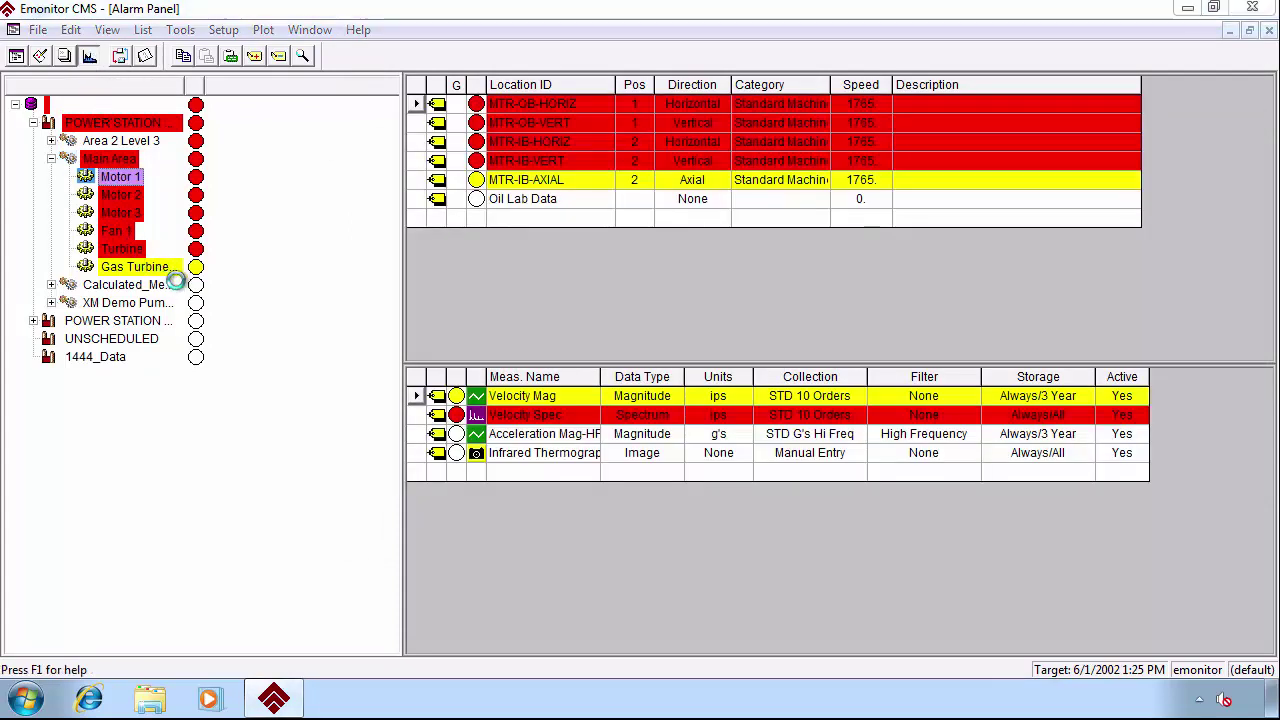
scroll(230, 280, down, 4)
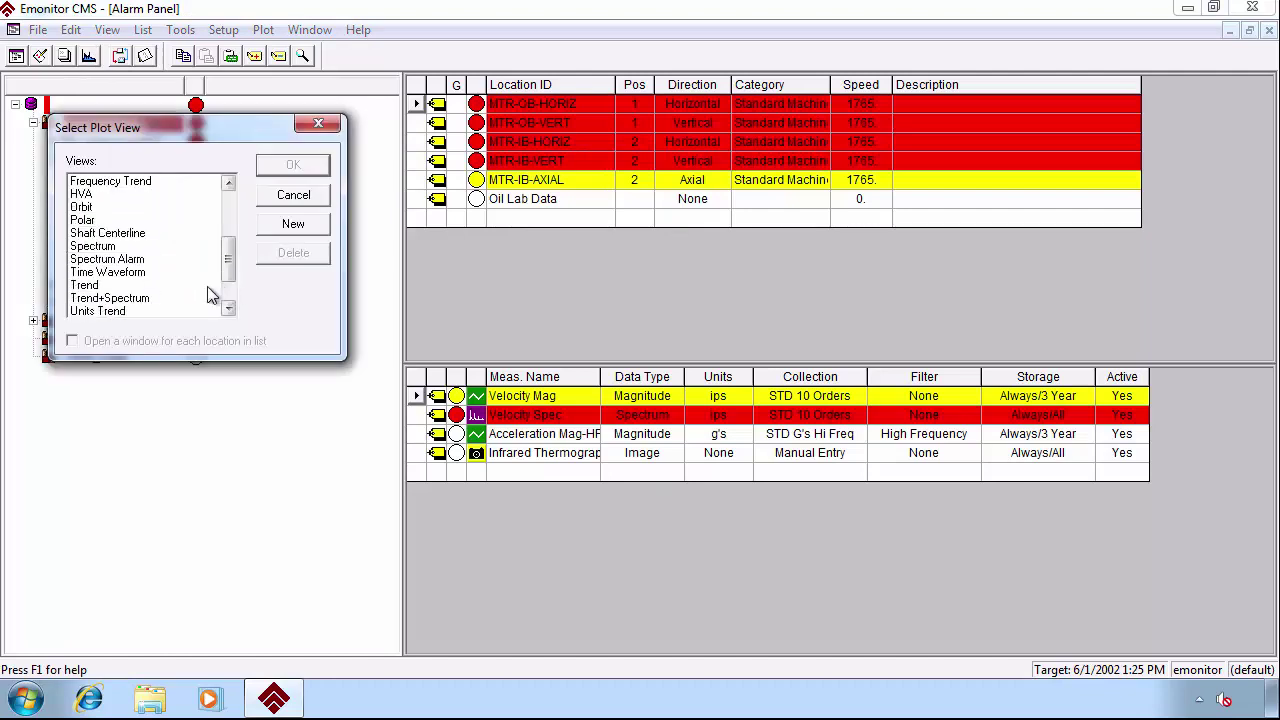
scroll(110, 292, down, 1)
scroll(110, 292, down, 1)
click(100, 284)
click(292, 165)
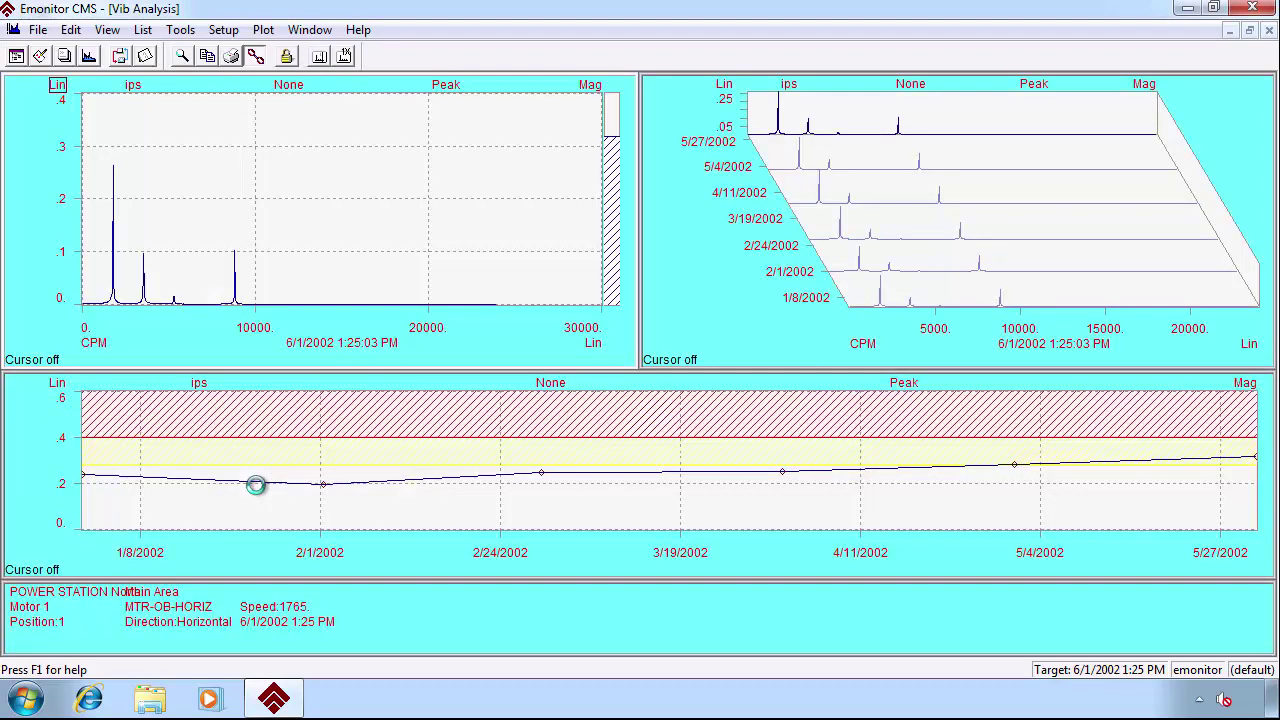
- In the spectrum plot options, show Band alarms for Warning and Critical severities
double_click(43, 218)
click(900, 172)
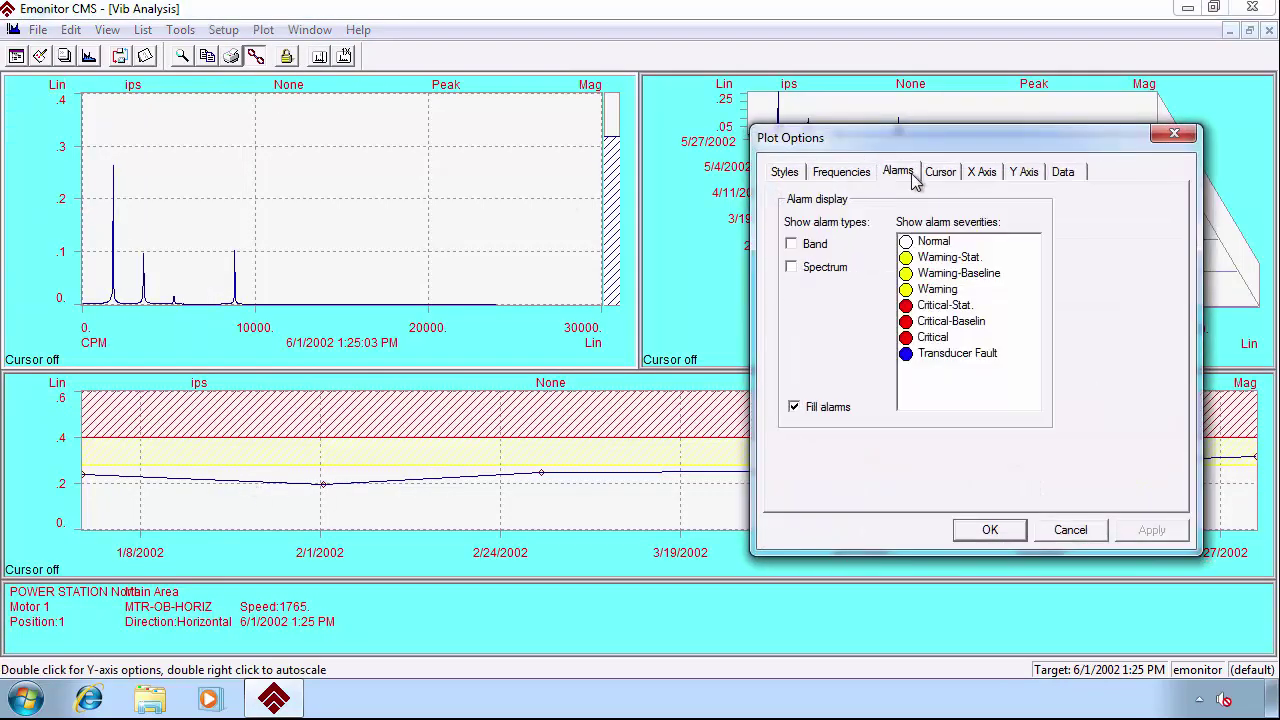
click(935, 290)
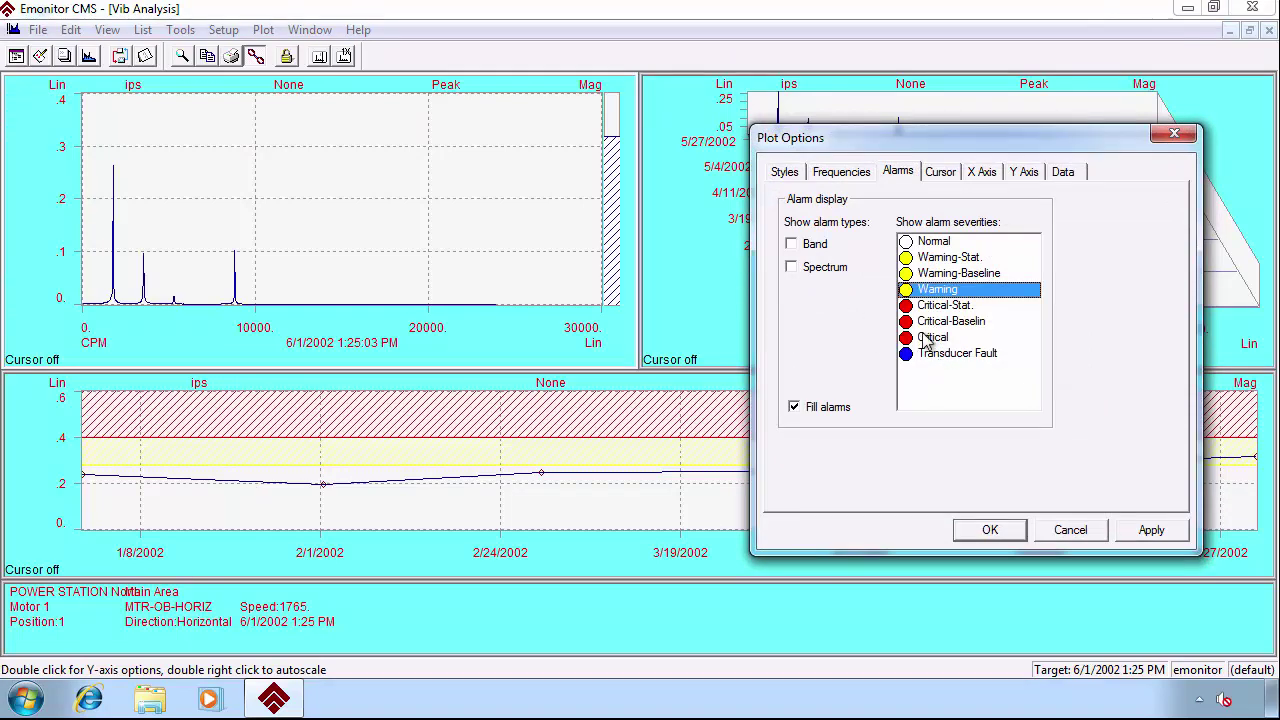
ctrl+click(928, 338)
click(791, 244)
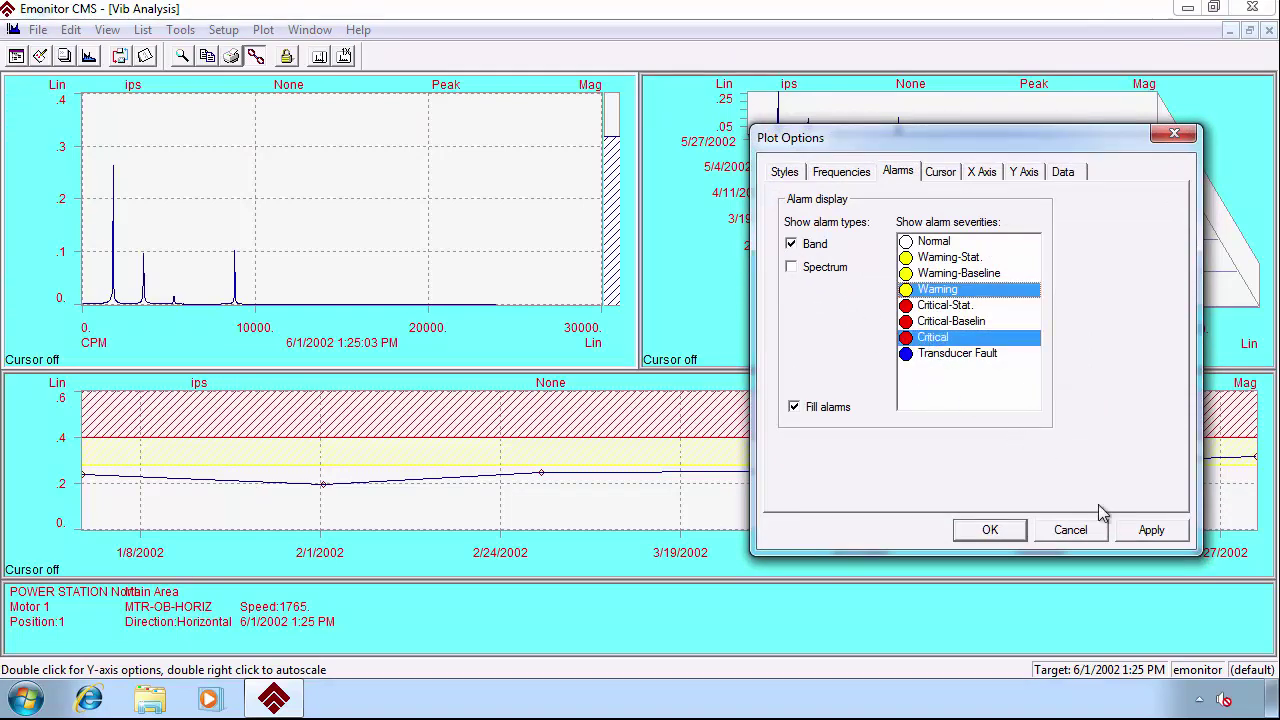
click(1150, 530)
click(990, 530)
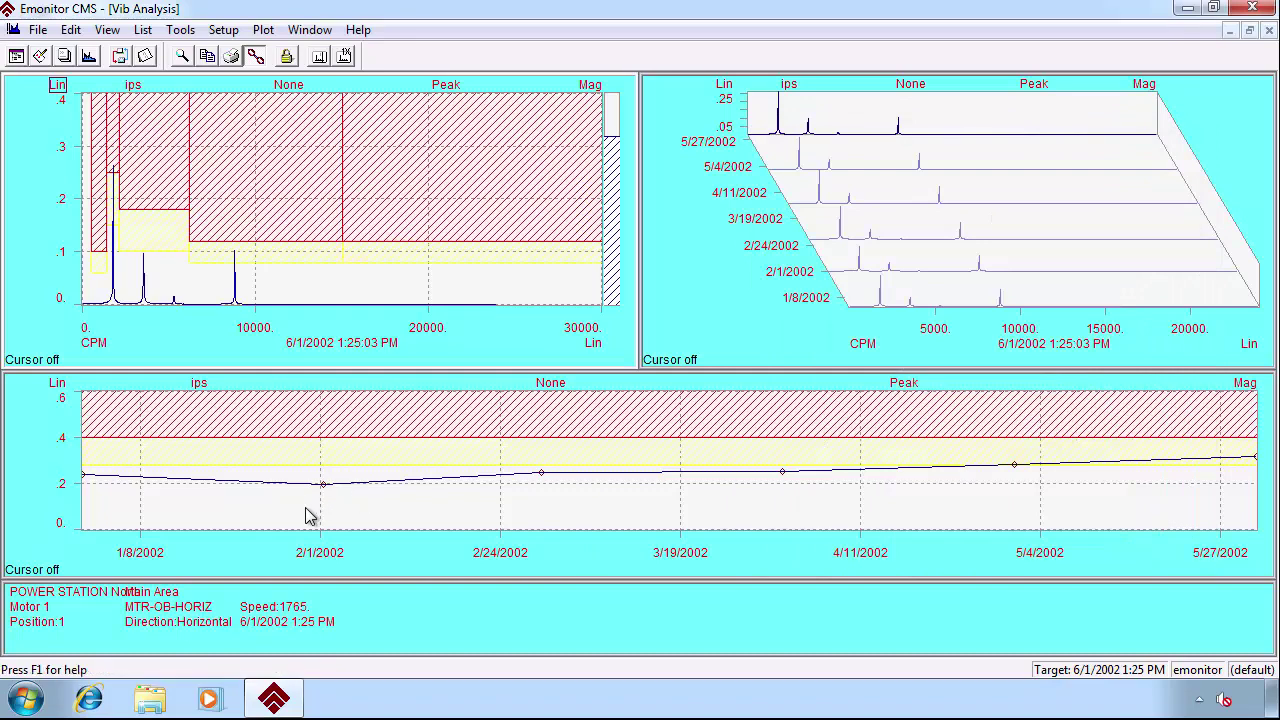